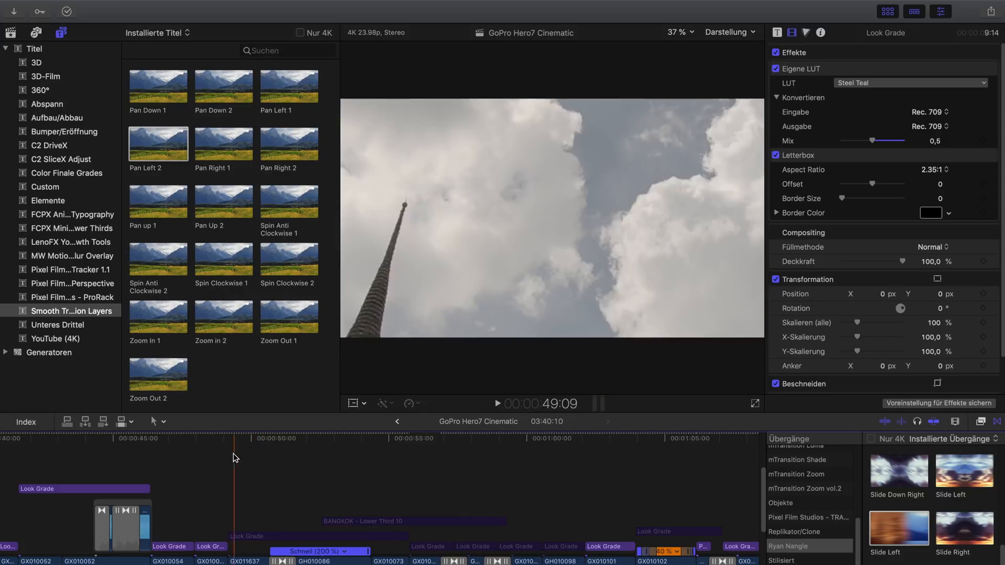
Play back the airplane-window shot from its start at about 49:04.
{"action": "left_click", "coordinate": [229, 439]}
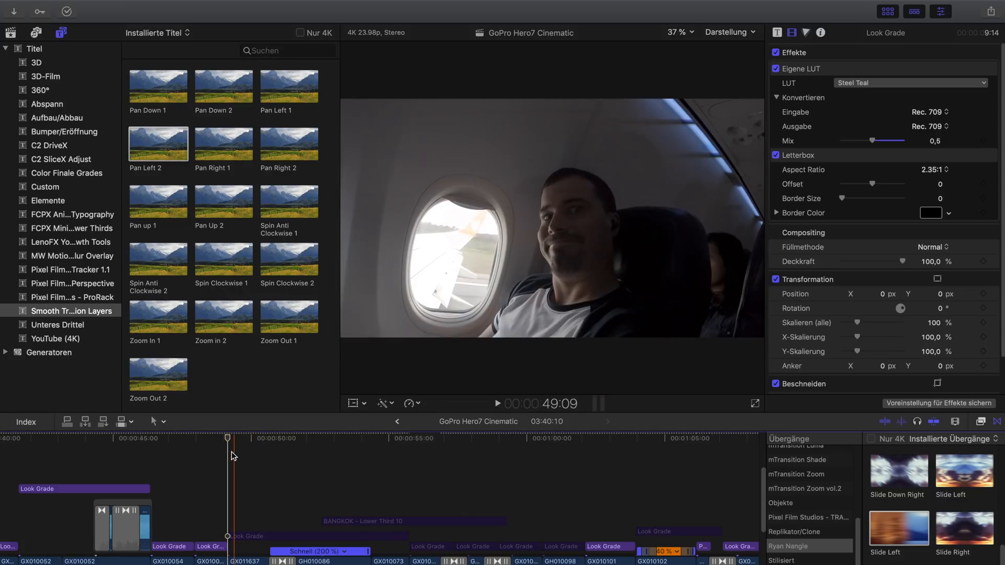
{"action": "key", "text": "super+6"}
{"action": "mouse_move", "coordinate": [227, 439]}
{"action": "left_mouse_down"}
{"action": "mouse_move", "coordinate": [269, 439]}
{"action": "mouse_move", "coordinate": [232, 439]}
{"action": "left_mouse_up"}
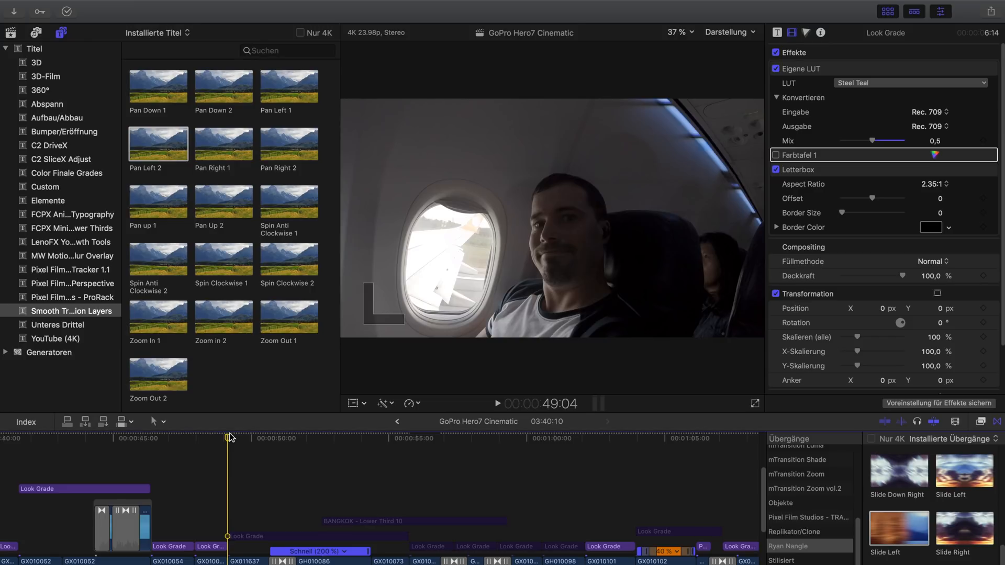
{"action": "mouse_move", "coordinate": [226, 438]}
{"action": "left_mouse_down"}
{"action": "mouse_move", "coordinate": [258, 439]}
{"action": "mouse_move", "coordinate": [227, 440]}
{"action": "left_mouse_up"}
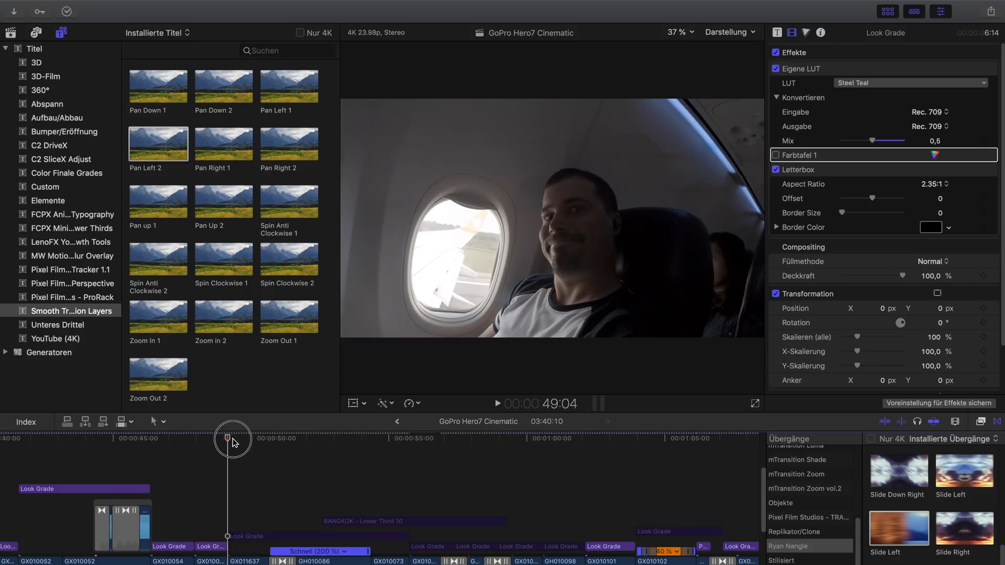
{"action": "key", "text": "space"}
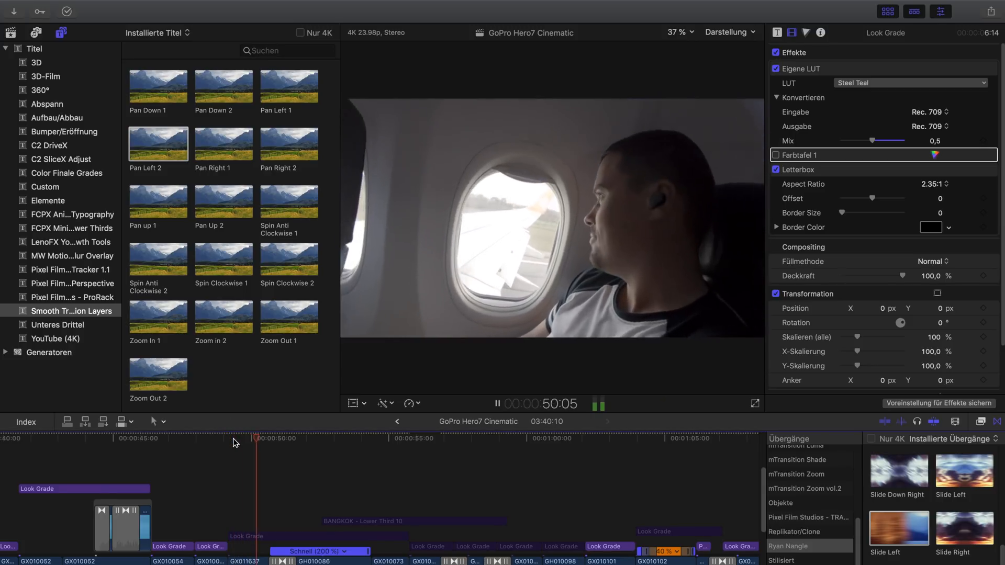
{"action": "key", "text": "space"}
{"action": "left_click_drag", "start_coordinate": [313, 439], "coordinate": [243, 438]}
Select the clip GX011637, hide the browser to enlarge the viewer, and park the playhead at 49:14.
{"action": "left_click", "coordinate": [244, 560]}
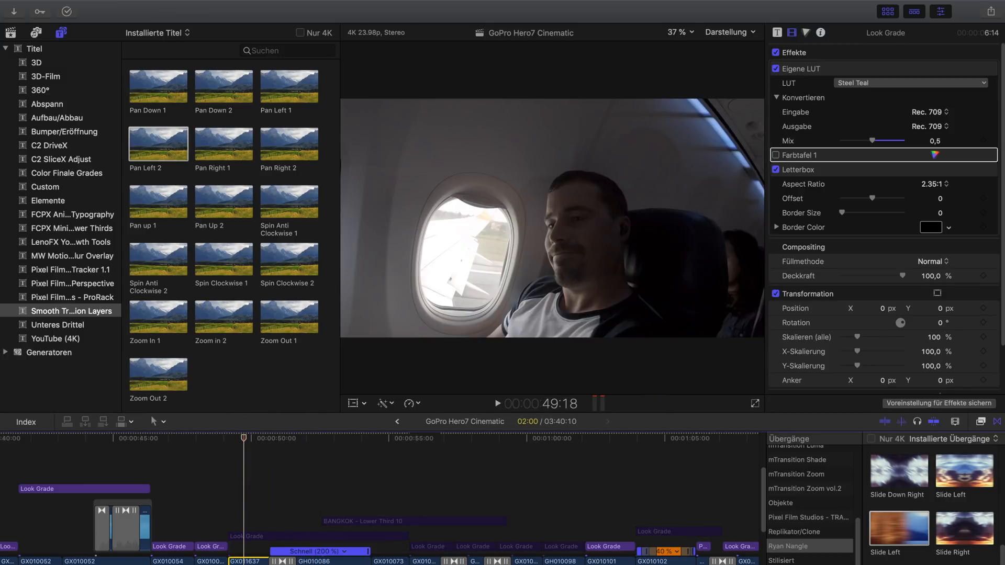
{"action": "left_click", "coordinate": [888, 11]}
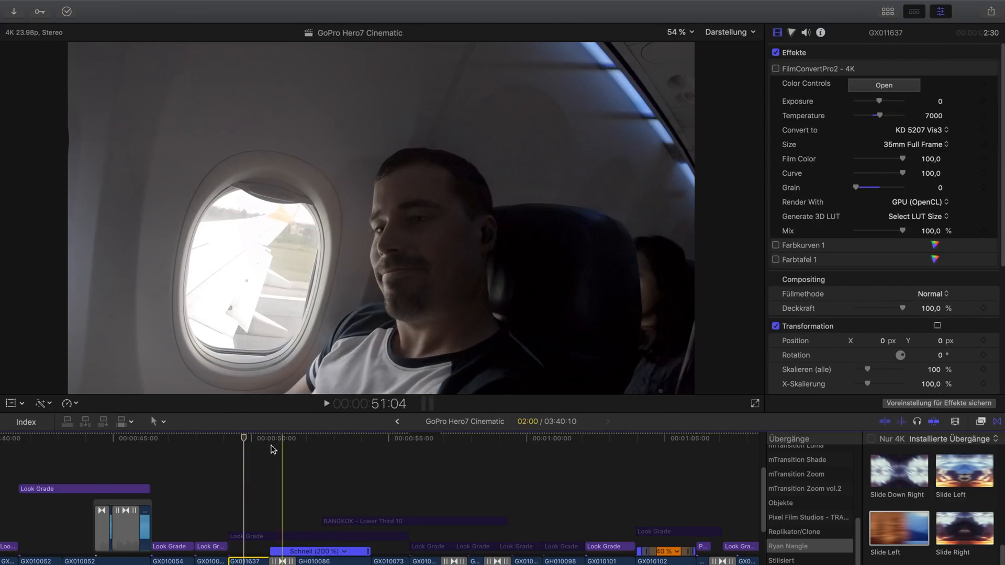
{"action": "left_click", "coordinate": [245, 438]}
{"action": "mouse_move", "coordinate": [245, 438]}
{"action": "left_mouse_down"}
{"action": "mouse_move", "coordinate": [253, 438]}
{"action": "mouse_move", "coordinate": [239, 440]}
{"action": "left_mouse_up"}
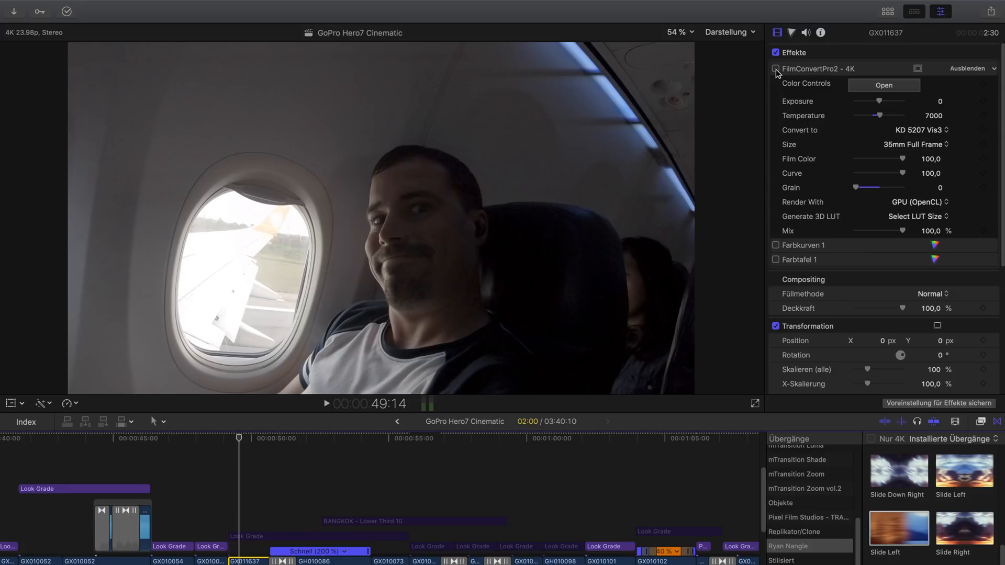
Review FilmConvert's color controls for GX011637 and enable the FilmConvertPro2 - 4K effect.
{"action": "left_click", "coordinate": [884, 85]}
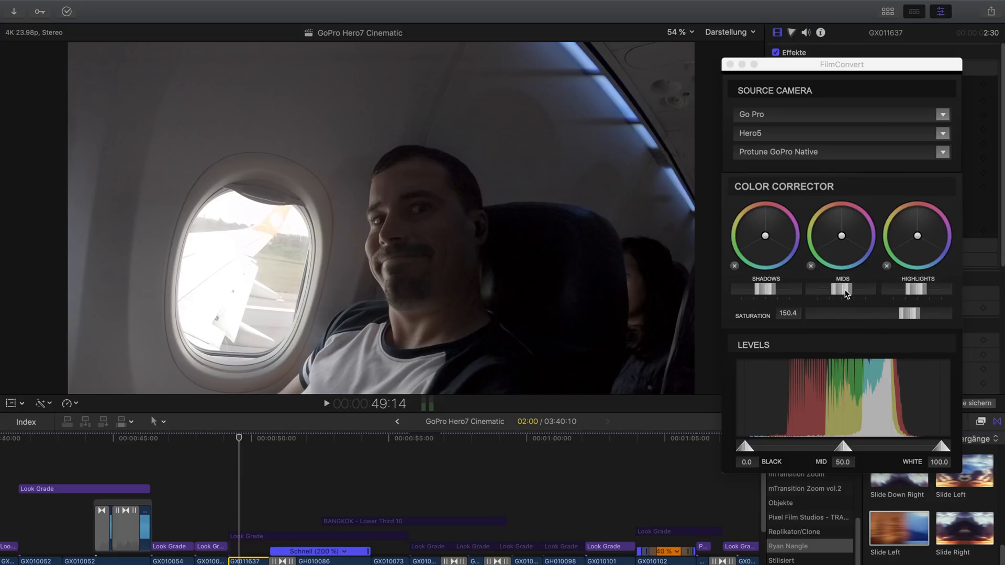
{"action": "left_click", "coordinate": [730, 64]}
{"action": "left_click", "coordinate": [775, 68]}
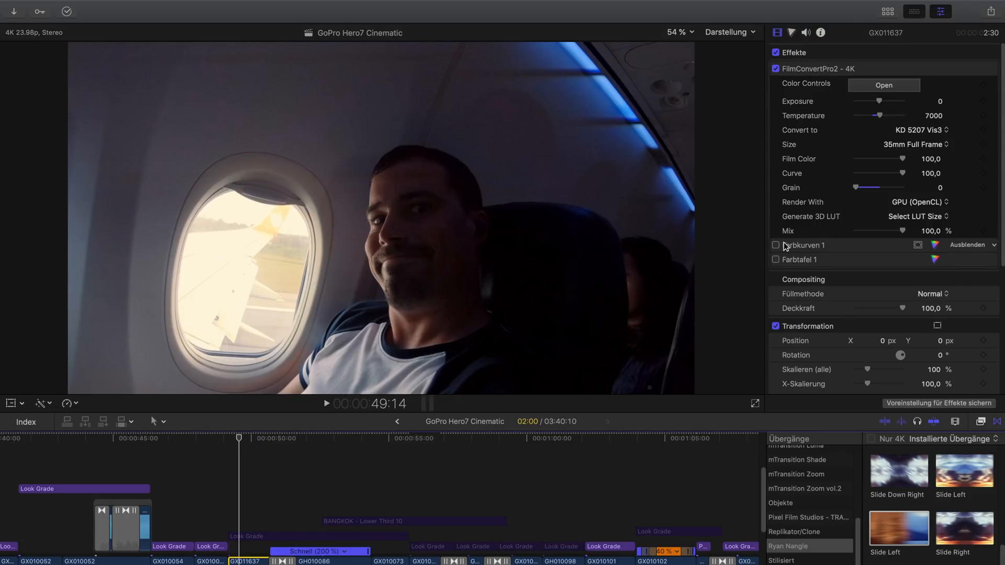
Enable Farbkurven 1 on GX011637 and inspect its luma and colour curves.
{"action": "left_click", "coordinate": [776, 246]}
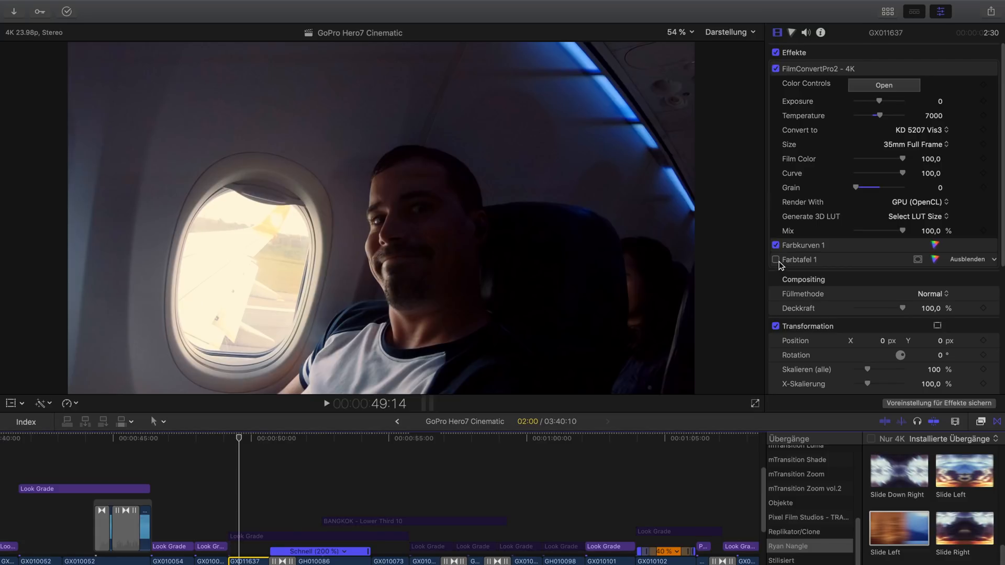
{"action": "left_click", "coordinate": [935, 245]}
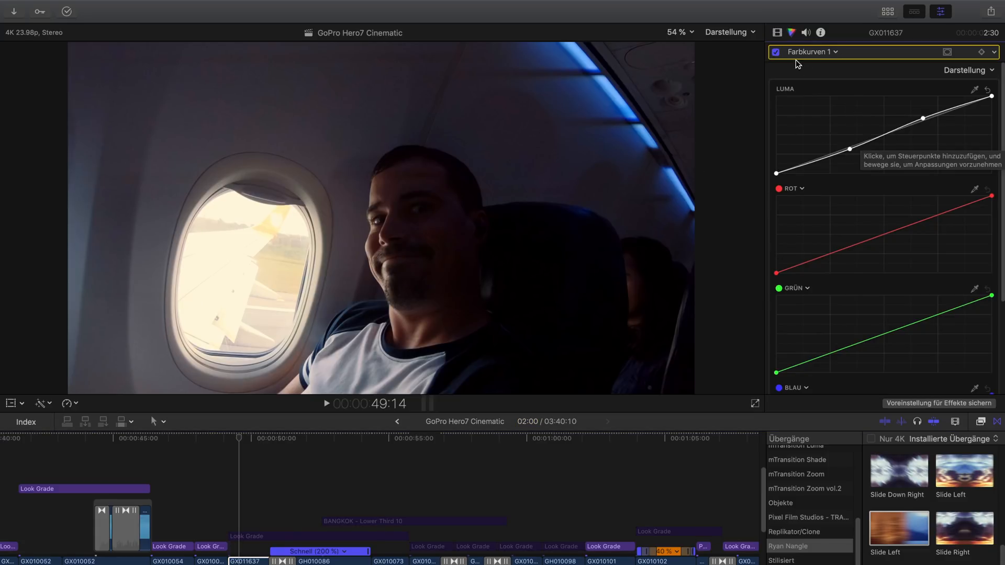
{"action": "left_click", "coordinate": [777, 32]}
Enable Farbtafel 1 on GX011637 and inspect its saturation, exposure and colour settings.
{"action": "left_click", "coordinate": [776, 260]}
{"action": "left_click", "coordinate": [777, 260]}
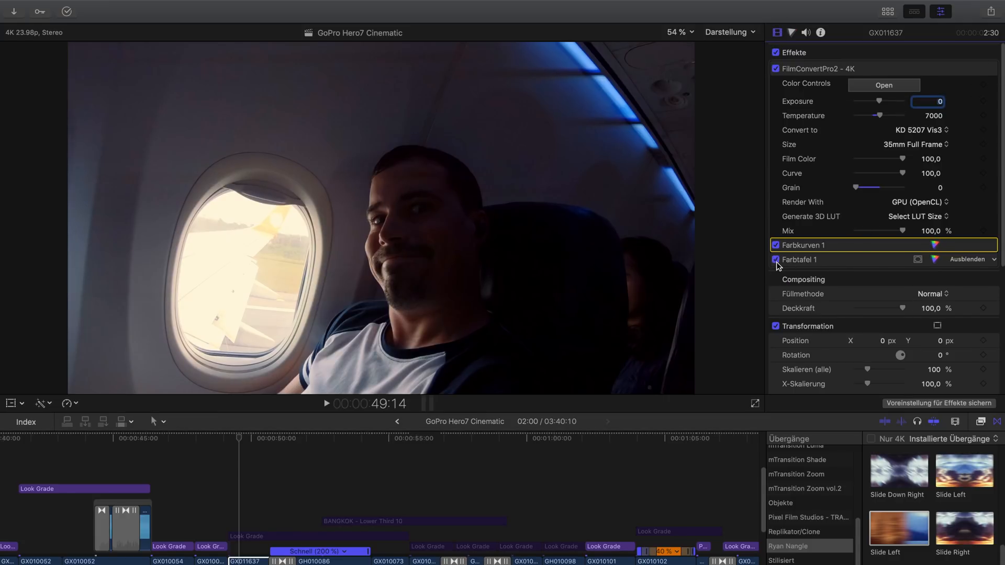
{"action": "left_click", "coordinate": [935, 259]}
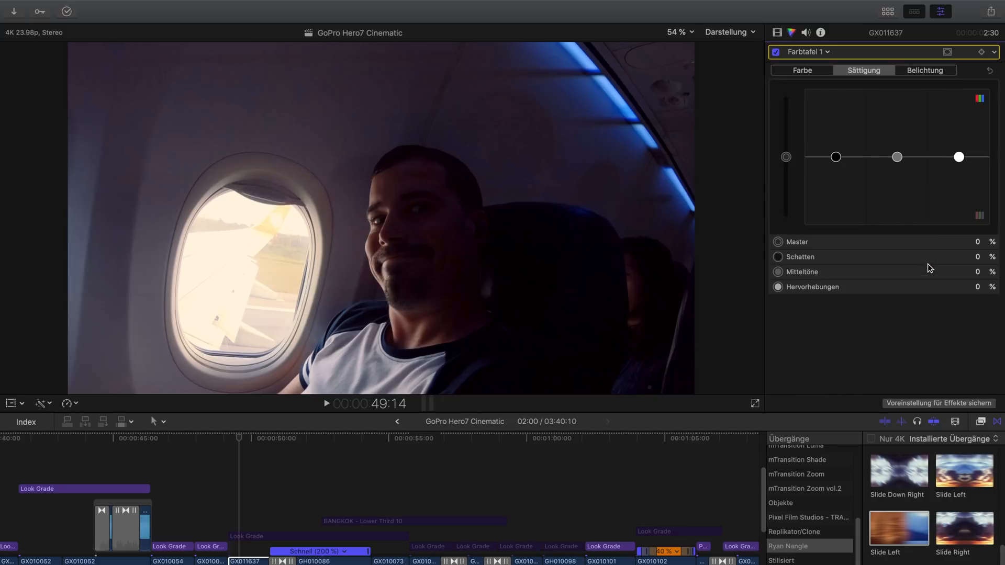
{"action": "left_click", "coordinate": [920, 69]}
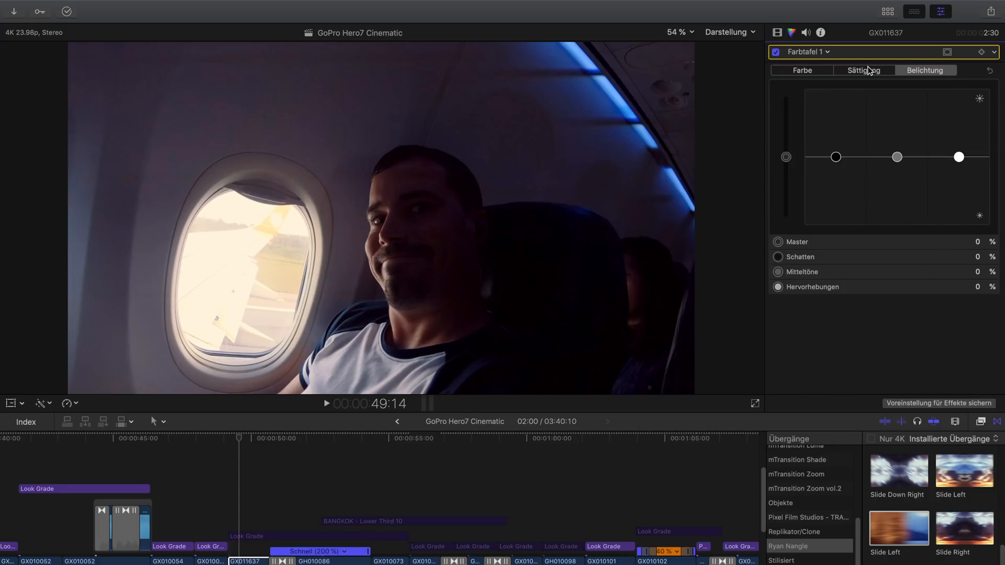
{"action": "left_click", "coordinate": [827, 75]}
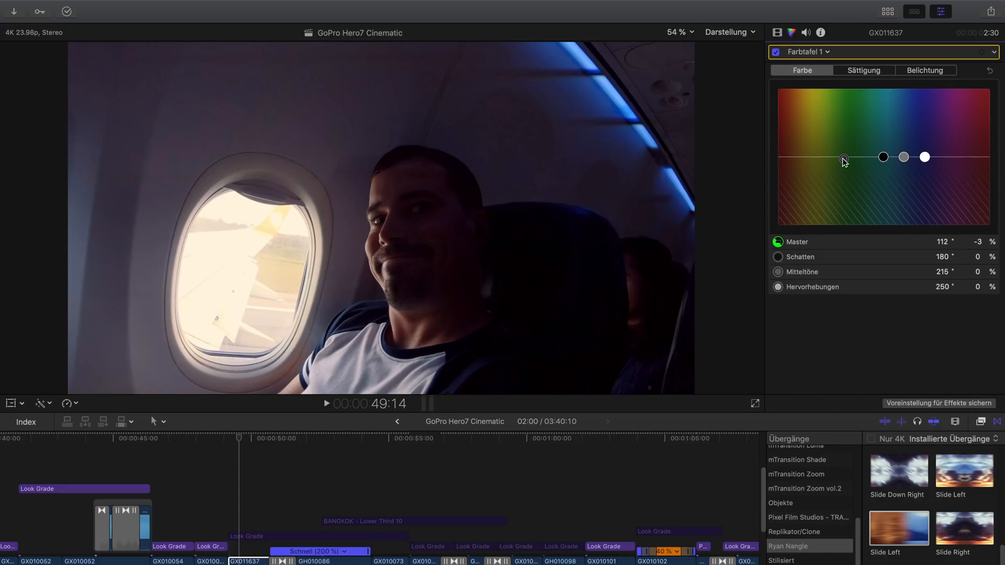
{"action": "left_click", "coordinate": [778, 32]}
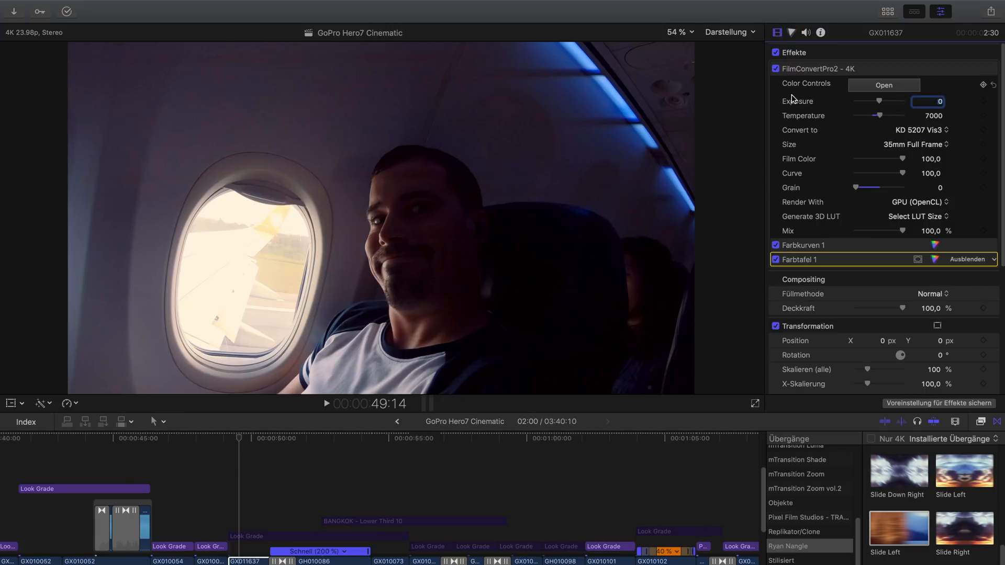
Disable FilmConvertPro2 - 4K, Farbkurven 1 and Farbtafel 1 on GX011637.
{"action": "left_click", "coordinate": [776, 68]}
{"action": "left_click", "coordinate": [776, 245]}
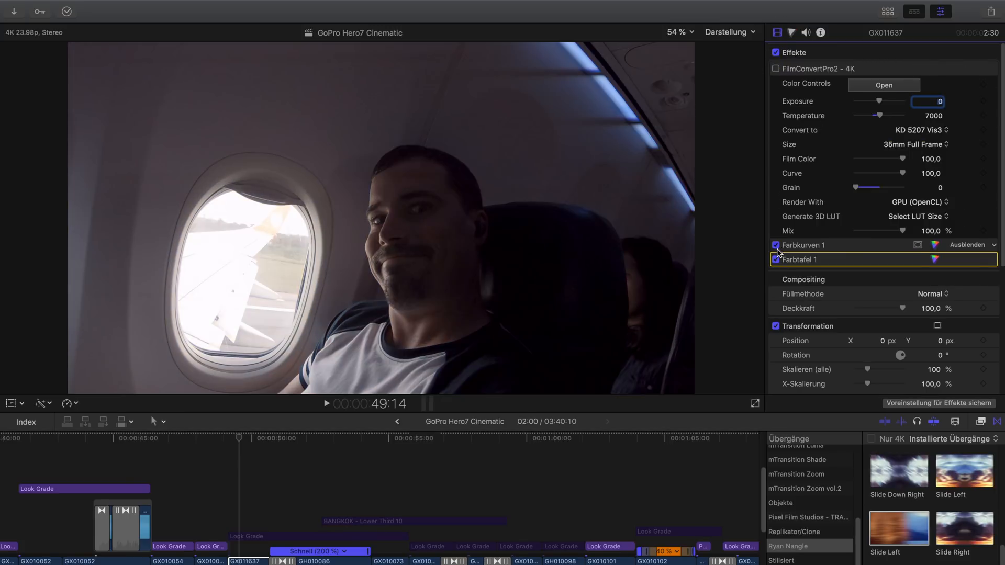
{"action": "left_click", "coordinate": [776, 260]}
Enable the Look Grade layer above GX011637 and compare the frame with and without its Letterbox effect.
{"action": "left_click", "coordinate": [242, 537]}
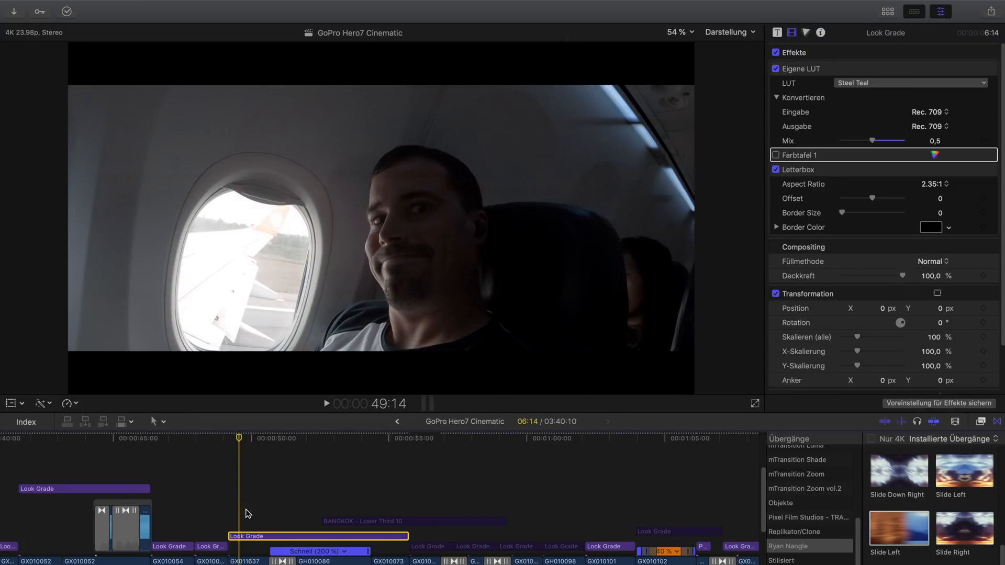
{"action": "left_click", "coordinate": [800, 171]}
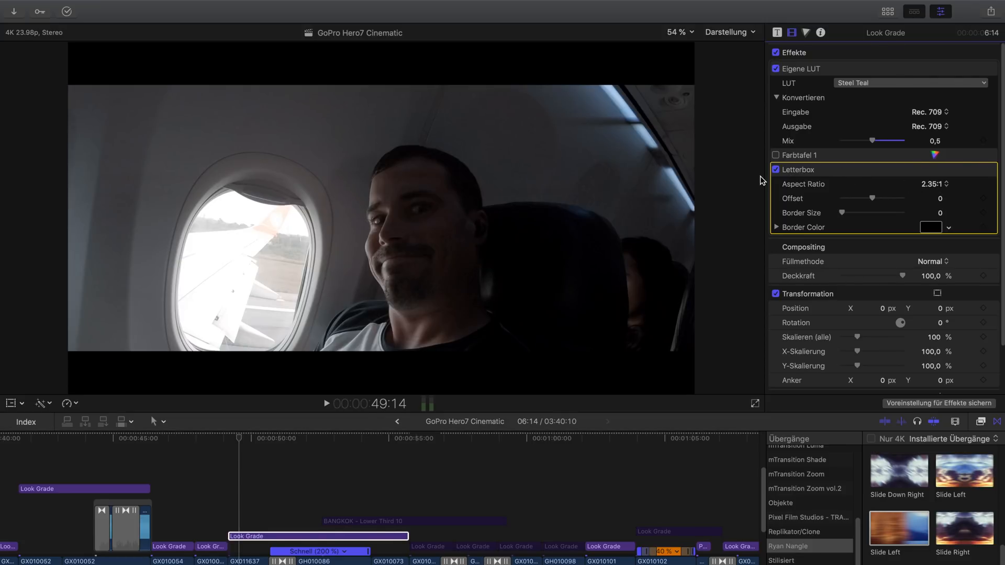
{"action": "left_click", "coordinate": [776, 169]}
{"action": "left_click", "coordinate": [777, 169]}
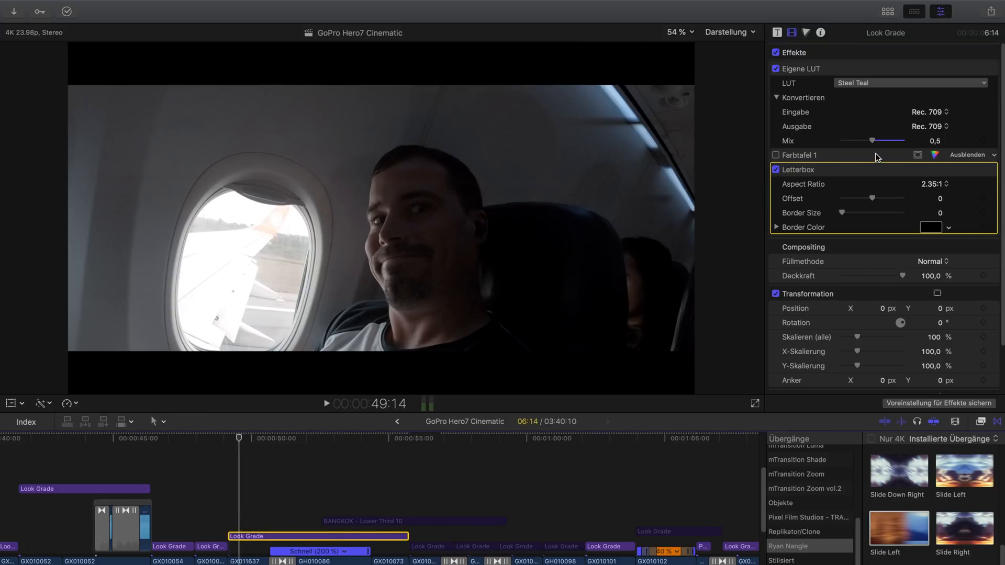
Try shifting the Letterbox offset, undo the shift, and disable the Letterbox on the Look Grade layer.
{"action": "mouse_move", "coordinate": [872, 198]}
{"action": "left_mouse_down"}
{"action": "mouse_move", "coordinate": [841, 197]}
{"action": "mouse_move", "coordinate": [909, 193]}
{"action": "mouse_move", "coordinate": [867, 189]}
{"action": "left_mouse_up"}
{"action": "key", "text": "super+z"}
{"action": "left_click", "coordinate": [776, 170]}
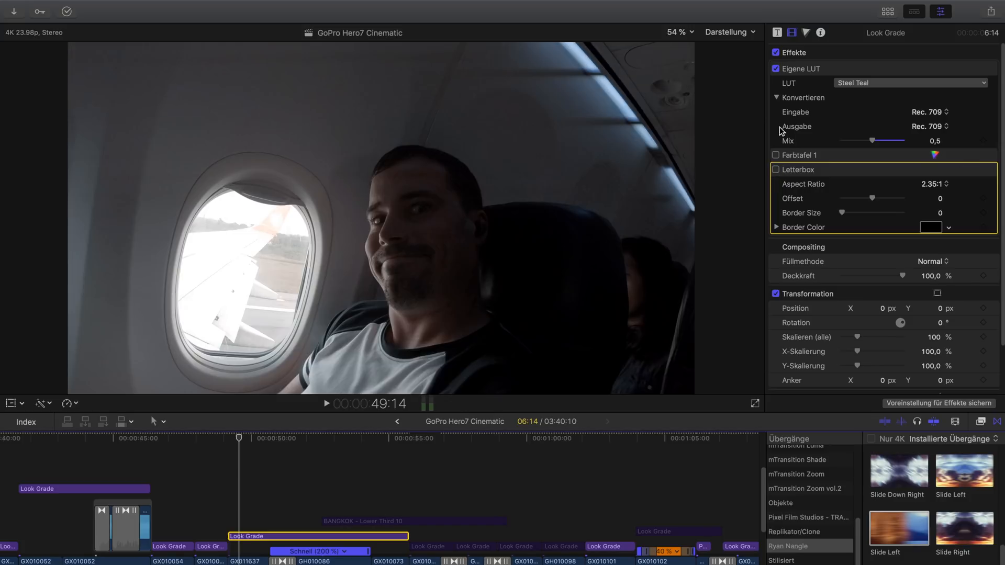
Compare the airplane shot with and without the Steel Teal look by toggling the Eigene LUT effect repeatedly.
{"action": "left_click", "coordinate": [775, 69]}
{"action": "left_click", "coordinate": [776, 70]}
{"action": "left_click", "coordinate": [776, 69]}
{"action": "left_click", "coordinate": [776, 69]}
{"action": "left_click", "coordinate": [776, 69]}
{"action": "left_click", "coordinate": [776, 69]}
{"action": "left_click", "coordinate": [776, 70]}
{"action": "left_click", "coordinate": [776, 69]}
View the available LUT collections for Eigene LUT, then try a higher Mix for Steel Teal and undo it.
{"action": "left_click", "coordinate": [890, 83]}
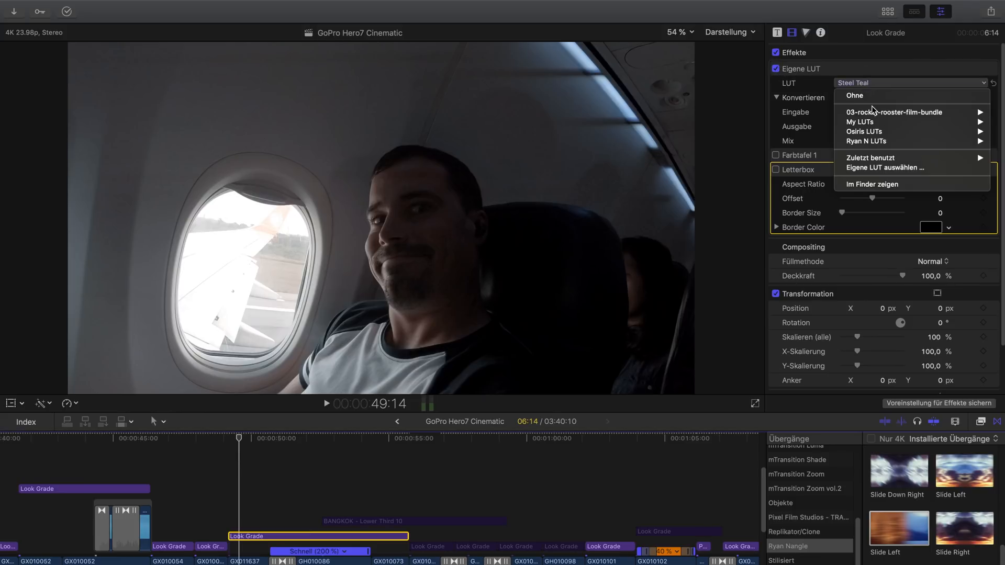
{"action": "left_click", "coordinate": [879, 68]}
{"action": "left_click", "coordinate": [863, 72]}
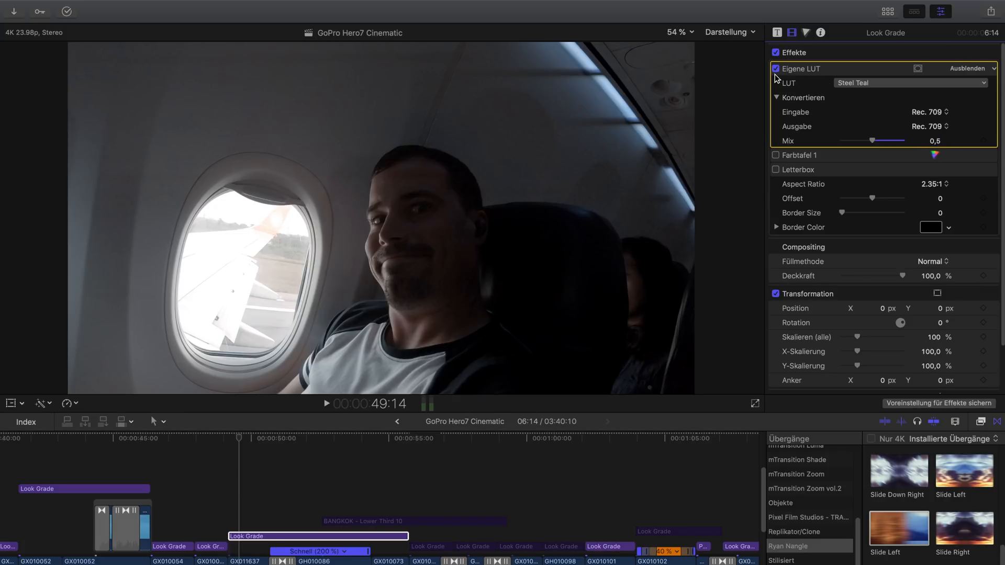
{"action": "left_click_drag", "start_coordinate": [871, 140], "coordinate": [947, 153]}
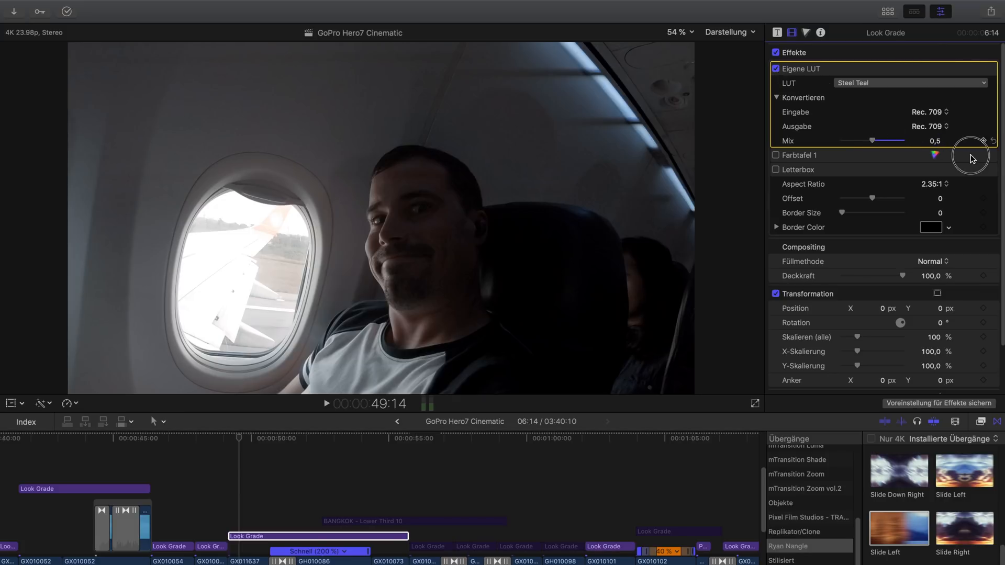
{"action": "key", "text": "super+z"}
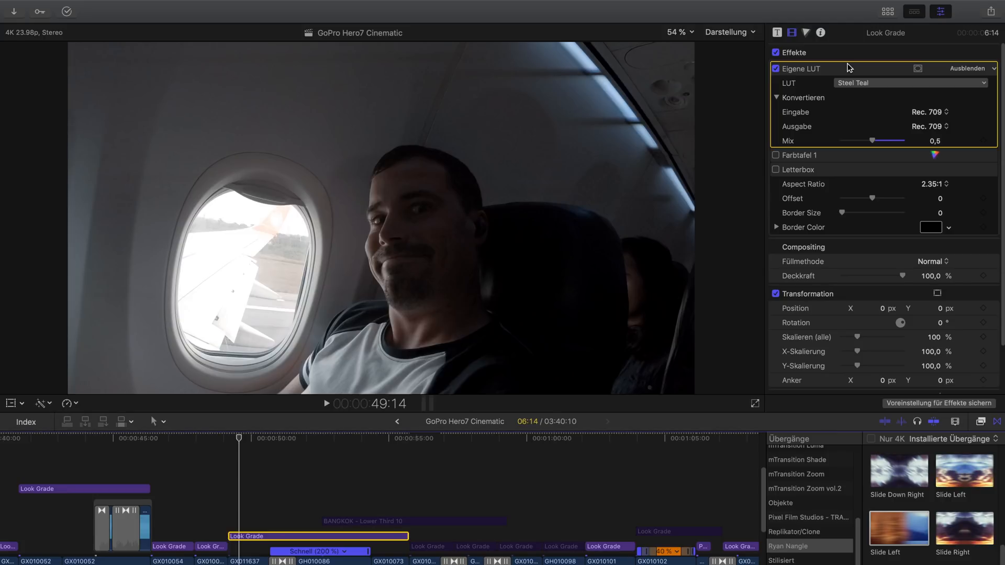
Select the street-traffic clip GH010086 at 52:14 and enable its FilmConvertPro2 - 4K and MW Motion Blur Maximum effects.
{"action": "left_click", "coordinate": [321, 474]}
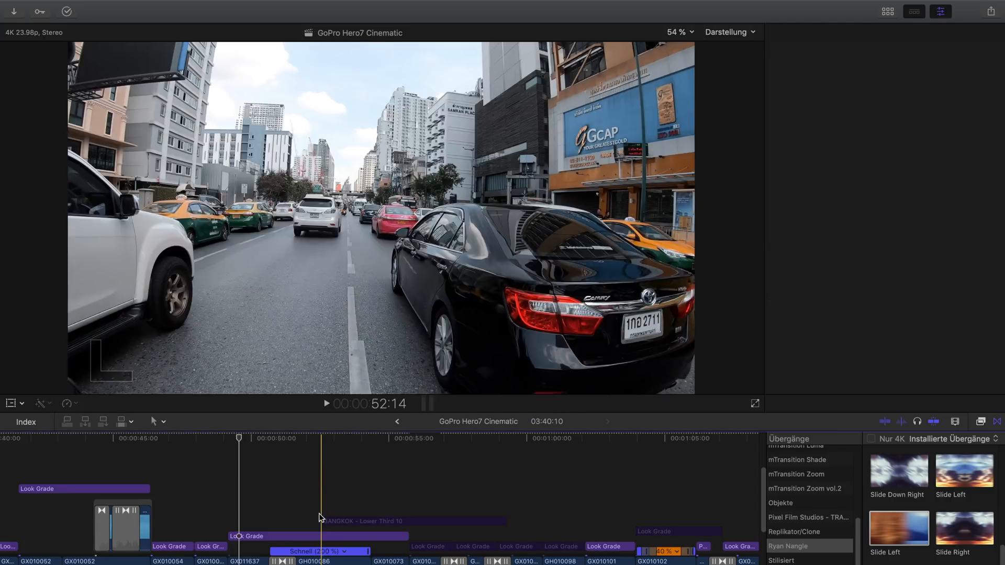
{"action": "key", "text": "c"}
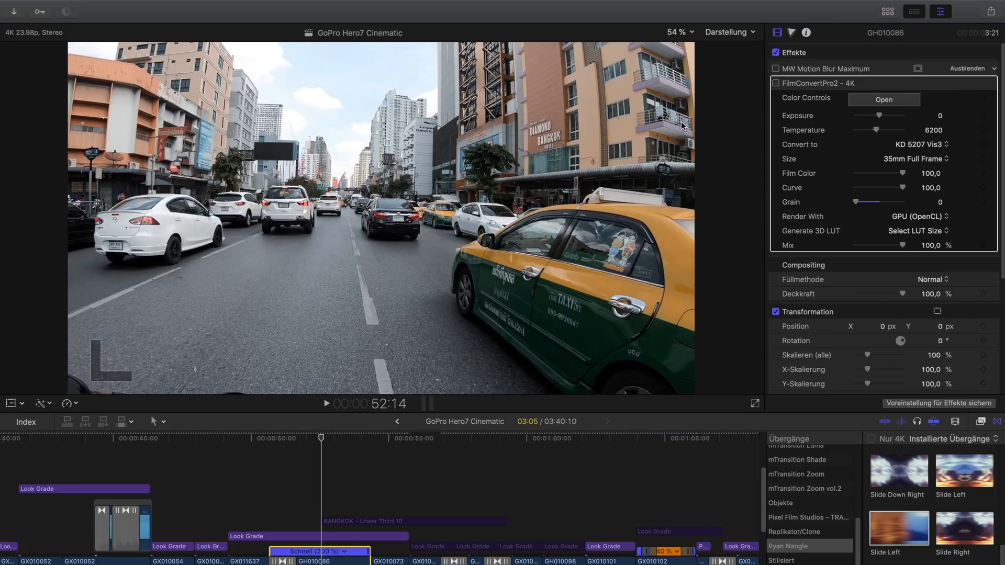
{"action": "left_click", "coordinate": [776, 83]}
{"action": "left_click", "coordinate": [775, 69]}
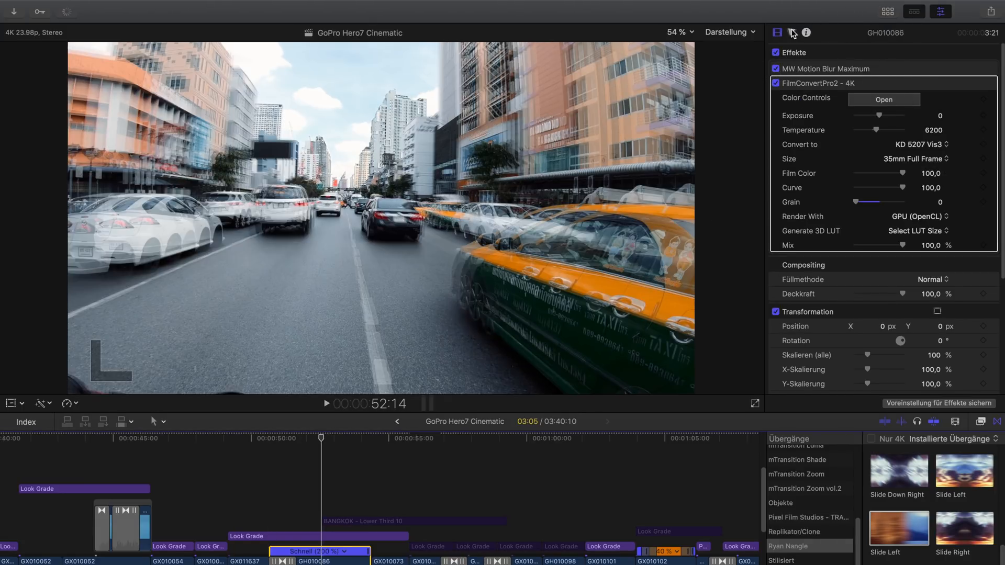
Add a Farbton-/Sättigungskurven correction to GH010086 and raise the sky-blue point on the Farbton vs. Farbton curve.
{"action": "left_click", "coordinate": [791, 32]}
{"action": "left_click", "coordinate": [832, 54]}
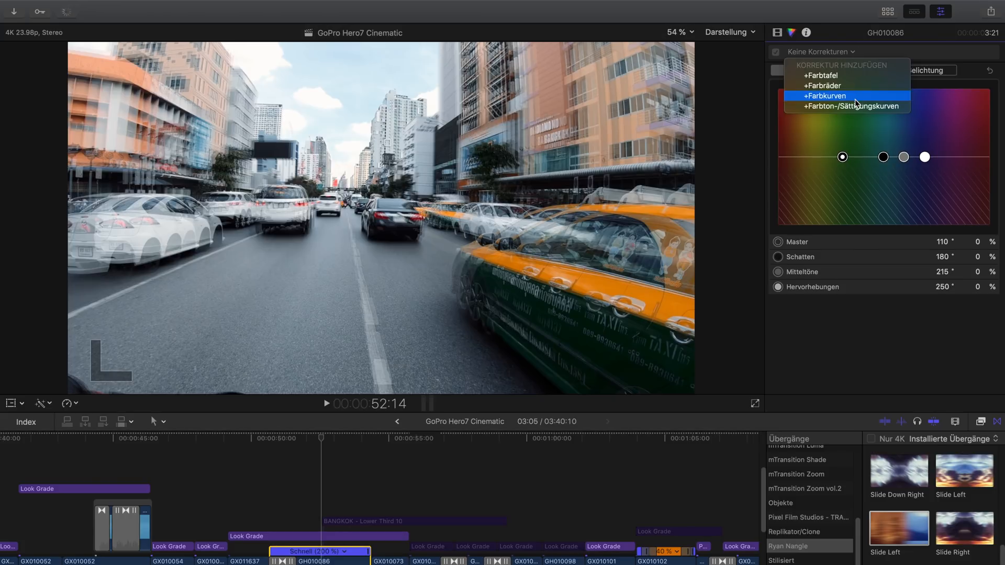
{"action": "left_click", "coordinate": [886, 108]}
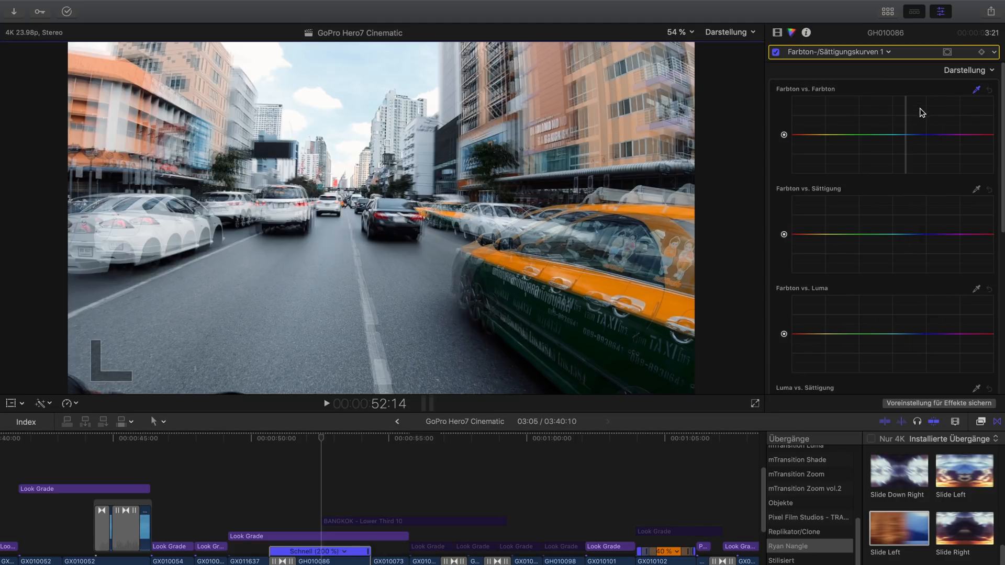
{"action": "mouse_move", "coordinate": [905, 135]}
{"action": "left_mouse_down"}
{"action": "mouse_move", "coordinate": [908, 120]}
{"action": "mouse_move", "coordinate": [907, 135]}
{"action": "left_mouse_up"}
{"action": "left_click_drag", "start_coordinate": [907, 141], "coordinate": [905, 127]}
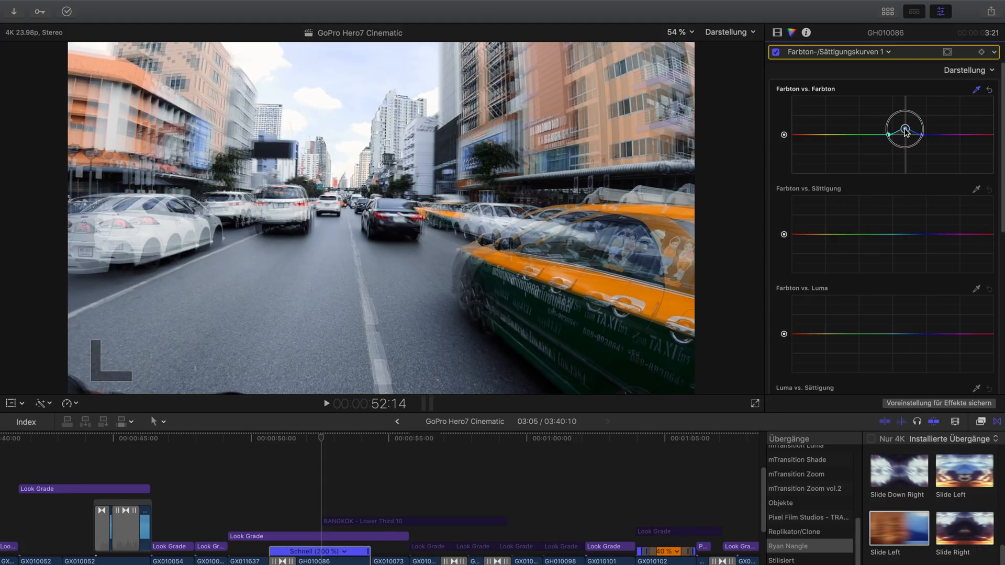
Delete the Farbton-/Sättigungskurven correction and disable FilmConvertPro2 - 4K and MW Motion Blur Maximum on GH010086.
{"action": "key", "text": "Delete"}
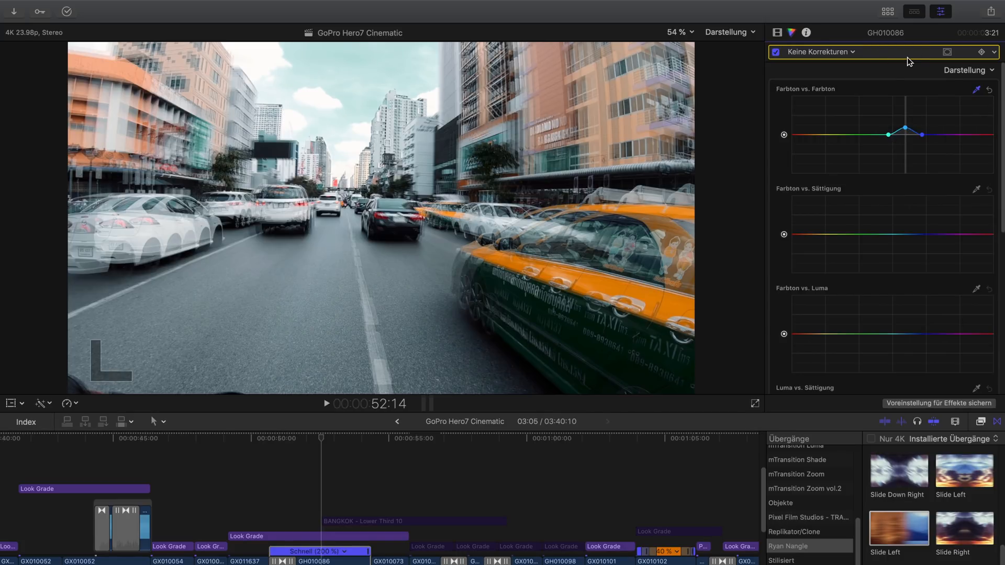
{"action": "left_click", "coordinate": [777, 32]}
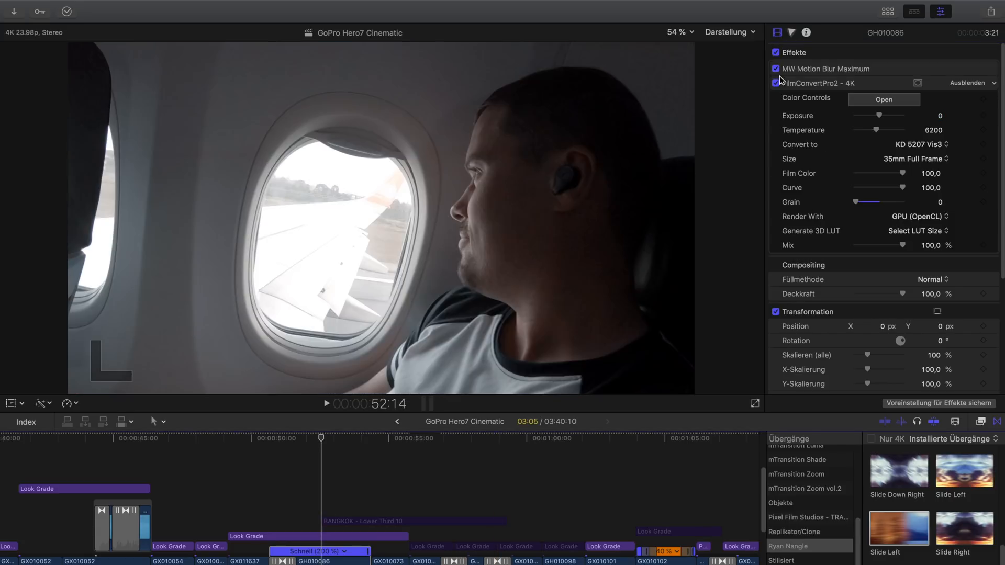
{"action": "left_click", "coordinate": [776, 83]}
{"action": "left_click", "coordinate": [776, 70]}
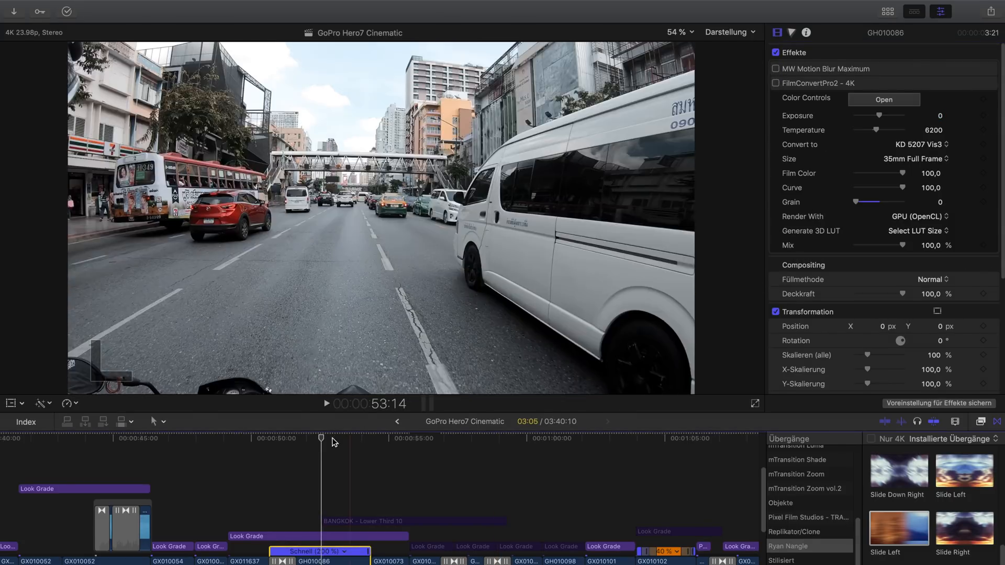
Disable the Look Grade layer spanning clips GX011637 and GH010086, and scrub the airplane-window shot between about 49:18 and 50:16.
{"action": "left_click", "coordinate": [243, 474]}
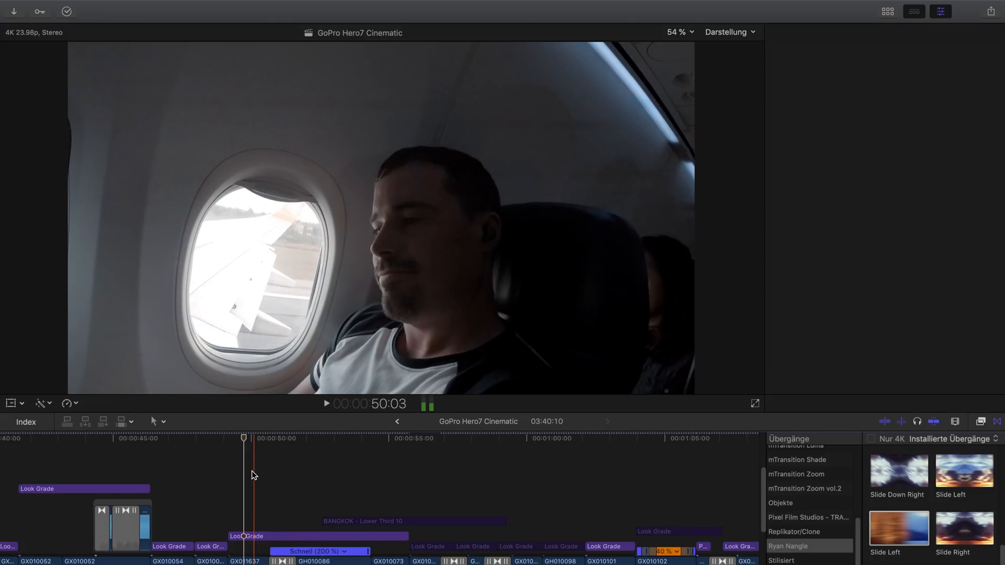
{"action": "left_click", "coordinate": [250, 537]}
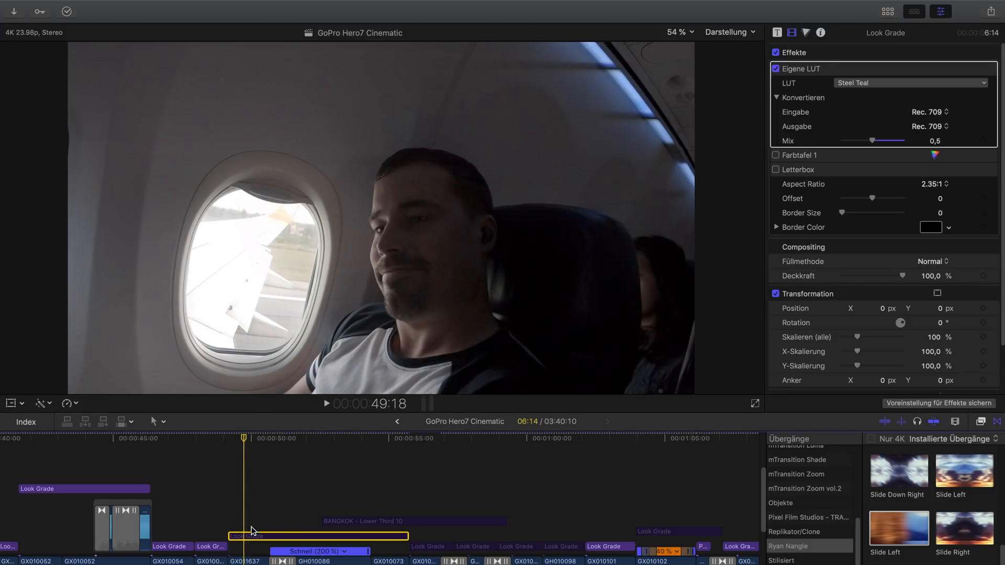
{"action": "mouse_move", "coordinate": [247, 435]}
{"action": "left_mouse_down"}
{"action": "mouse_move", "coordinate": [265, 444]}
{"action": "mouse_move", "coordinate": [265, 431]}
{"action": "left_mouse_up"}
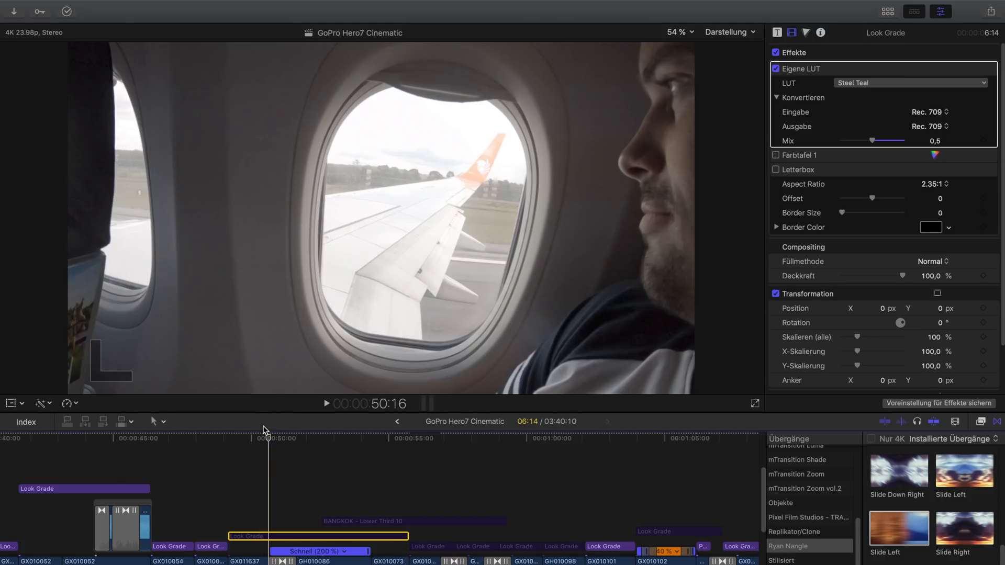
{"action": "left_click_drag", "start_coordinate": [268, 432], "coordinate": [250, 440]}
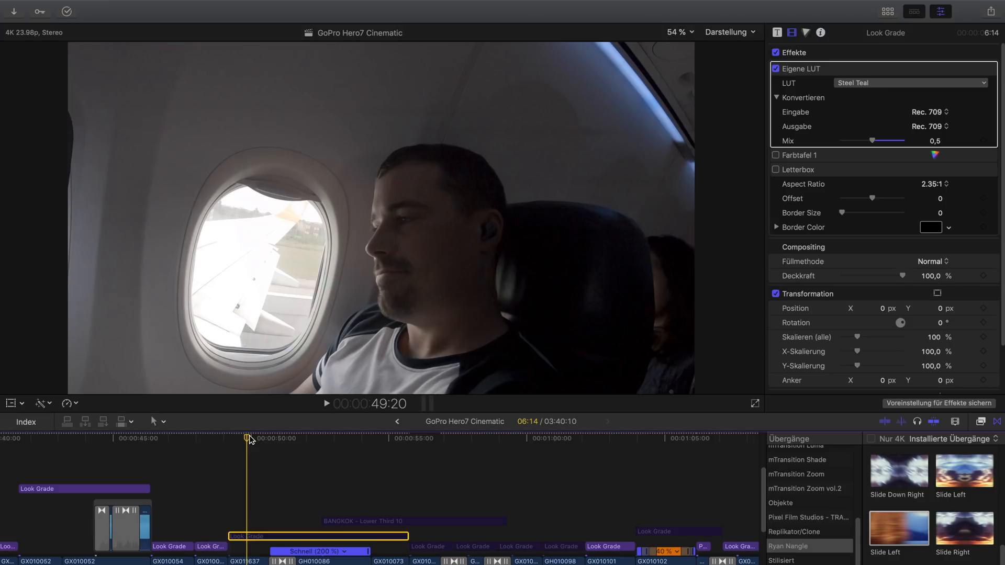
Select clip GX011637, cue 50:16 just before its transition, and view the mTransition Zoom transition collection.
{"action": "left_click", "coordinate": [246, 561]}
{"action": "mouse_move", "coordinate": [250, 436]}
{"action": "left_mouse_down"}
{"action": "mouse_move", "coordinate": [299, 442]}
{"action": "mouse_move", "coordinate": [268, 441]}
{"action": "left_mouse_up"}
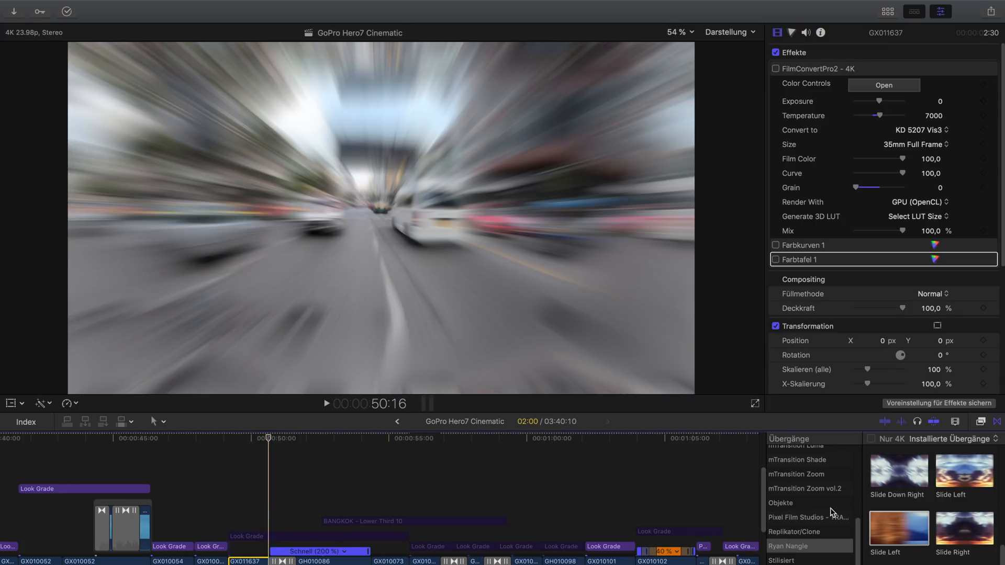
{"action": "scroll", "coordinate": [823, 472], "scroll_direction": "up", "scroll_amount": 1}
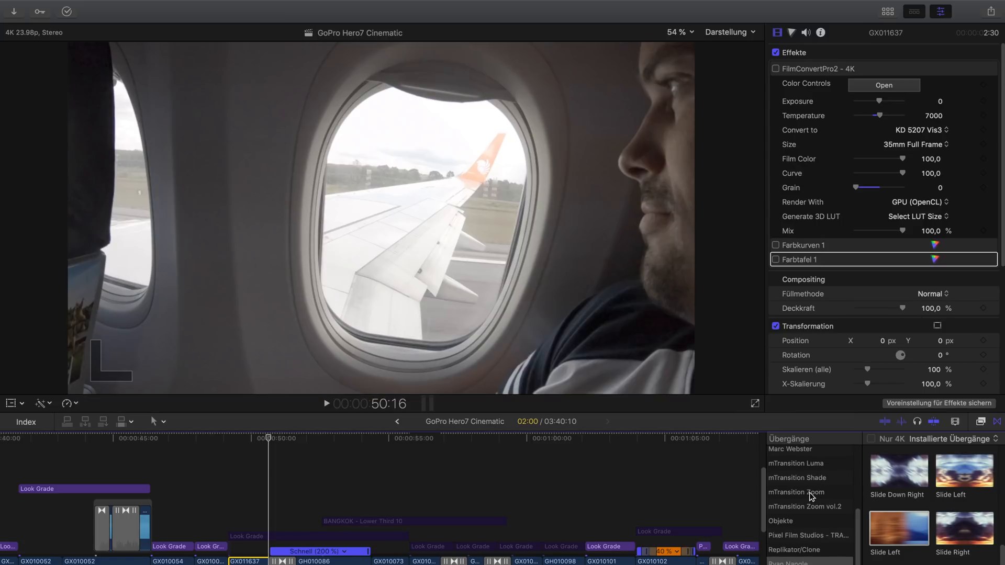
{"action": "left_click", "coordinate": [792, 492]}
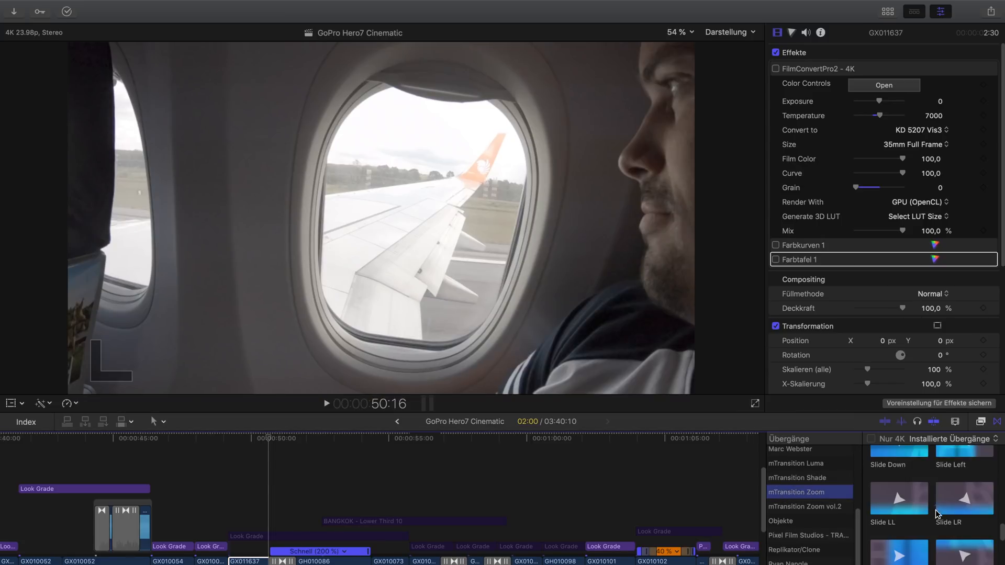
{"action": "scroll", "coordinate": [921, 503], "scroll_direction": "up", "scroll_amount": 5}
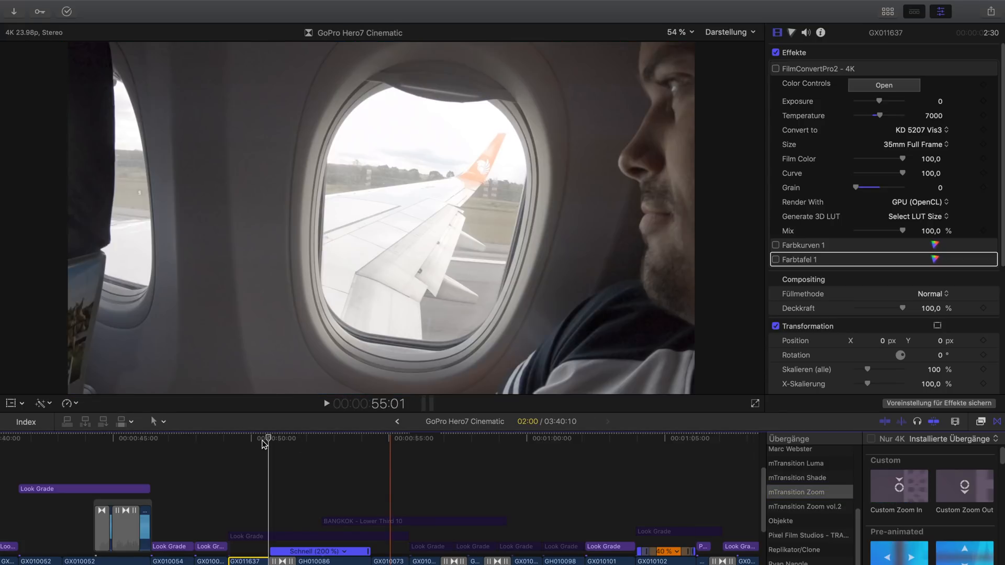
Play the cut from GX011637 to GH010086 and select the transition between the two clips.
{"action": "mouse_move", "coordinate": [265, 444]}
{"action": "left_mouse_down"}
{"action": "mouse_move", "coordinate": [291, 444]}
{"action": "mouse_move", "coordinate": [262, 444]}
{"action": "left_mouse_up"}
{"action": "key", "text": "space"}
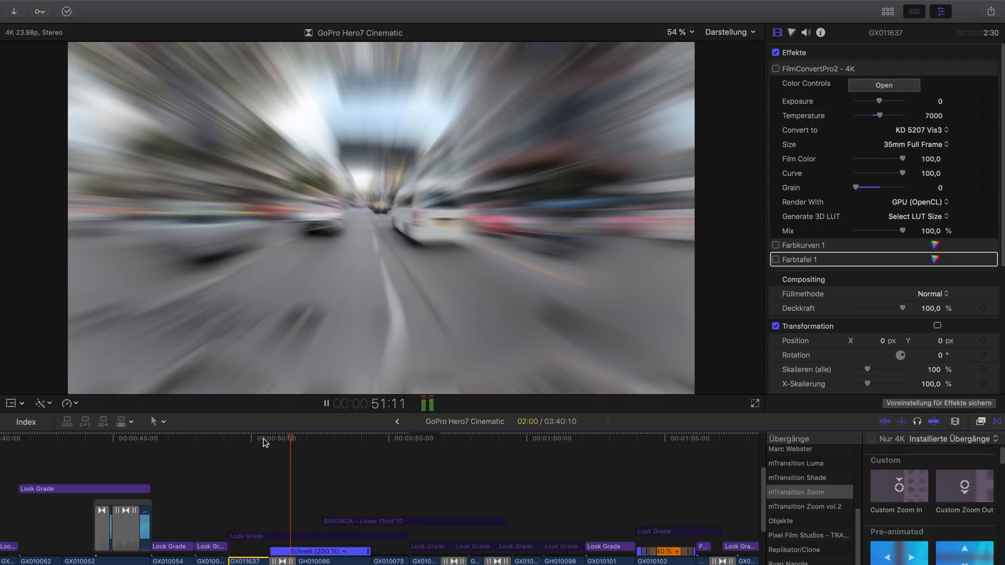
{"action": "mouse_move", "coordinate": [264, 442]}
{"action": "left_mouse_down"}
{"action": "mouse_move", "coordinate": [305, 442]}
{"action": "mouse_move", "coordinate": [274, 441]}
{"action": "mouse_move", "coordinate": [283, 441]}
{"action": "left_mouse_up"}
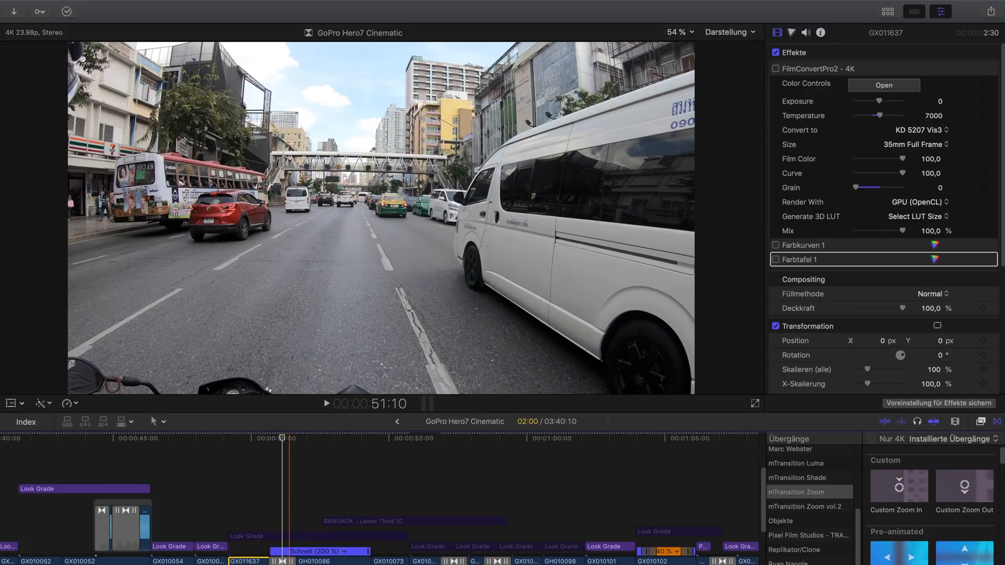
{"action": "left_click", "coordinate": [283, 561]}
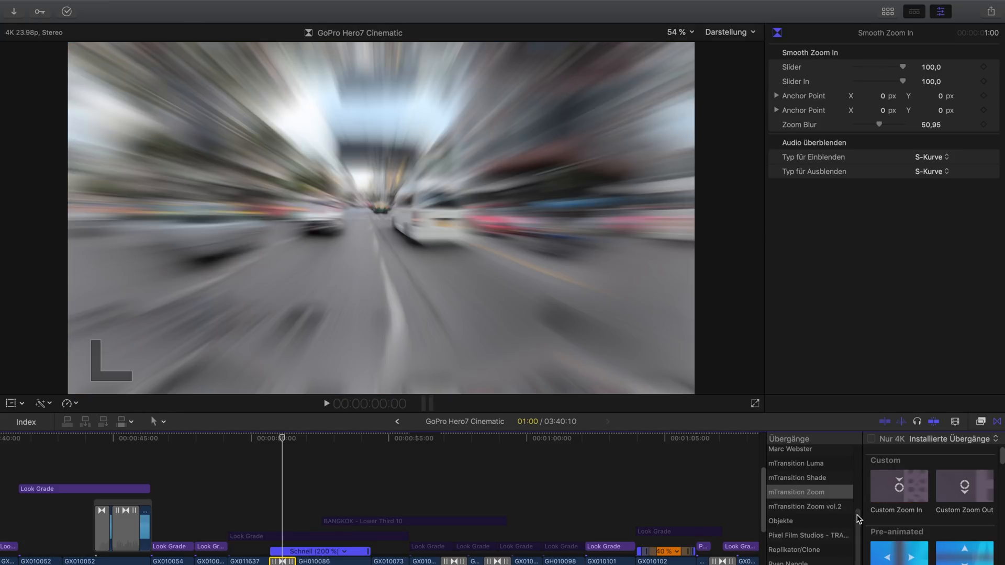
Locate the Smooth Zoom In transition in the Ryan Nangle collection, keeping the transition before GH010086 selected.
{"action": "left_click_drag", "start_coordinate": [859, 517], "coordinate": [858, 524]}
{"action": "left_click", "coordinate": [823, 546]}
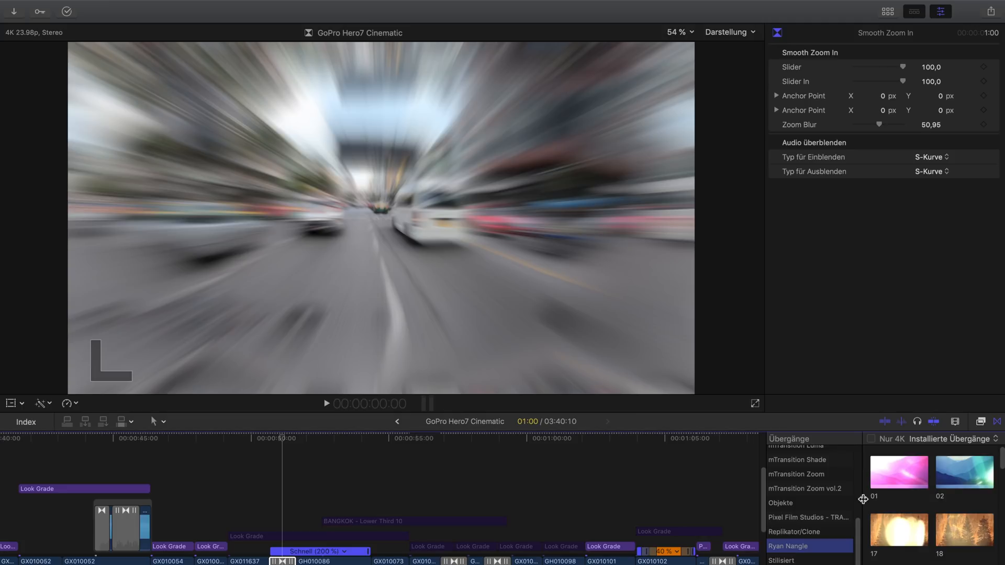
{"action": "left_click", "coordinate": [283, 561]}
{"action": "left_click_drag", "start_coordinate": [1001, 455], "coordinate": [997, 564]}
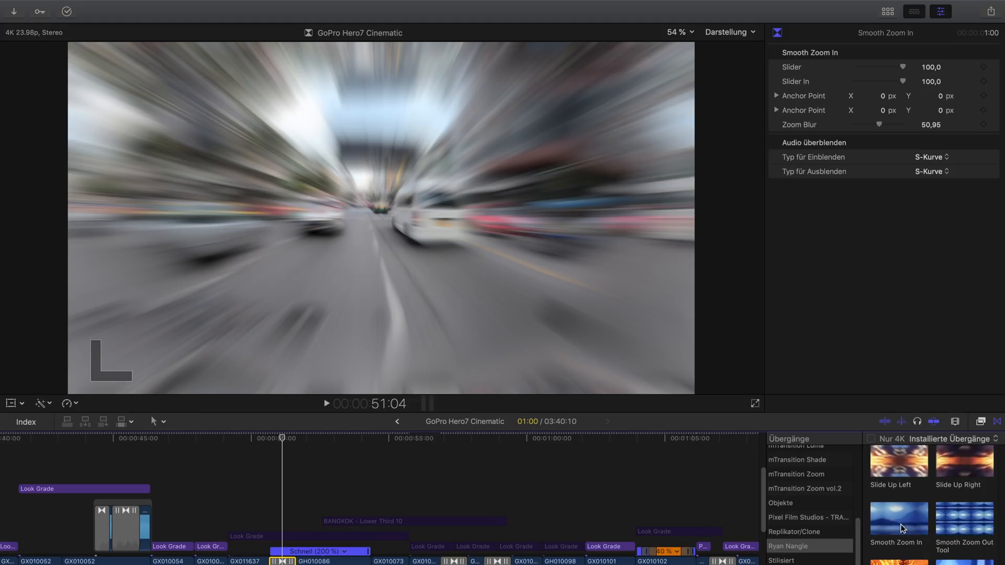
Browse the installed transition collections and look through the Pixel Film Studios set from Directional Blurs to Zoom Blur.
{"action": "scroll", "coordinate": [820, 504], "scroll_direction": "up", "scroll_amount": 3}
{"action": "scroll", "coordinate": [819, 504], "scroll_direction": "up", "scroll_amount": 3}
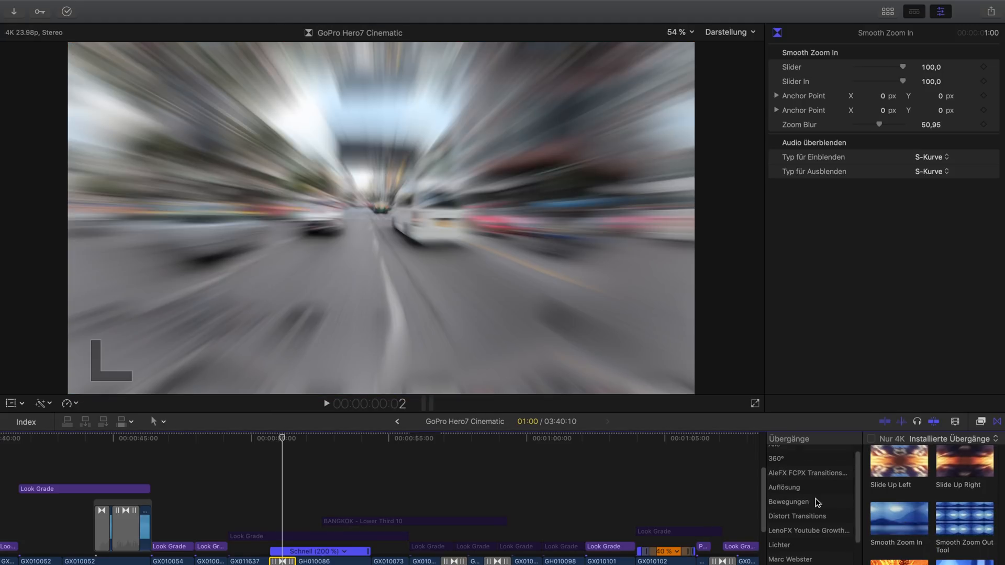
{"action": "scroll", "coordinate": [816, 506], "scroll_direction": "down", "scroll_amount": 2}
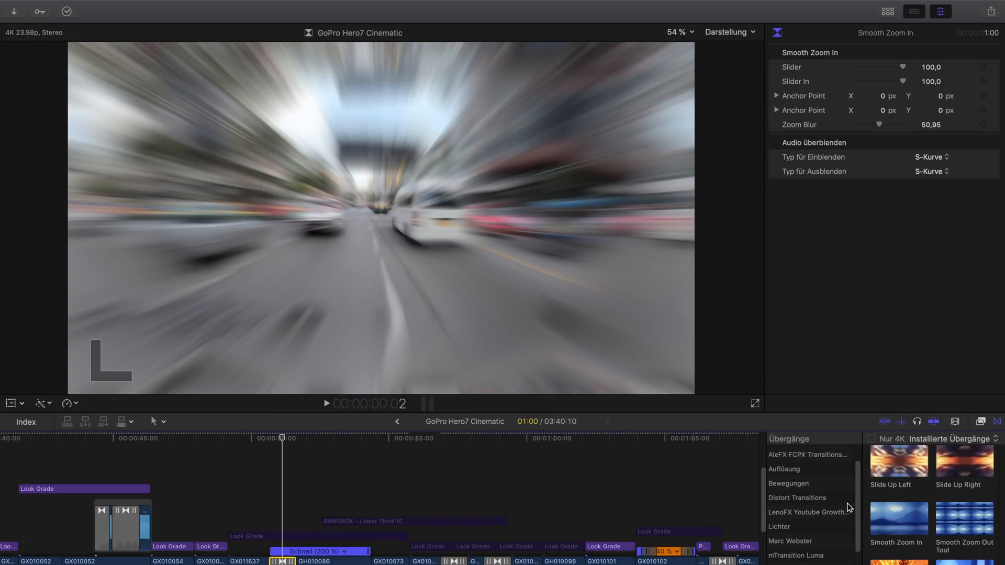
{"action": "left_click_drag", "start_coordinate": [860, 493], "coordinate": [859, 544]}
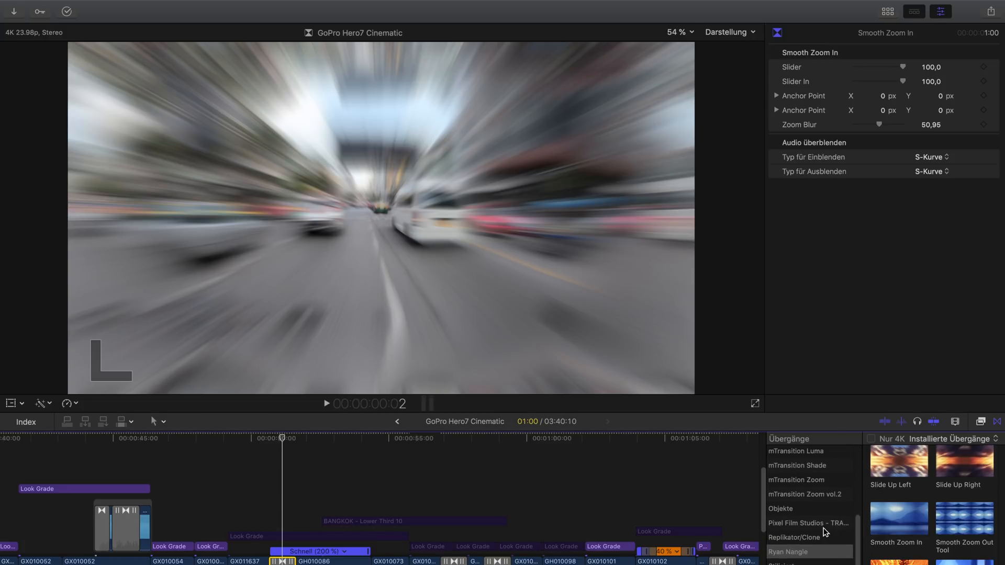
{"action": "left_click", "coordinate": [819, 523]}
{"action": "scroll", "coordinate": [994, 562], "scroll_direction": "up", "scroll_amount": 10}
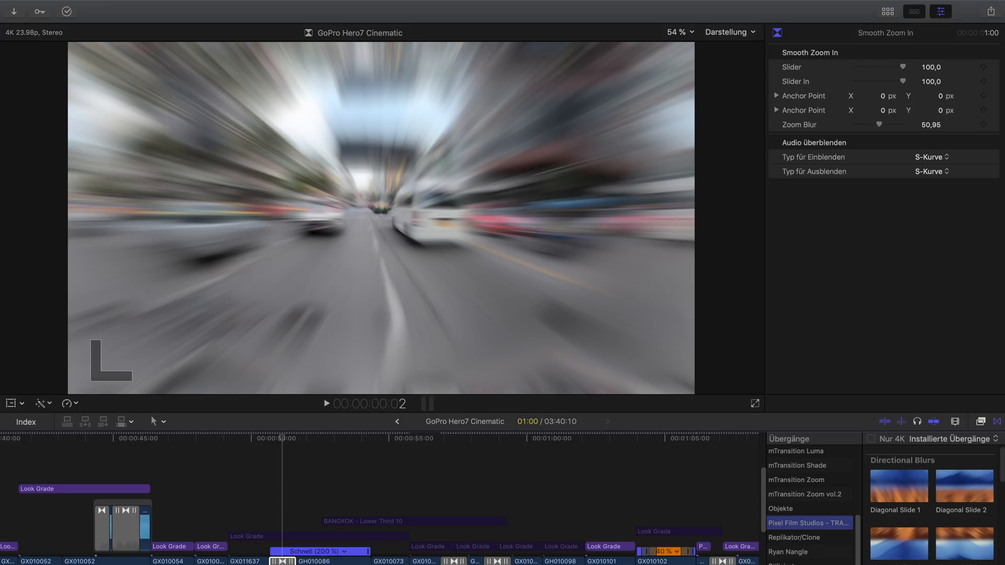
{"action": "scroll", "coordinate": [998, 561], "scroll_direction": "down", "scroll_amount": 10}
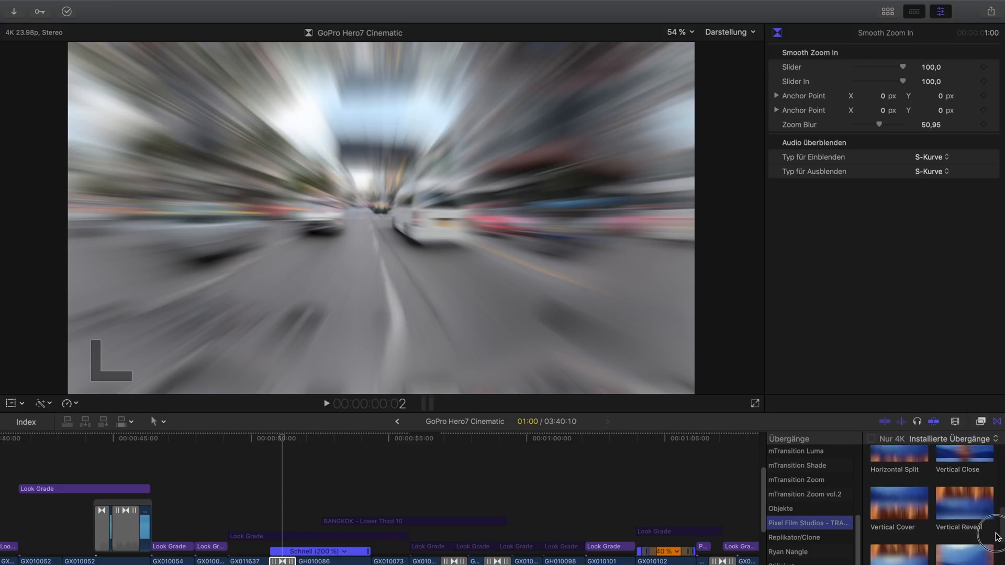
{"action": "scroll", "coordinate": [998, 561], "scroll_direction": "down", "scroll_amount": 5}
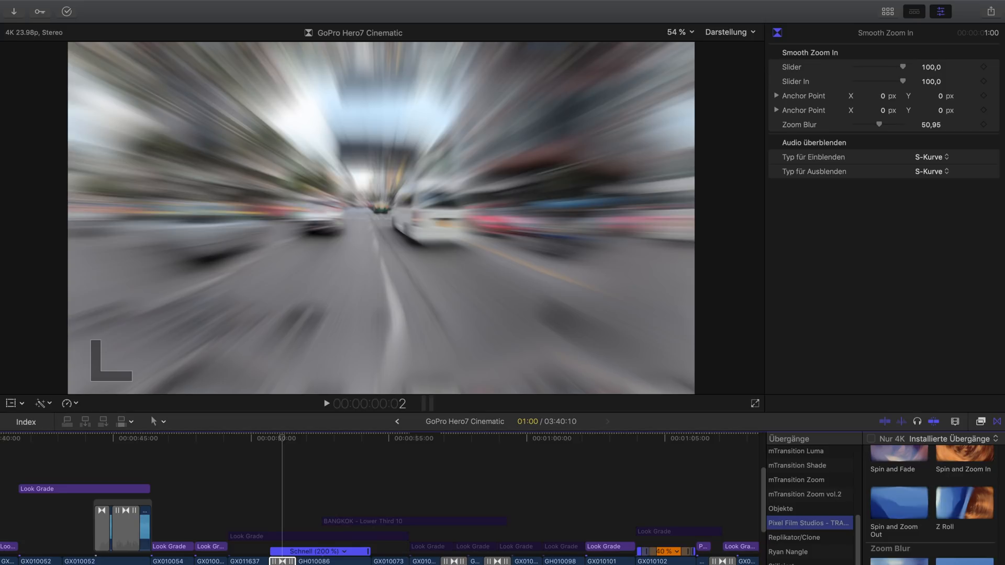
Scrub through the Smooth Zoom In transition between 50:16 and 51:04, and play it back from its start.
{"action": "left_click_drag", "start_coordinate": [293, 436], "coordinate": [269, 438]}
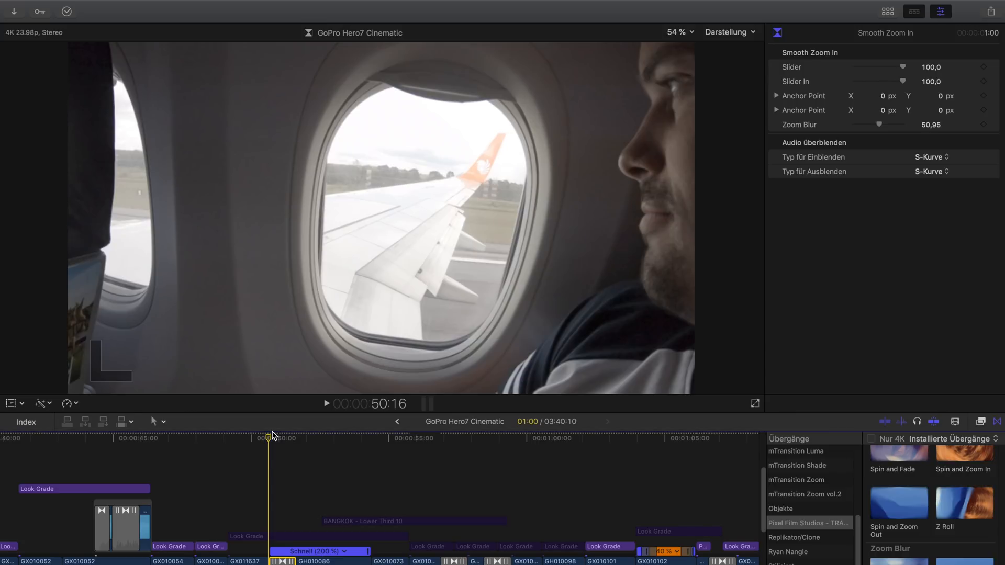
{"action": "left_click_drag", "start_coordinate": [272, 436], "coordinate": [282, 445]}
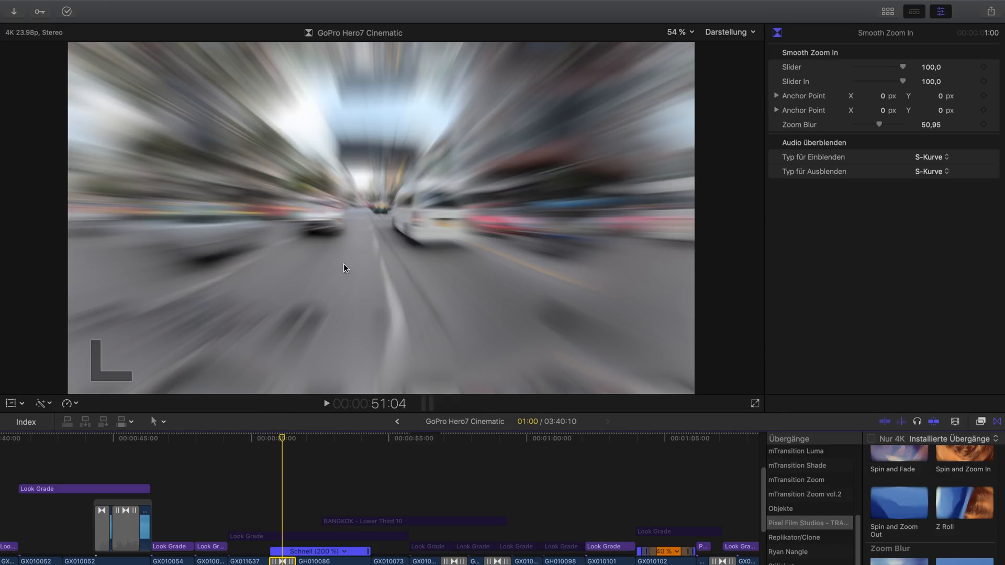
{"action": "mouse_move", "coordinate": [281, 438]}
{"action": "left_mouse_down"}
{"action": "mouse_move", "coordinate": [266, 439]}
{"action": "mouse_move", "coordinate": [306, 442]}
{"action": "mouse_move", "coordinate": [271, 441]}
{"action": "left_mouse_up"}
{"action": "key", "text": "space"}
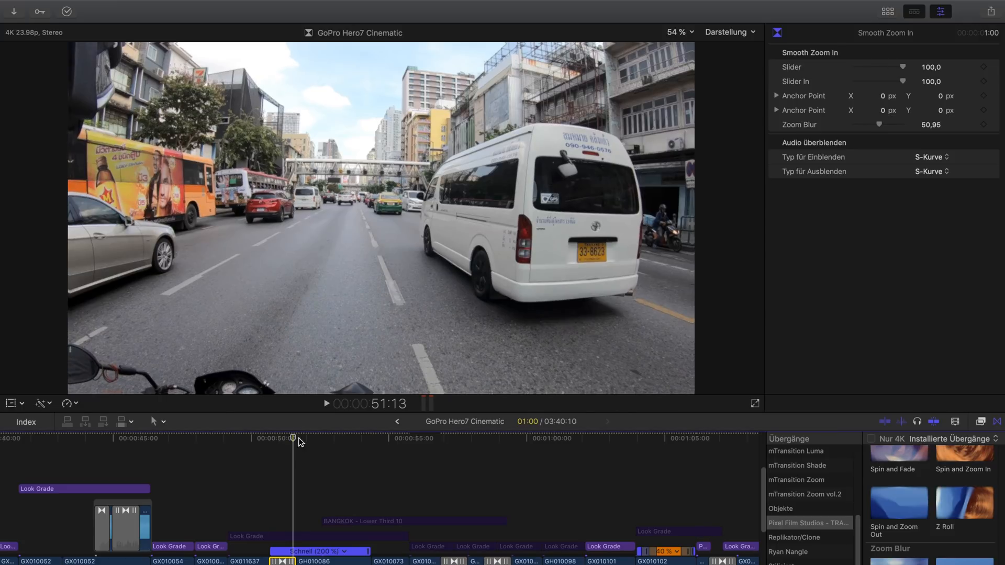
Scrub into the middle of GH010086, replay it from the start of the transition, and cue 52:04.
{"action": "left_click_drag", "start_coordinate": [295, 441], "coordinate": [338, 461]}
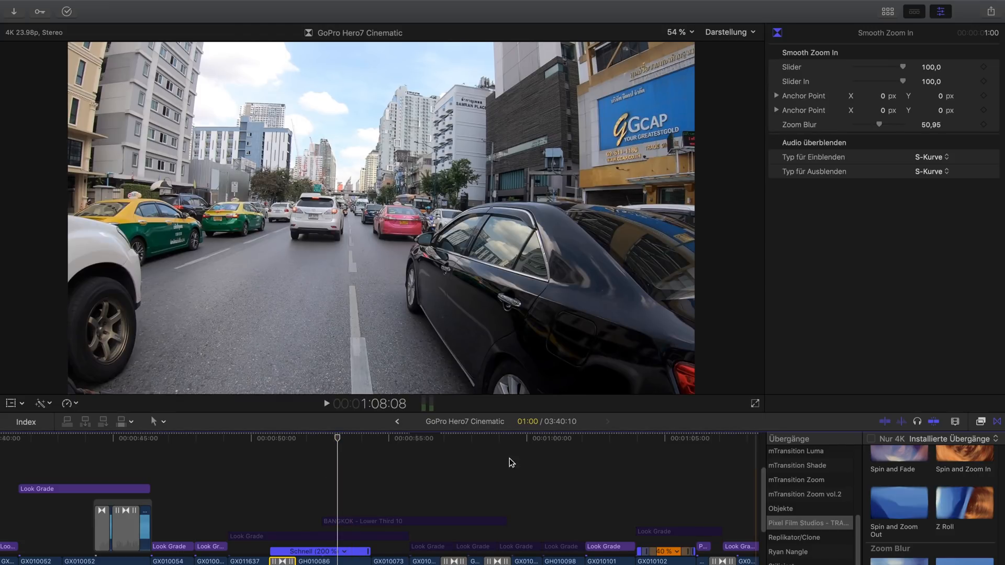
{"action": "left_click_drag", "start_coordinate": [346, 439], "coordinate": [270, 453]}
{"action": "key", "text": "space"}
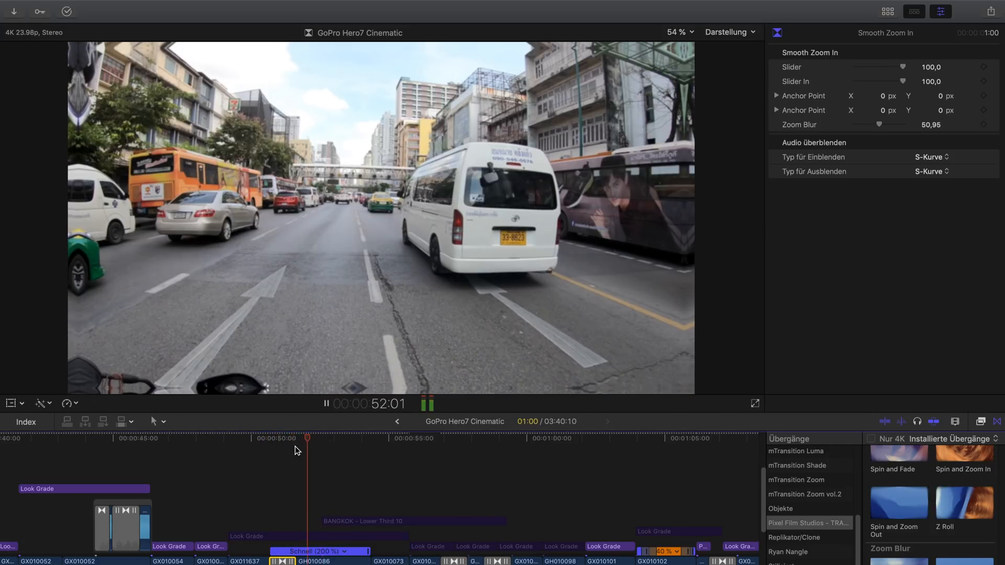
{"action": "left_click", "coordinate": [309, 440]}
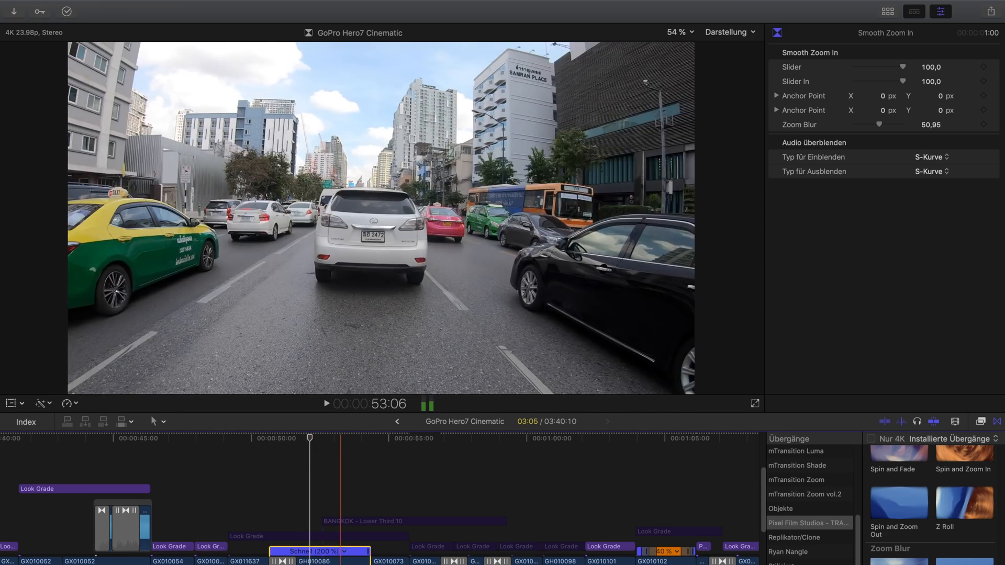
Select the sped-up traffic clip GH010086 and cue 51:16, right after the Smooth Zoom In transition.
{"action": "left_click", "coordinate": [331, 560]}
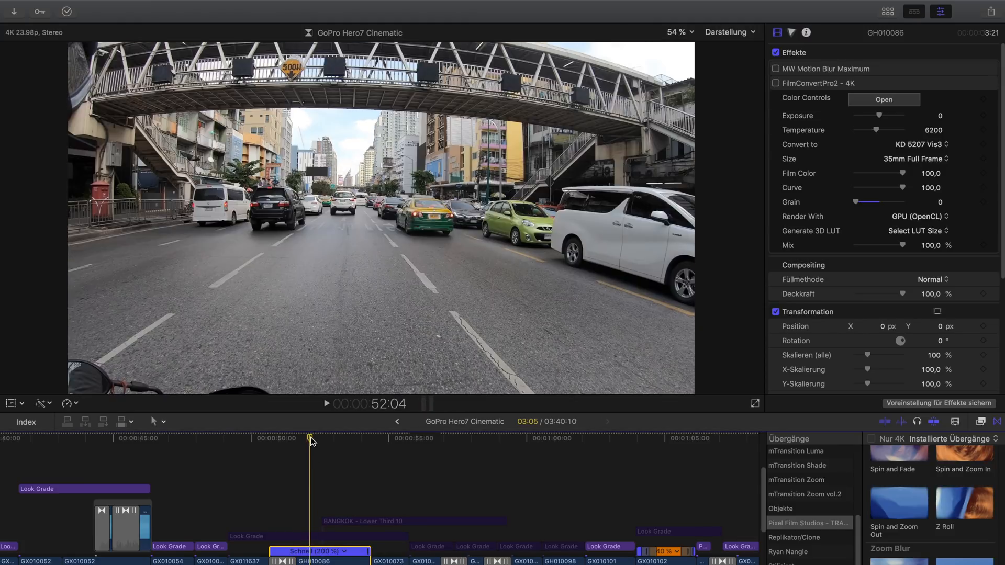
{"action": "left_click", "coordinate": [307, 440]}
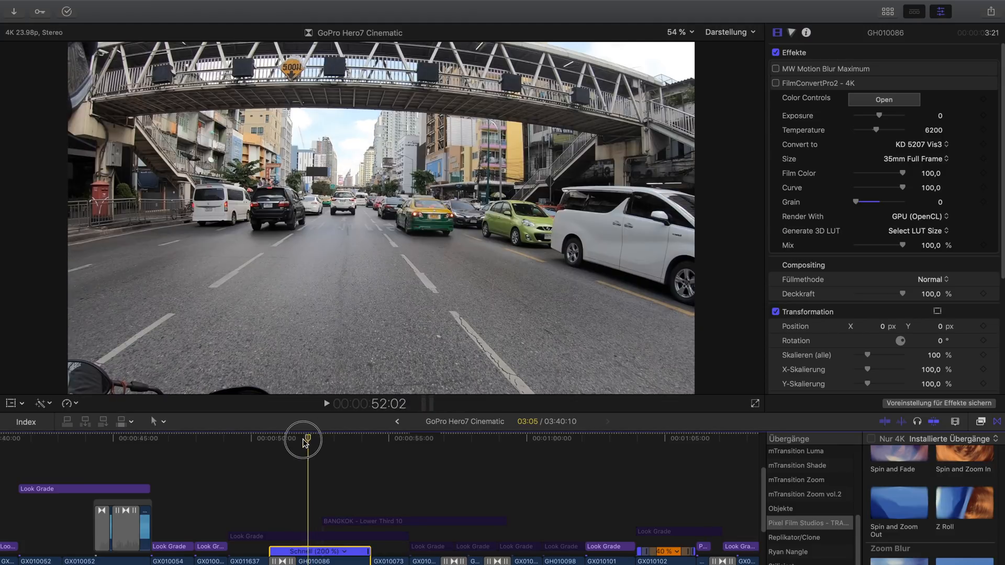
{"action": "left_click_drag", "start_coordinate": [306, 442], "coordinate": [296, 444]}
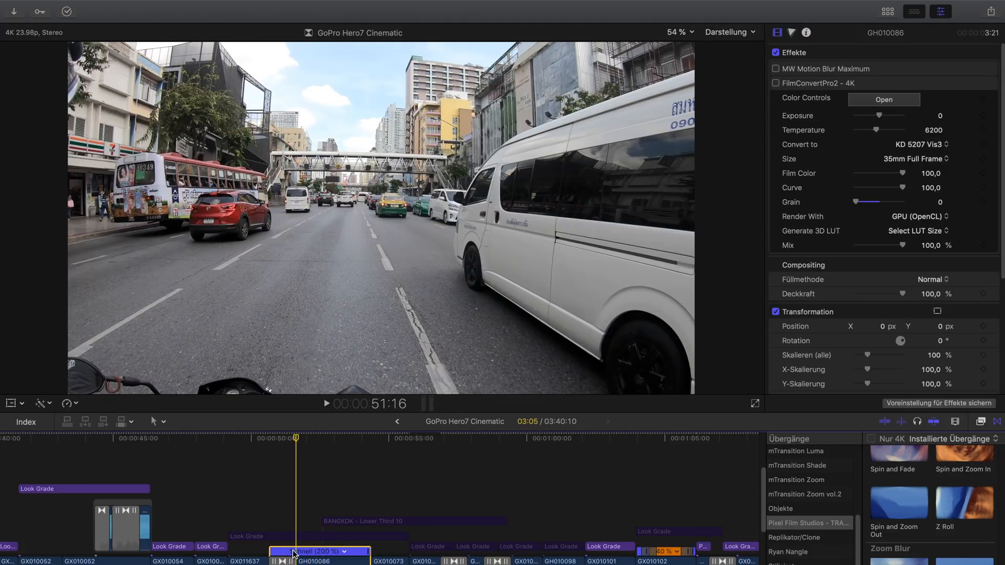
{"action": "mouse_move", "coordinate": [298, 442]}
{"action": "left_mouse_down"}
{"action": "mouse_move", "coordinate": [353, 445]}
{"action": "mouse_move", "coordinate": [325, 460]}
{"action": "mouse_move", "coordinate": [299, 451]}
{"action": "left_mouse_up"}
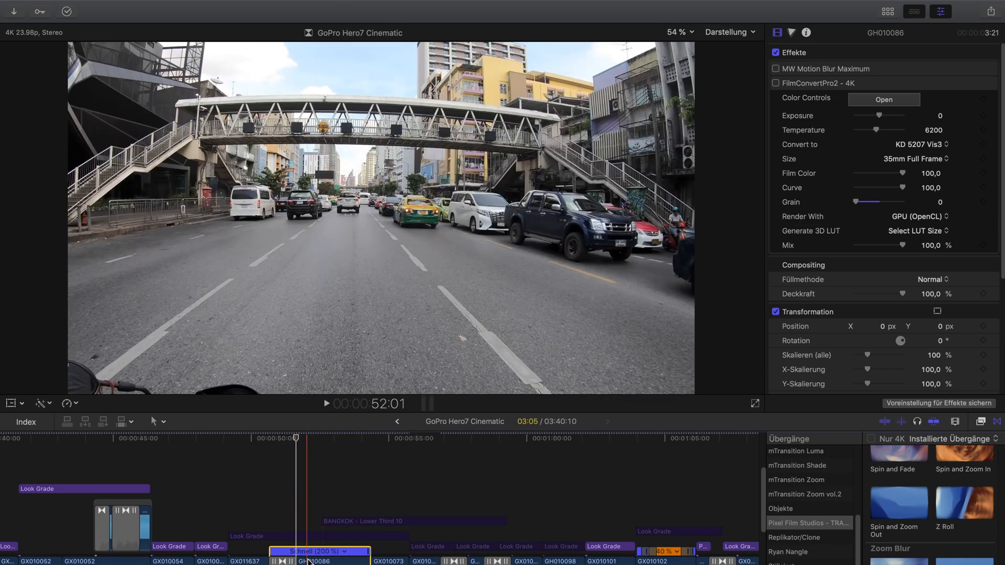
Hide and show the retime editor on GH010086, view its Eigenes Tempo speed settings, and close them without changes.
{"action": "key", "text": "super+r"}
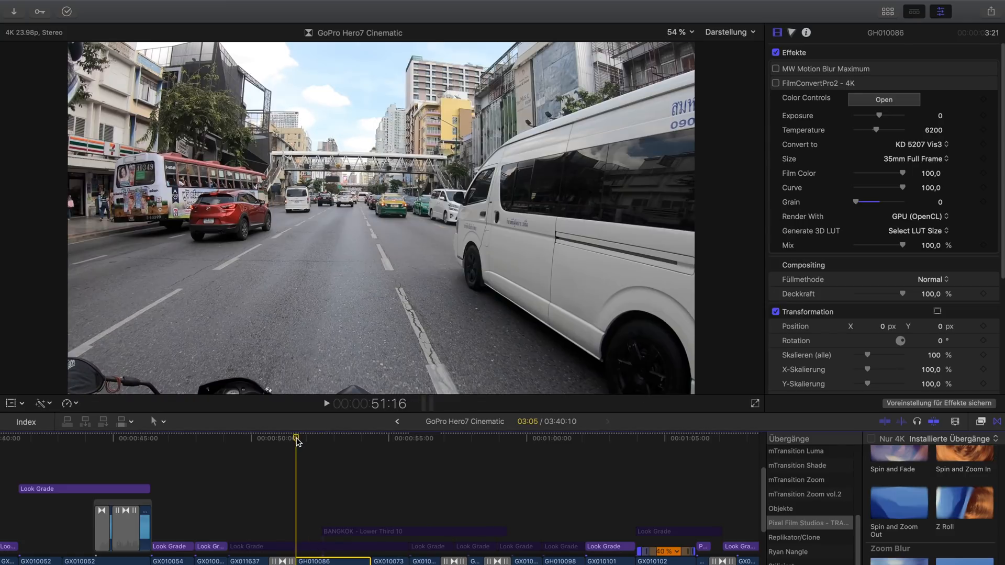
{"action": "key", "text": "super+r"}
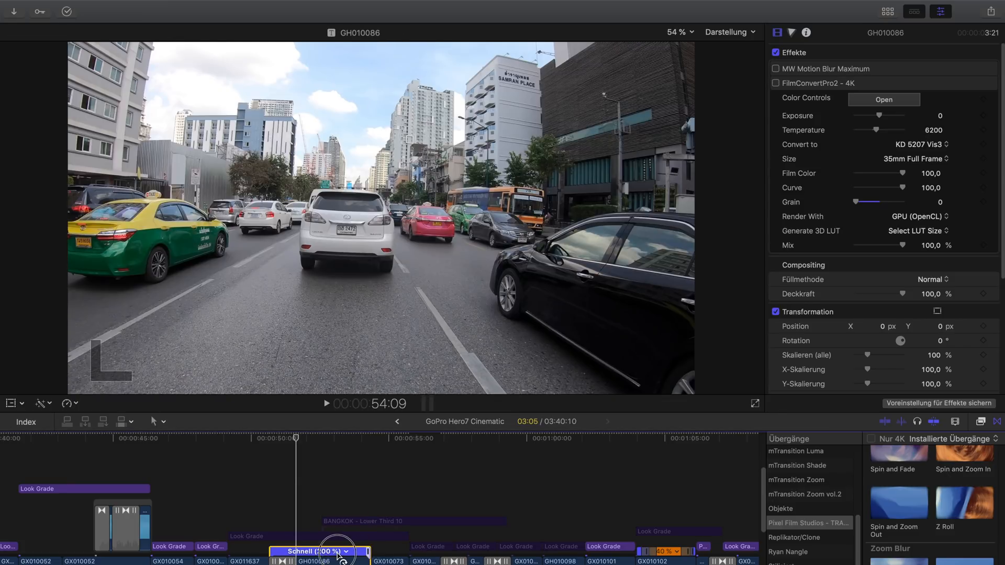
{"action": "left_click_drag", "start_coordinate": [338, 555], "coordinate": [359, 558]}
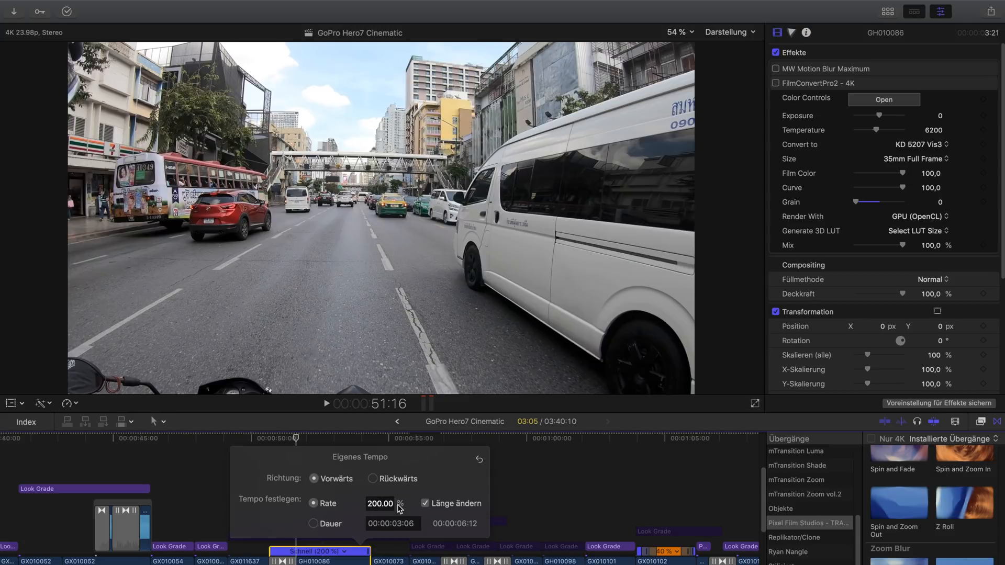
{"action": "left_click", "coordinate": [333, 523]}
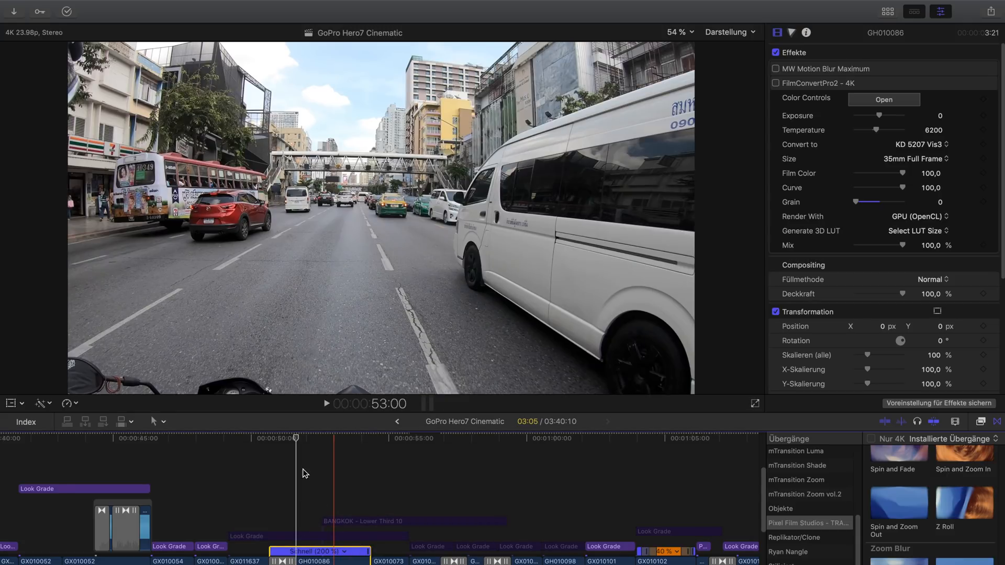
Cue 52:05 in GH010086 and compare the frame with MW Motion Blur Maximum switched on and off.
{"action": "left_click", "coordinate": [287, 439]}
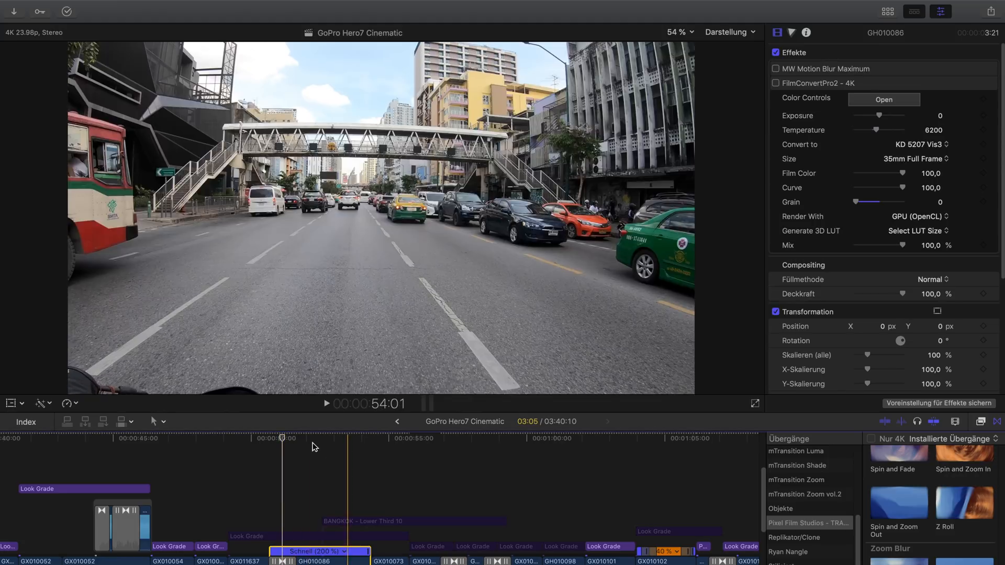
{"action": "left_click_drag", "start_coordinate": [281, 437], "coordinate": [312, 437]}
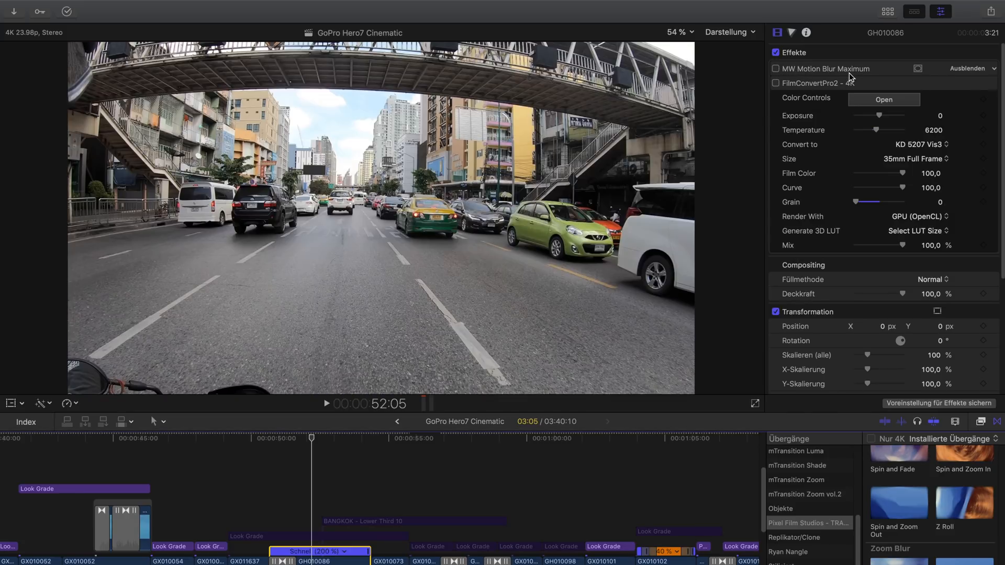
{"action": "left_click", "coordinate": [775, 69]}
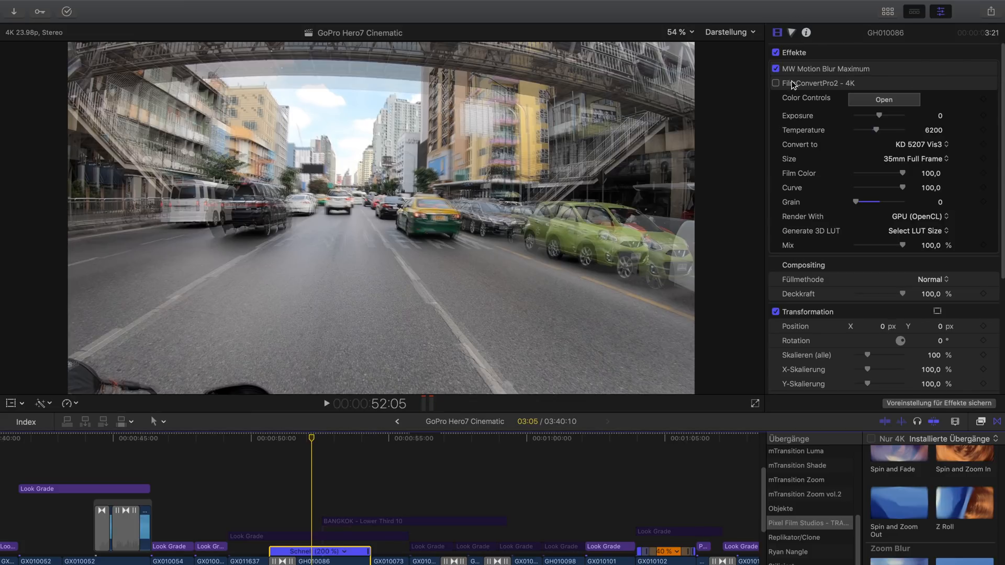
{"action": "left_click", "coordinate": [775, 68]}
{"action": "left_click", "coordinate": [775, 68]}
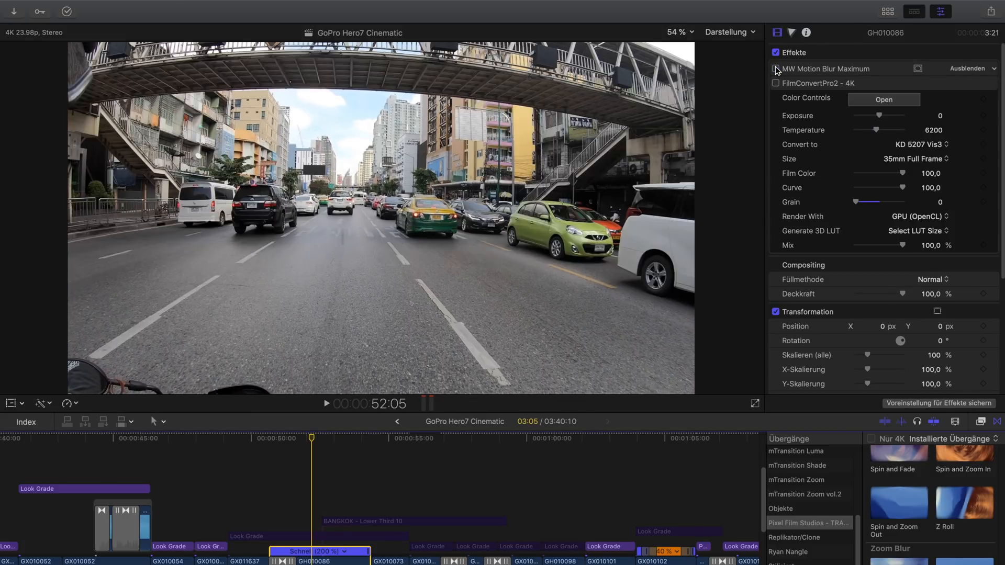
Move to 52:14 in GH010086, compare the passing taxi with and without MW Motion Blur Maximum, and leave the effect off.
{"action": "mouse_move", "coordinate": [314, 438]}
{"action": "left_mouse_down"}
{"action": "mouse_move", "coordinate": [291, 438]}
{"action": "mouse_move", "coordinate": [324, 440]}
{"action": "left_mouse_up"}
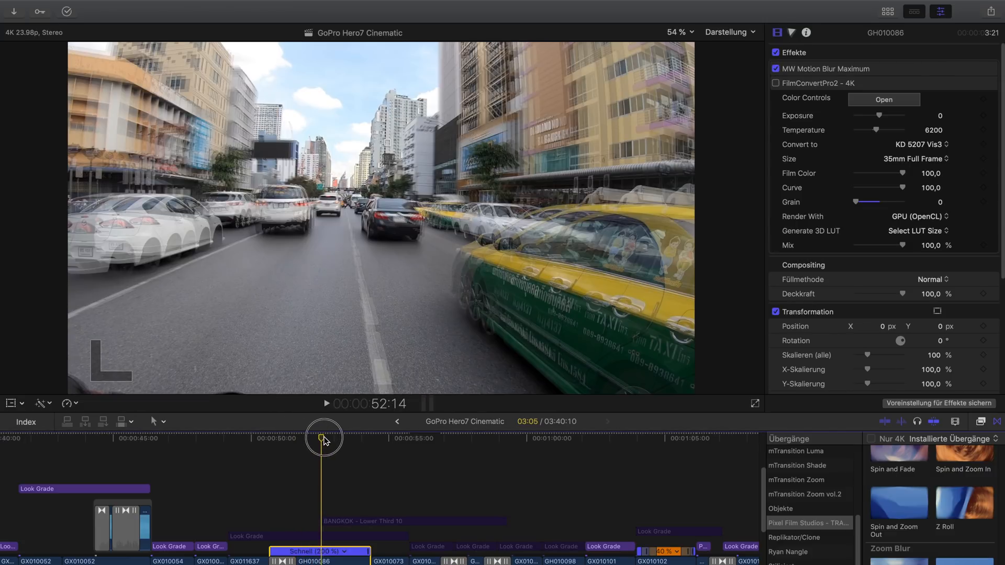
{"action": "left_click", "coordinate": [776, 69]}
{"action": "left_click", "coordinate": [776, 69]}
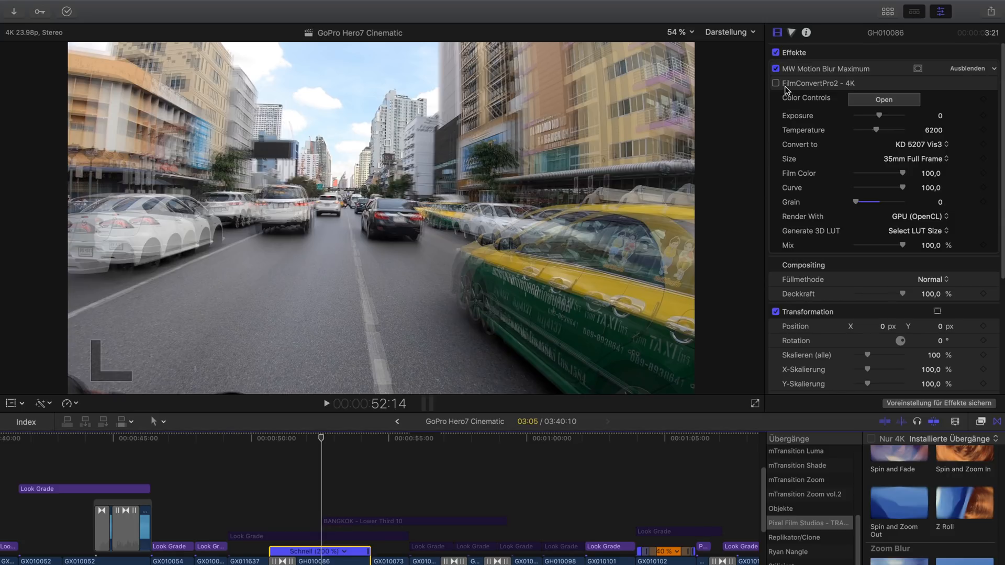
{"action": "left_click", "coordinate": [776, 68]}
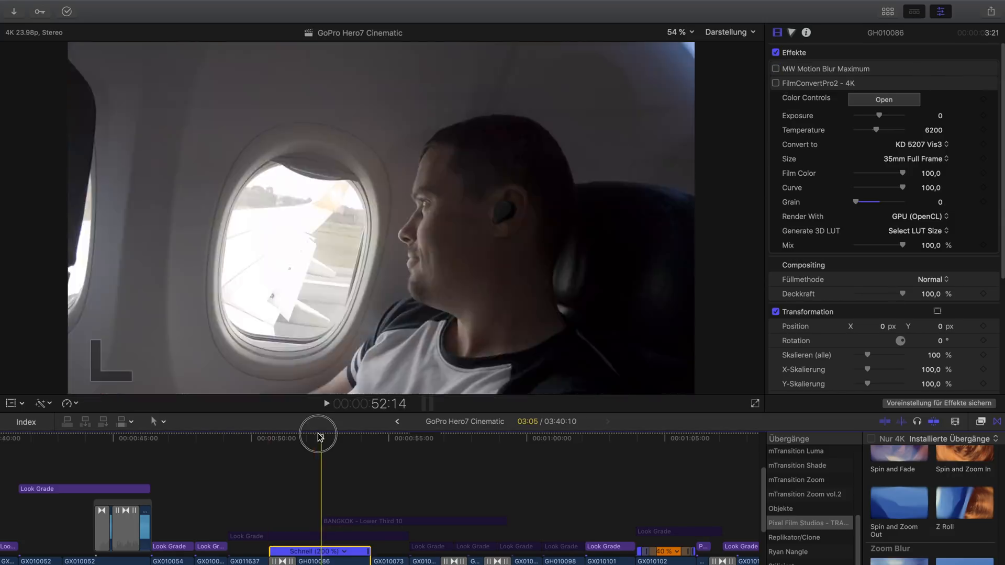
Cue 52:03 in GH010086, preview the footbridge frame with MW Motion Blur Maximum, and disable the effect again.
{"action": "left_click_drag", "start_coordinate": [303, 438], "coordinate": [310, 440]}
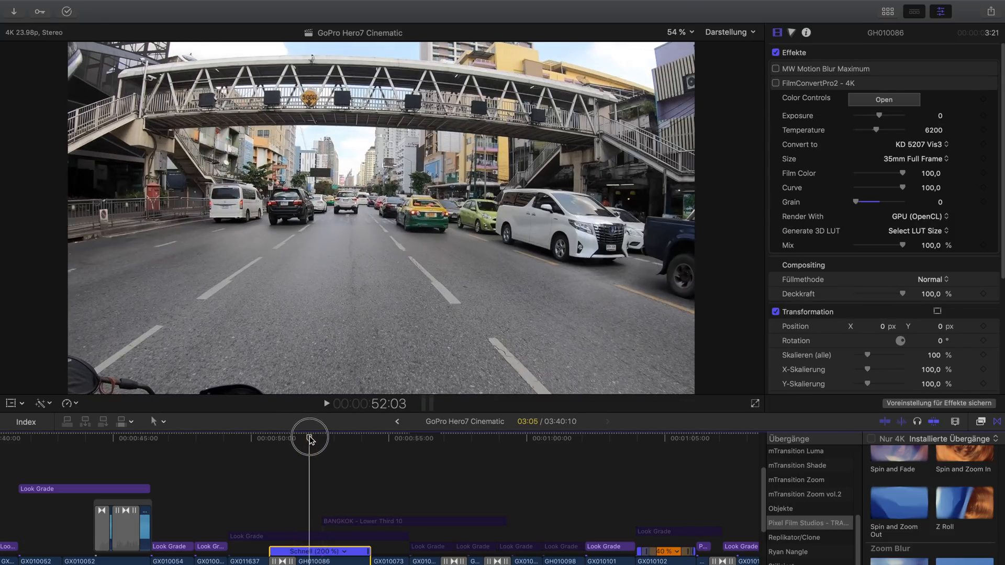
{"action": "left_click", "coordinate": [775, 70]}
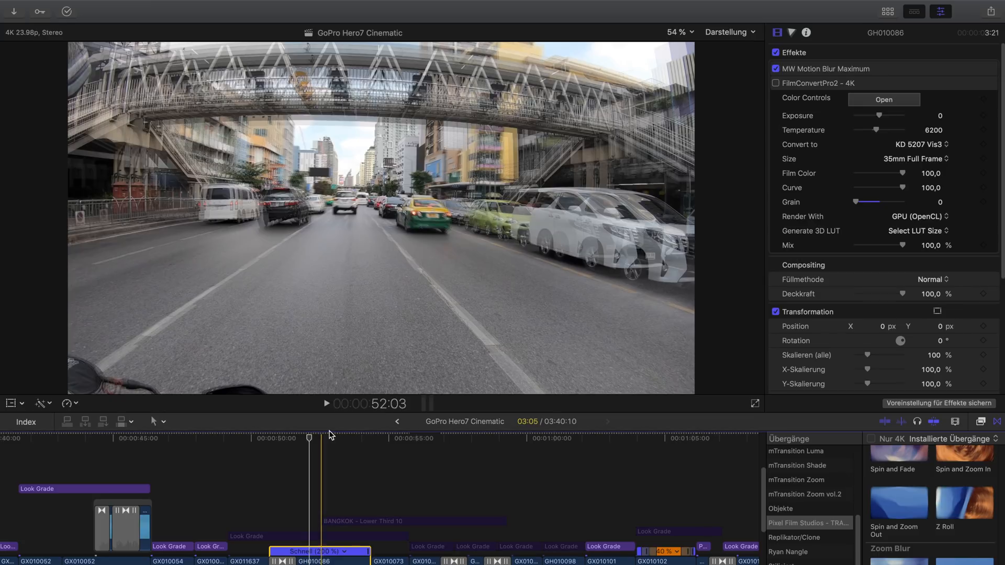
{"action": "scroll", "coordinate": [327, 437], "scroll_direction": "right", "scroll_amount": 5}
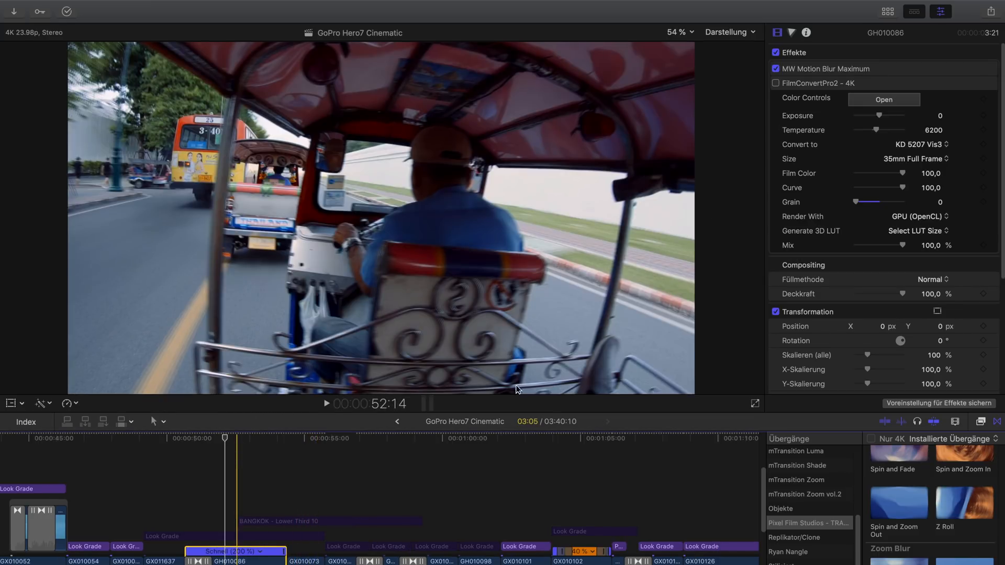
{"action": "left_click", "coordinate": [776, 69]}
Return to 50:16 at the start of the Smooth Zoom In transition and scrub forward through the following clips.
{"action": "left_click", "coordinate": [201, 442]}
{"action": "left_click_drag", "start_coordinate": [201, 441], "coordinate": [184, 440]}
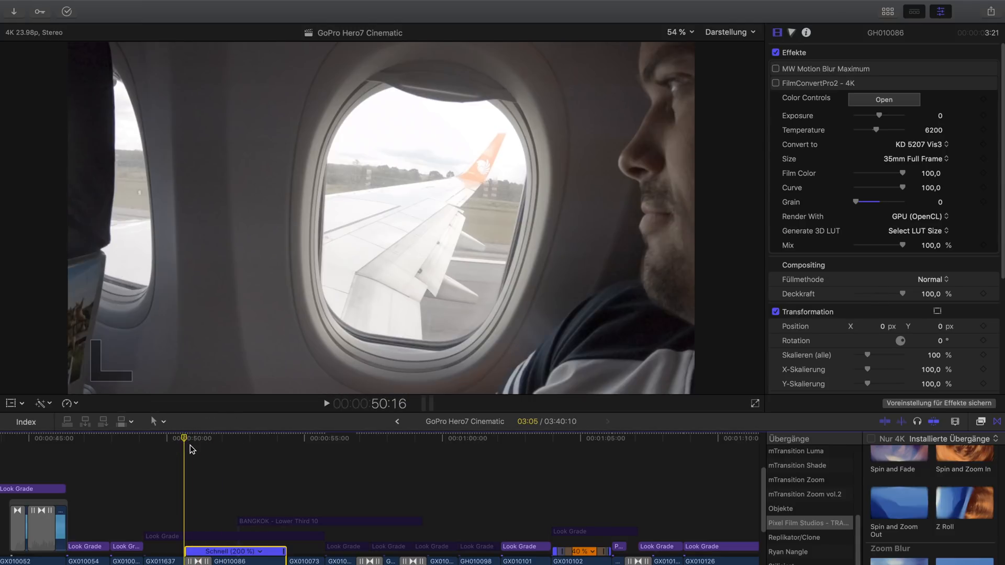
{"action": "left_click_drag", "start_coordinate": [185, 440], "coordinate": [183, 480]}
{"action": "left_click_drag", "start_coordinate": [185, 438], "coordinate": [356, 468]}
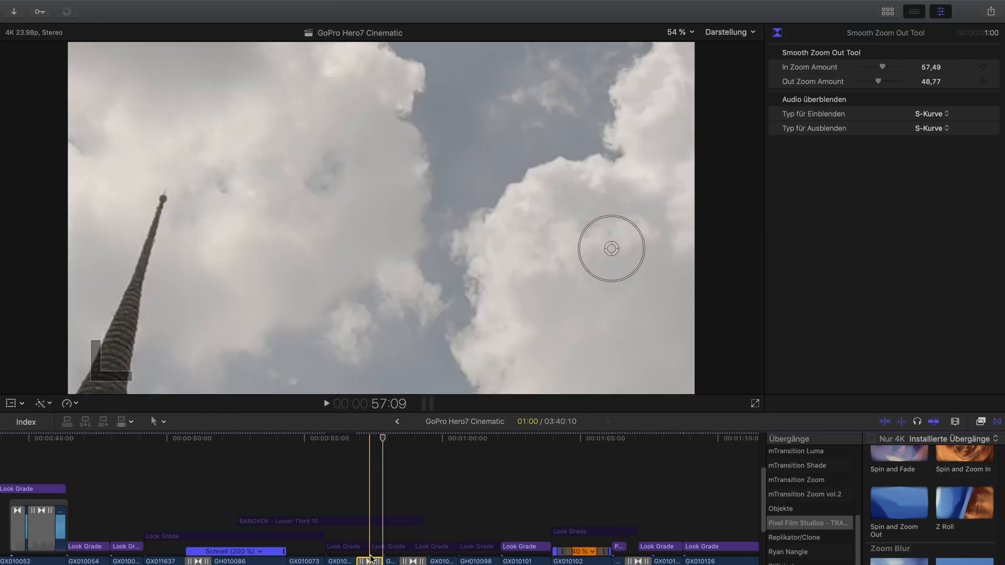
Delete the Smooth Zoom Out Tool transition after GX010077, play the bare cut, and restore the transition.
{"action": "key", "text": "super+4"}
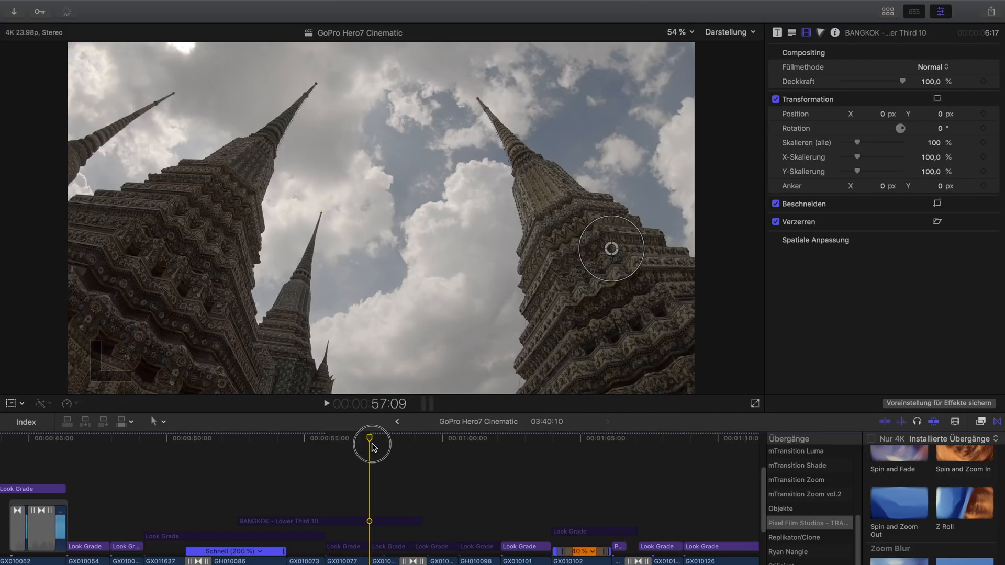
{"action": "left_click", "coordinate": [378, 444]}
{"action": "left_click_drag", "start_coordinate": [377, 445], "coordinate": [371, 444]}
{"action": "key", "text": "space"}
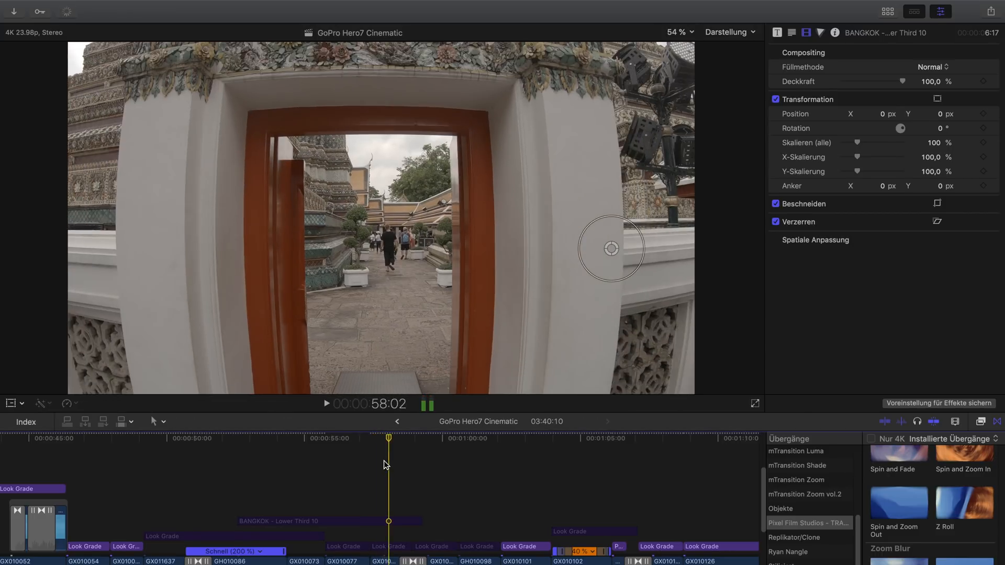
{"action": "left_click", "coordinate": [382, 461]}
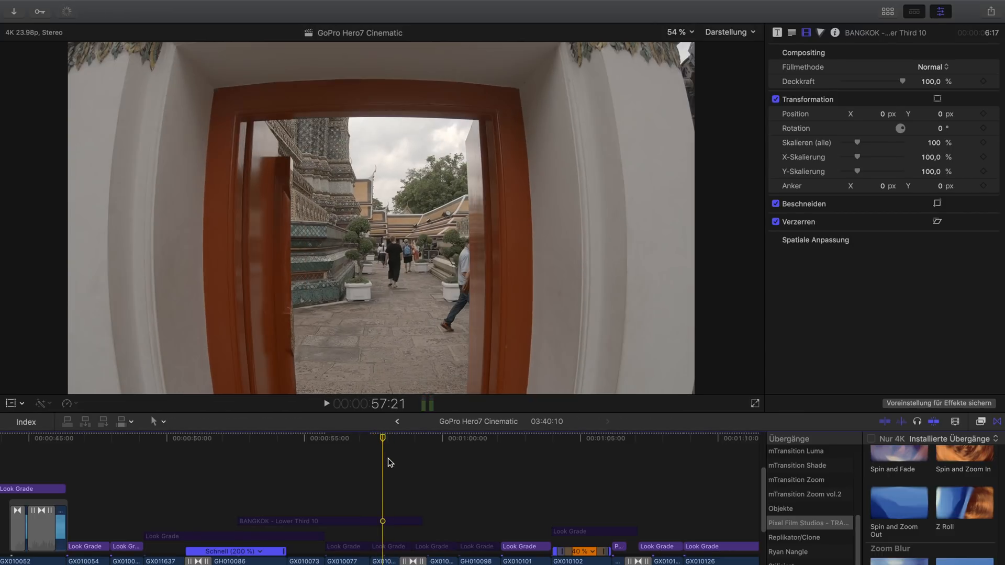
{"action": "key", "text": "super+t"}
Delete the Slide Left transition before GX010091, step through the bare cut frame by frame, and restore the transition.
{"action": "left_click_drag", "start_coordinate": [382, 441], "coordinate": [414, 440]}
{"action": "left_click", "coordinate": [413, 561]}
{"action": "key", "text": "space"}
{"action": "key", "text": "Left"}
{"action": "key", "text": "Left"}
{"action": "key", "text": "Left"}
{"action": "key", "text": "Left"}
{"action": "key", "text": "Left"}
{"action": "key", "text": "Left"}
{"action": "key", "text": "Left"}
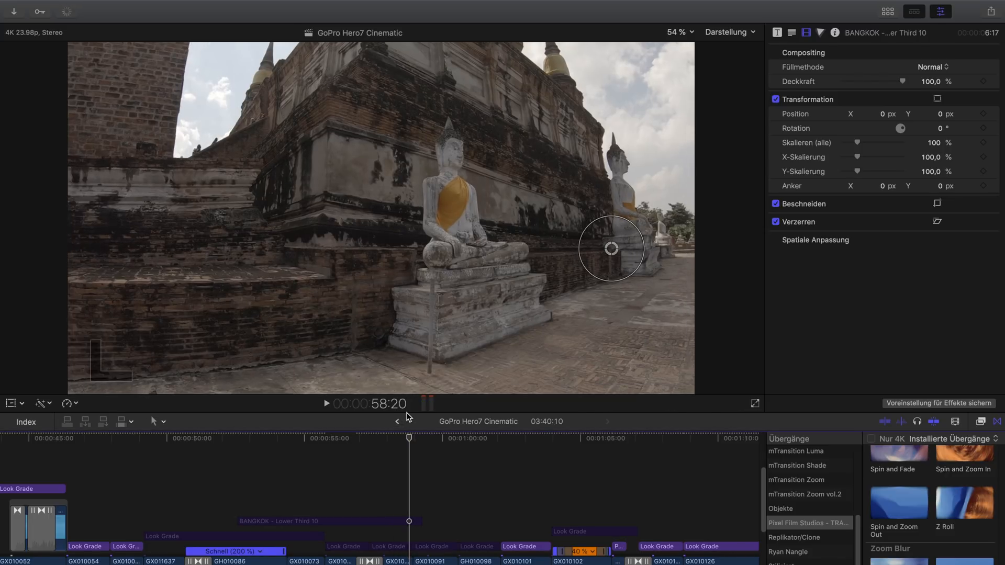
{"action": "key", "text": "Right"}
{"action": "key", "text": "Right"}
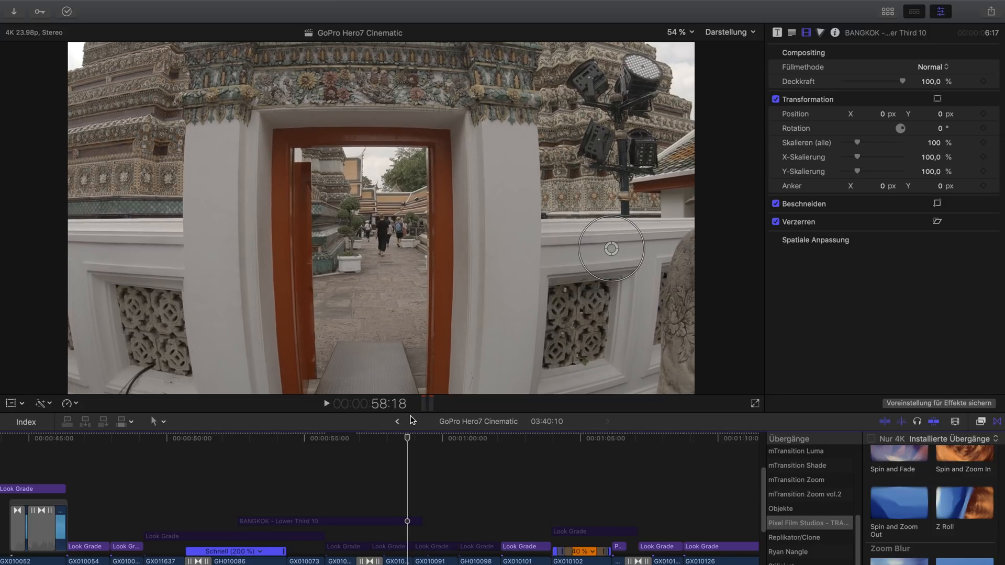
{"action": "key", "text": "Up"}
Play the Slide Left transition from 58:11 and cue 59:11 at its end.
{"action": "left_click", "coordinate": [399, 440]}
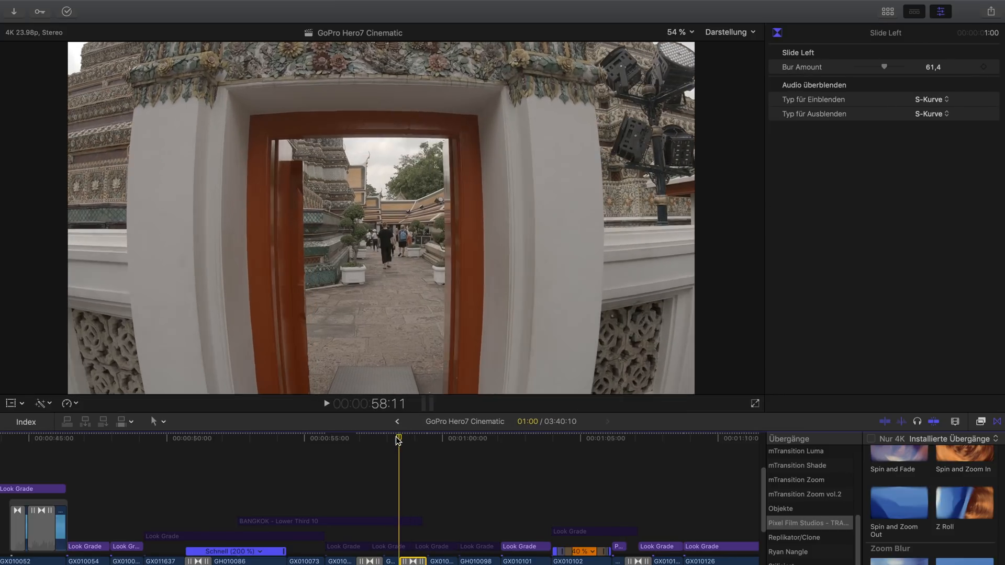
{"action": "key", "text": "space"}
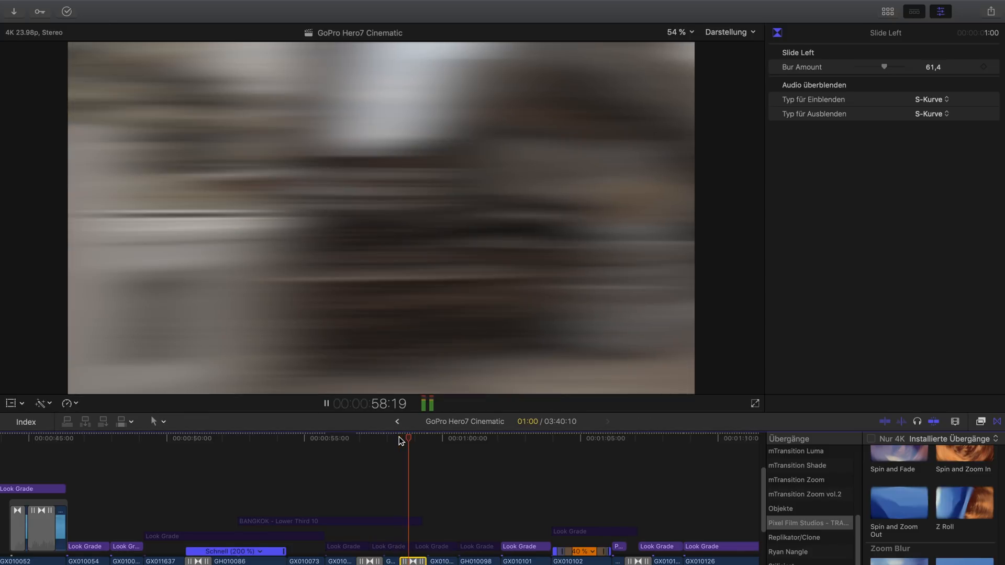
{"action": "key", "text": "space"}
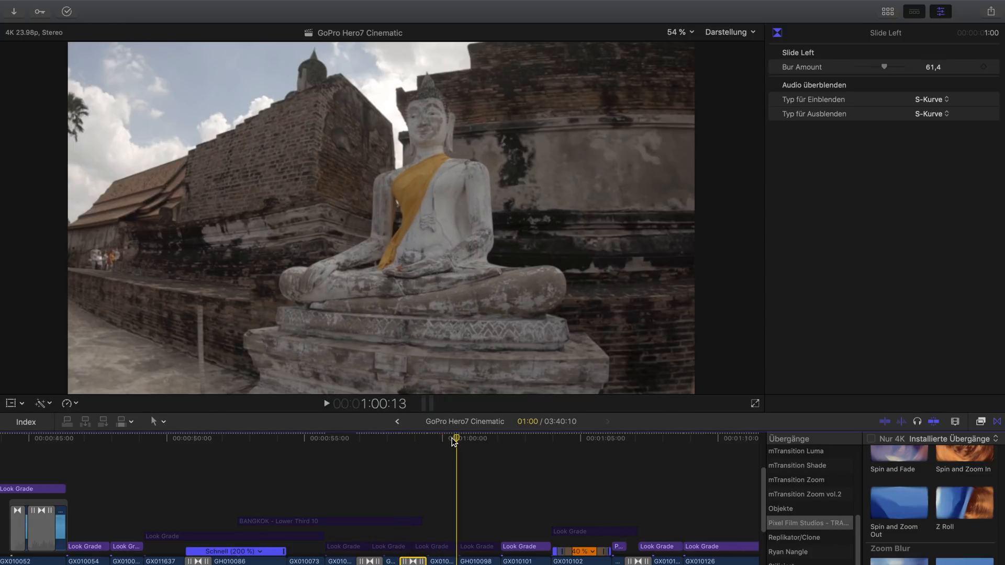
{"action": "left_click", "coordinate": [427, 439]}
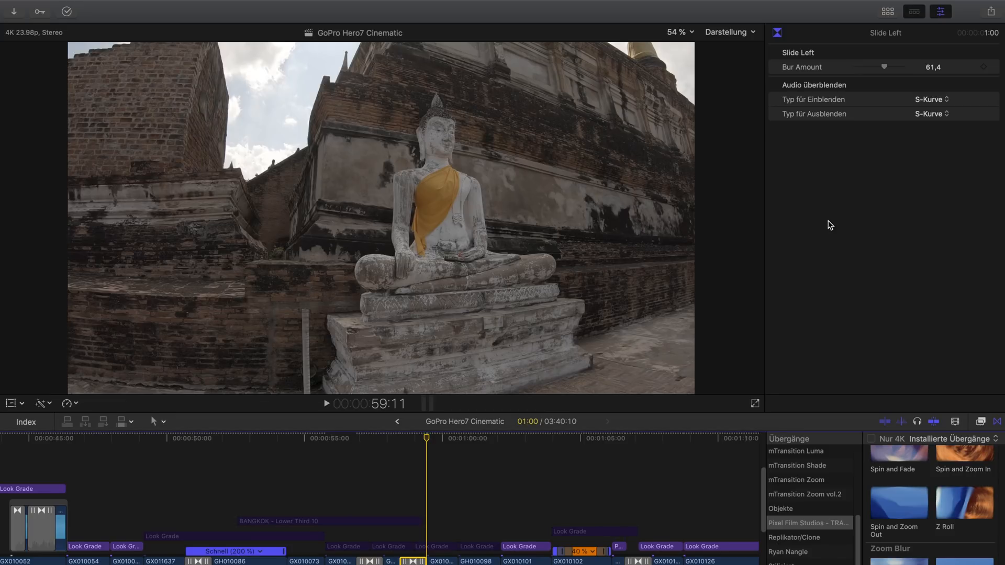
Play the Buddha statue clip GX010091 from 59:21 into the following clip and scrub back into GX010091.
{"action": "left_click", "coordinate": [444, 470]}
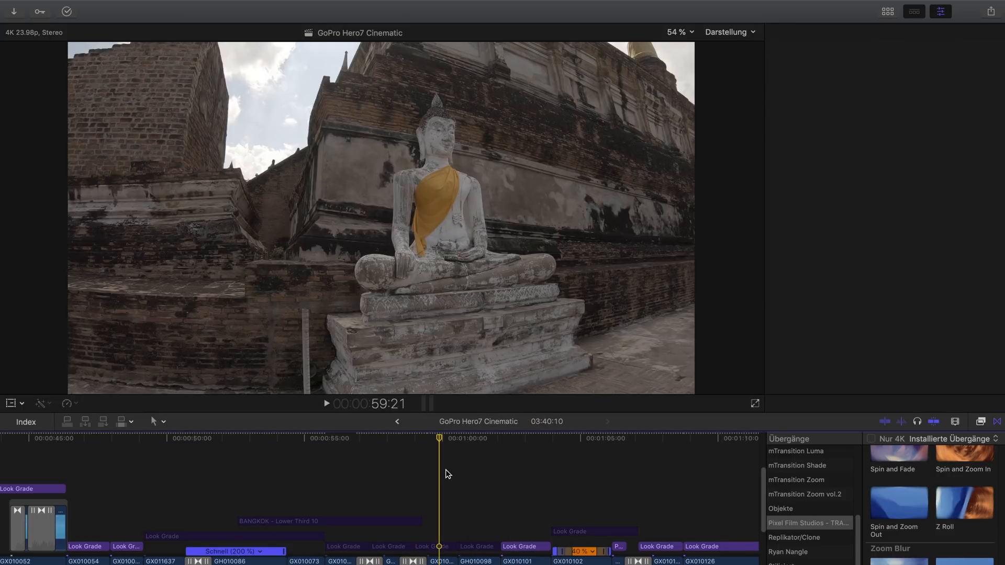
{"action": "key", "text": "space"}
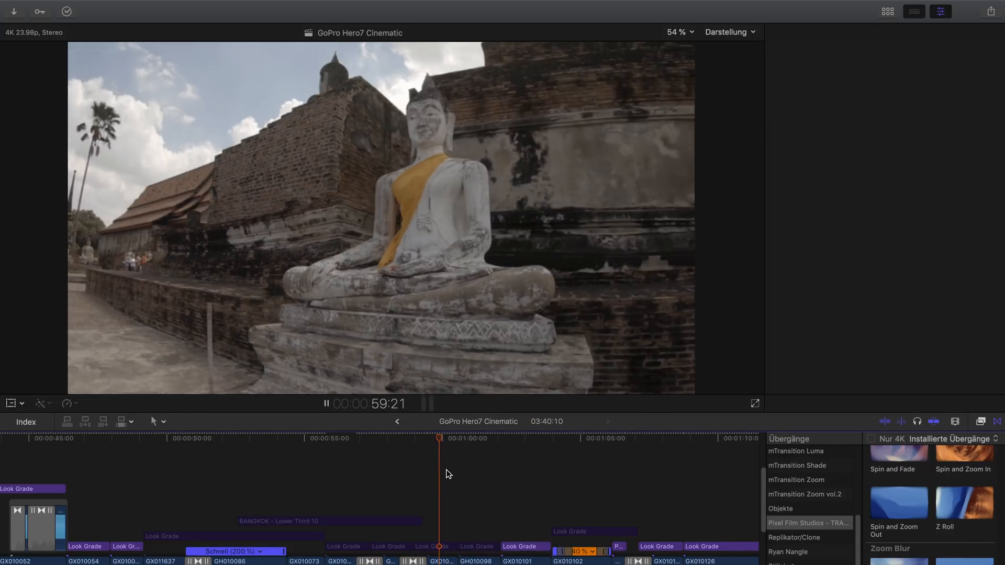
{"action": "key", "text": "space"}
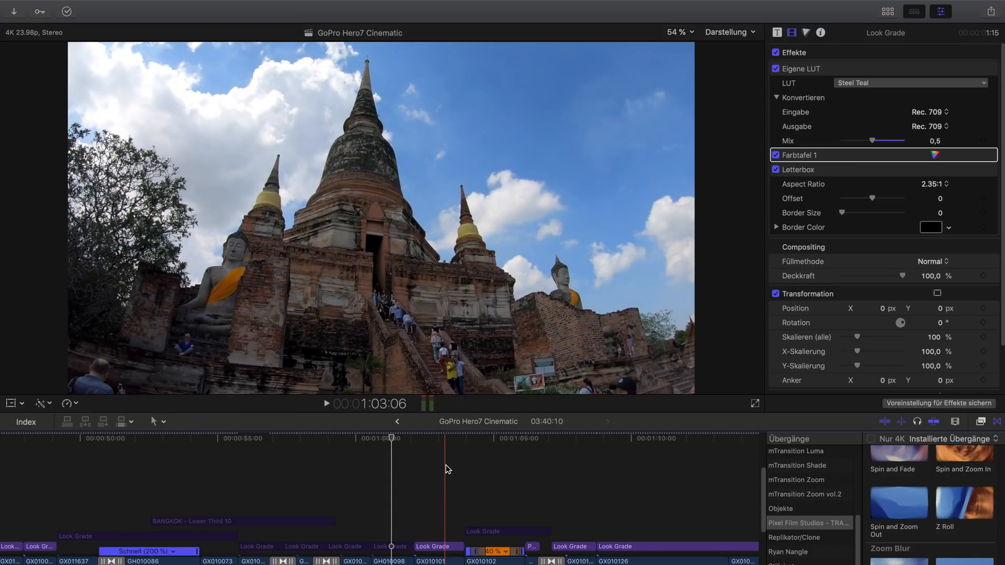
{"action": "left_click", "coordinate": [392, 437]}
{"action": "left_click_drag", "start_coordinate": [393, 436], "coordinate": [362, 459]}
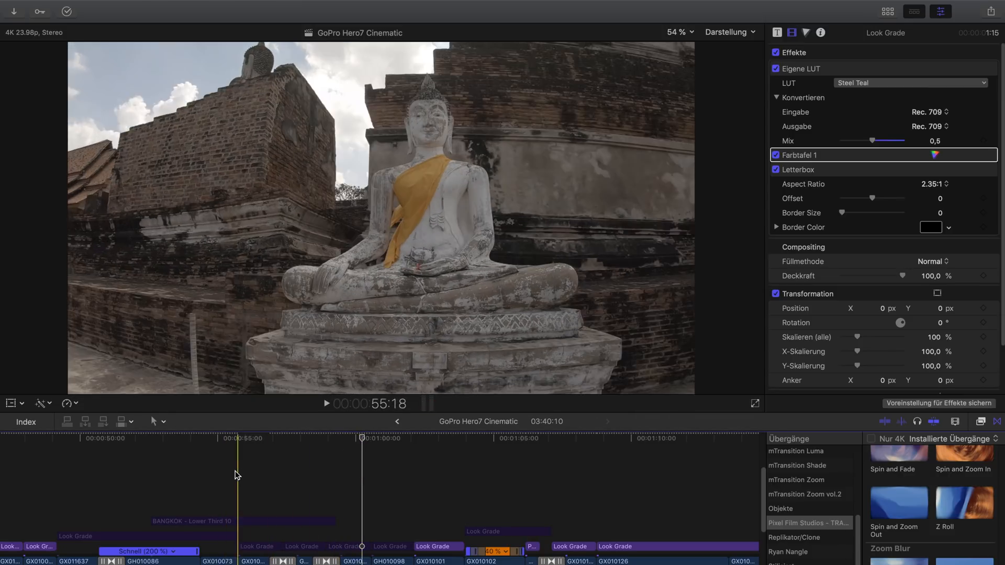
Scrub GX010091 back to 59:11 and replay its camera move up to the cut to GH010098.
{"action": "left_click", "coordinate": [355, 452]}
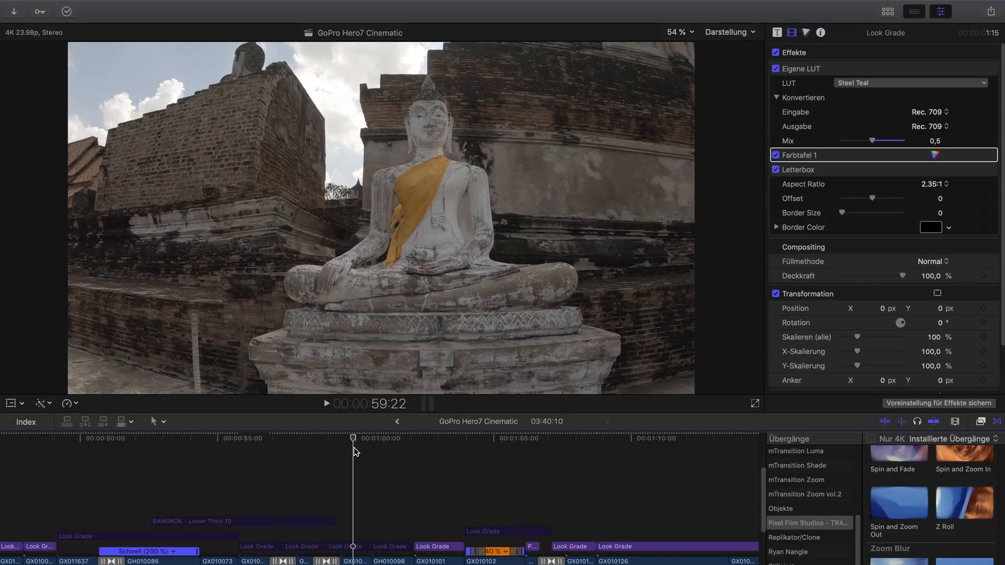
{"action": "mouse_move", "coordinate": [353, 438]}
{"action": "left_mouse_down"}
{"action": "mouse_move", "coordinate": [403, 437]}
{"action": "mouse_move", "coordinate": [337, 442]}
{"action": "mouse_move", "coordinate": [388, 445]}
{"action": "mouse_move", "coordinate": [346, 456]}
{"action": "left_mouse_up"}
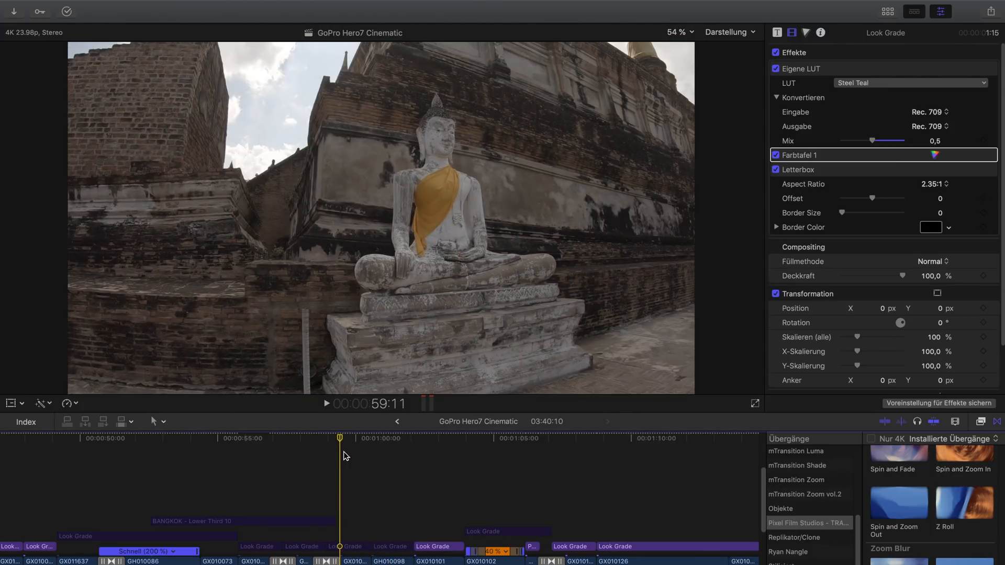
{"action": "left_click_drag", "start_coordinate": [343, 451], "coordinate": [342, 444]}
{"action": "key", "text": "space"}
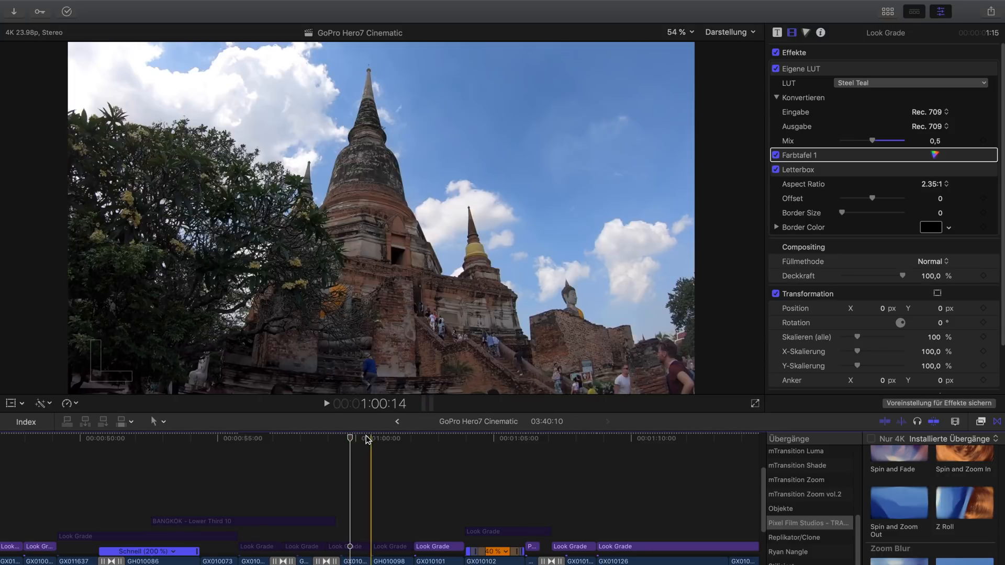
{"action": "mouse_move", "coordinate": [366, 434]}
{"action": "left_mouse_down"}
{"action": "mouse_move", "coordinate": [347, 440]}
{"action": "mouse_move", "coordinate": [386, 439]}
{"action": "mouse_move", "coordinate": [359, 442]}
{"action": "left_mouse_up"}
{"action": "key", "text": "space"}
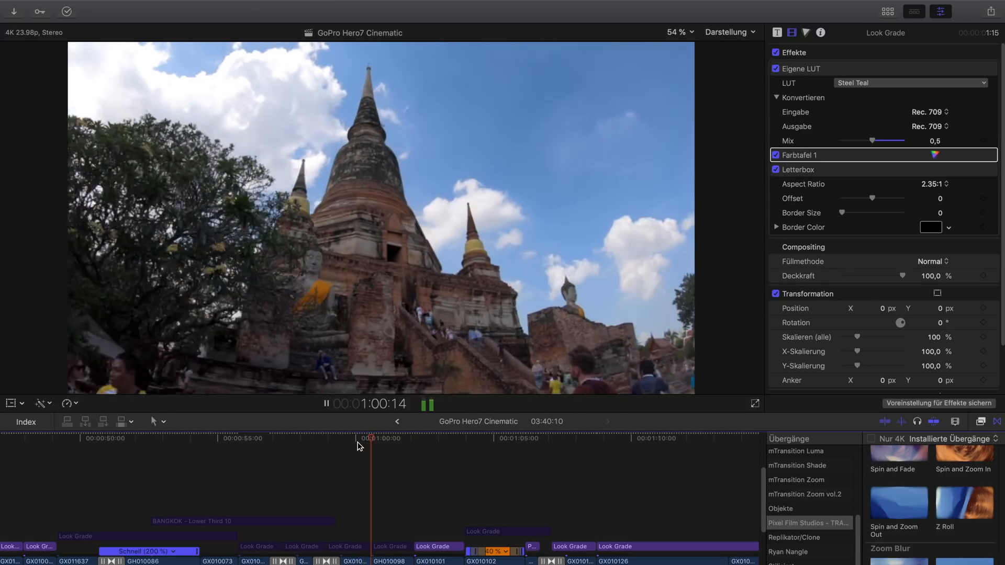
Cue 1:00:01, select the Buddha statue clip GX010091, and enable its MW Motion Blur Maximum effect.
{"action": "left_click_drag", "start_coordinate": [383, 444], "coordinate": [359, 446]}
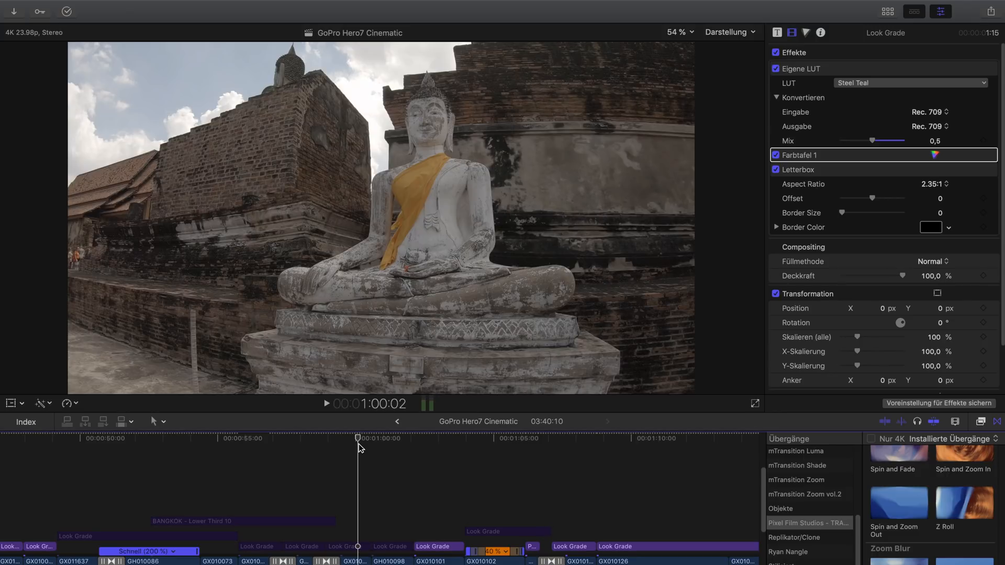
{"action": "left_click_drag", "start_coordinate": [359, 444], "coordinate": [354, 495]}
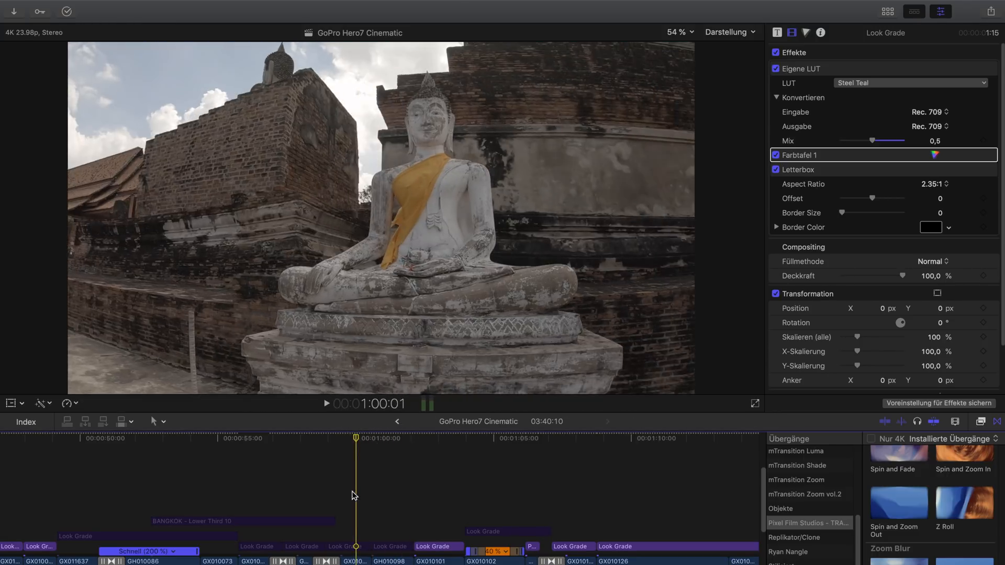
{"action": "left_click", "coordinate": [356, 561]}
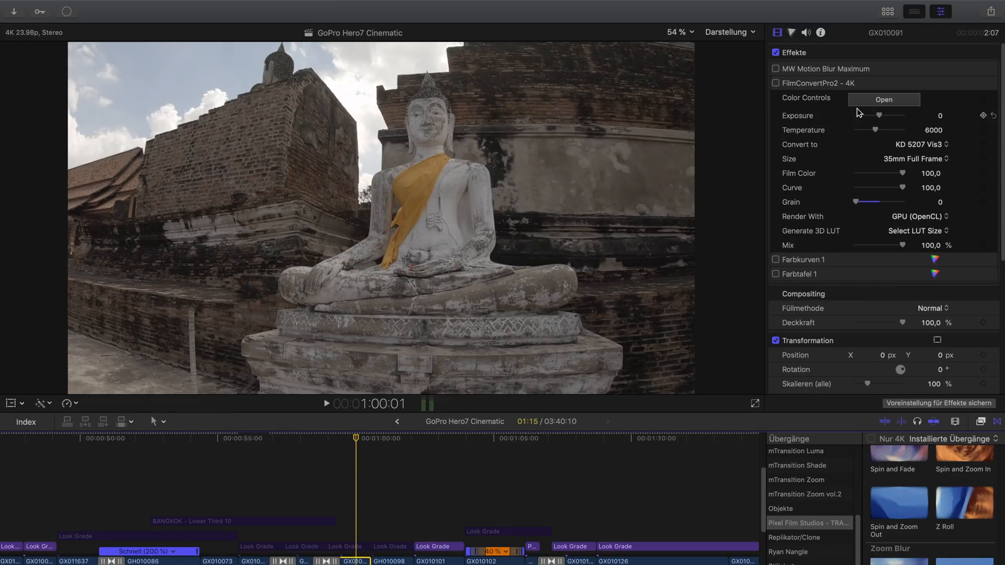
{"action": "left_click", "coordinate": [776, 69]}
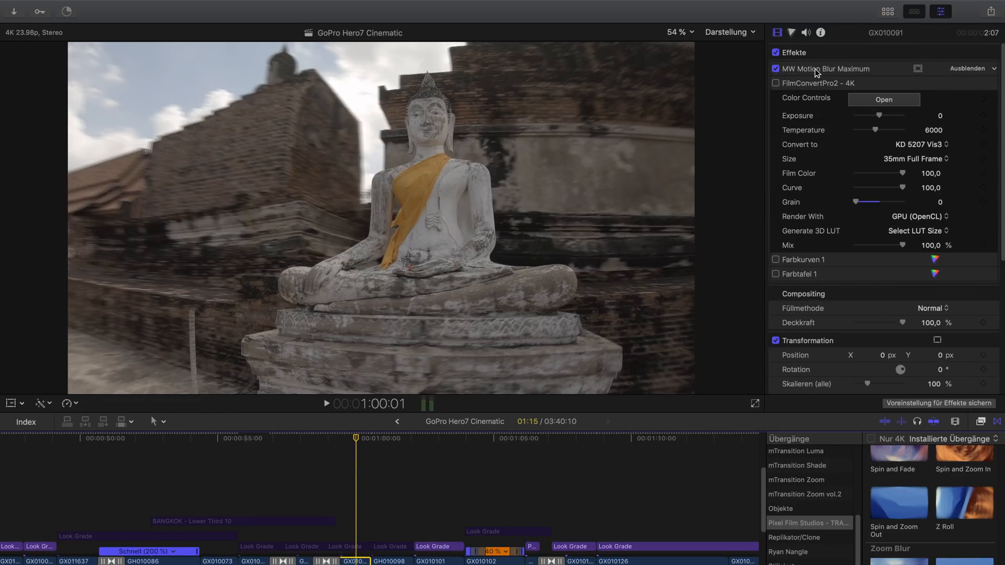
Step back and forth through single frames of GX010091 up to 1:00:05 to examine the motion blur around the statue.
{"action": "key", "text": "Right"}
{"action": "key", "text": "Right"}
{"action": "key", "text": "Right"}
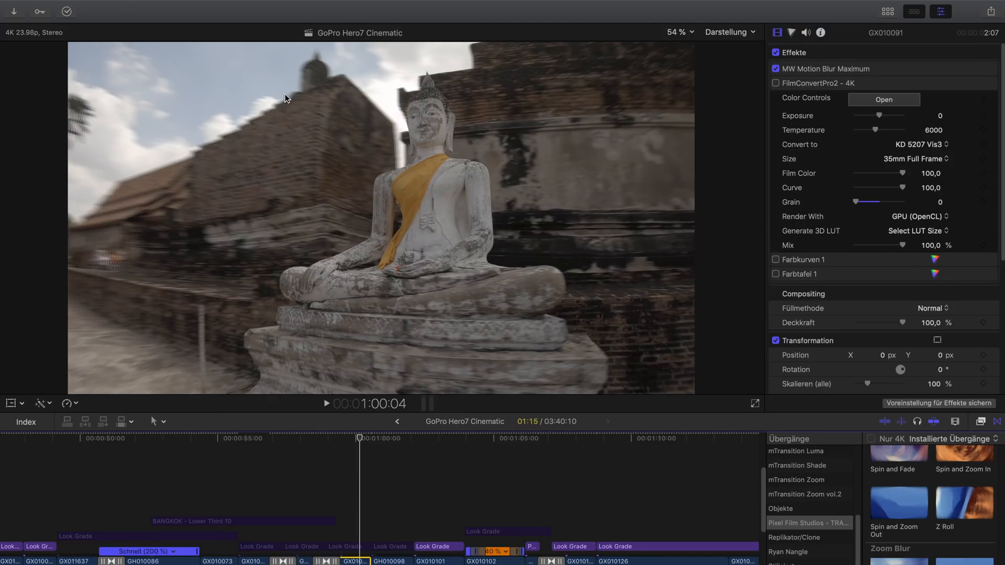
{"action": "key", "text": "Left"}
{"action": "key", "text": "Left"}
{"action": "key", "text": "Right"}
{"action": "key", "text": "Right"}
{"action": "key", "text": "Right"}
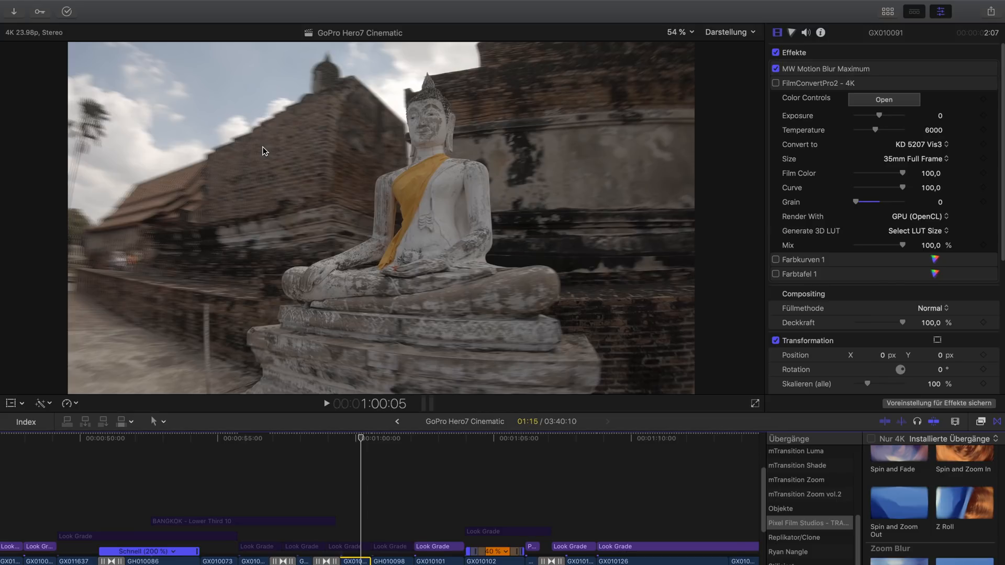
Disable MW Motion Blur Maximum on GX010091 and apply the Gerichtet blur from the Unschärfe effects instead.
{"action": "left_click", "coordinate": [775, 68]}
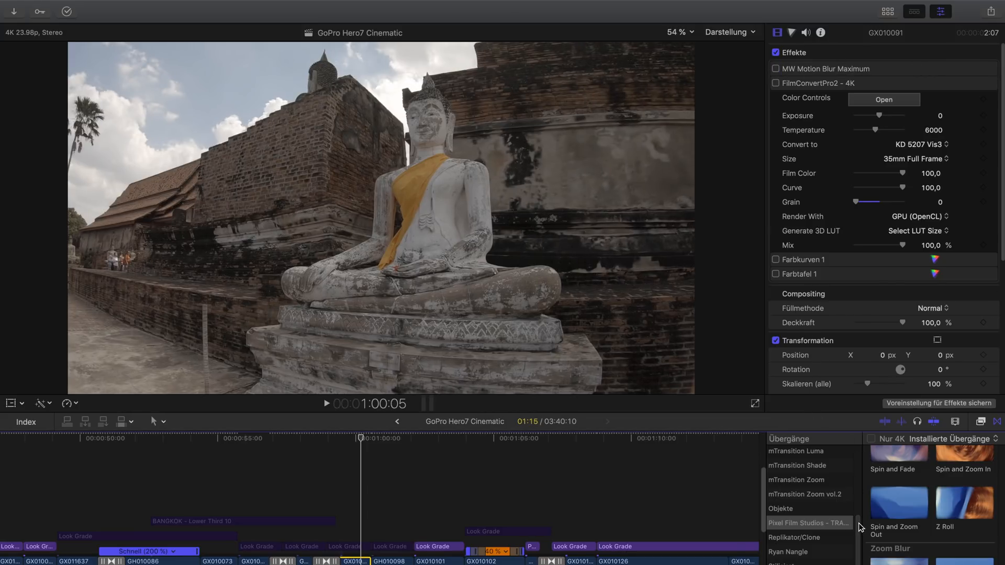
{"action": "left_click", "coordinate": [982, 422]}
{"action": "left_click_drag", "start_coordinate": [858, 495], "coordinate": [856, 560]}
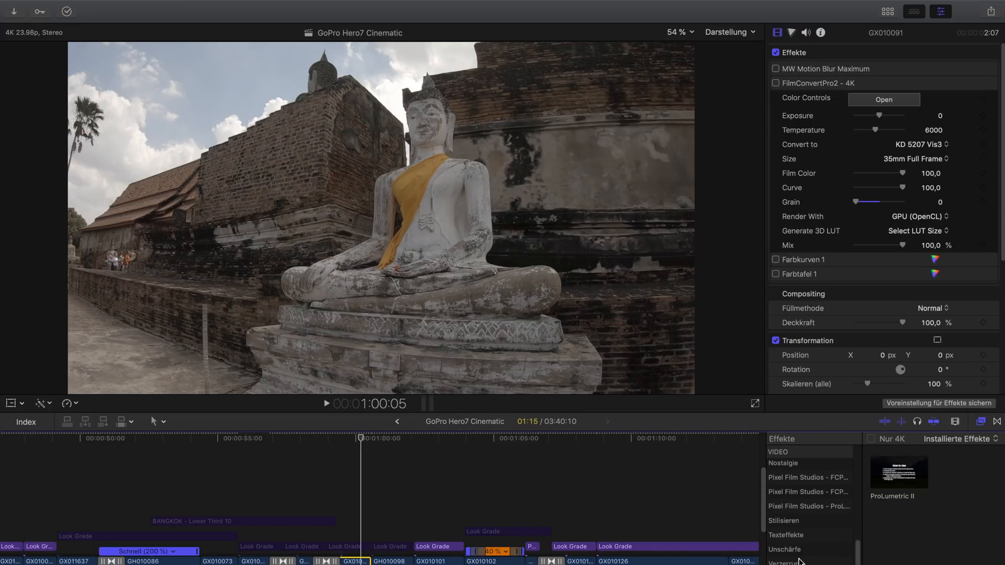
{"action": "left_click", "coordinate": [802, 550]}
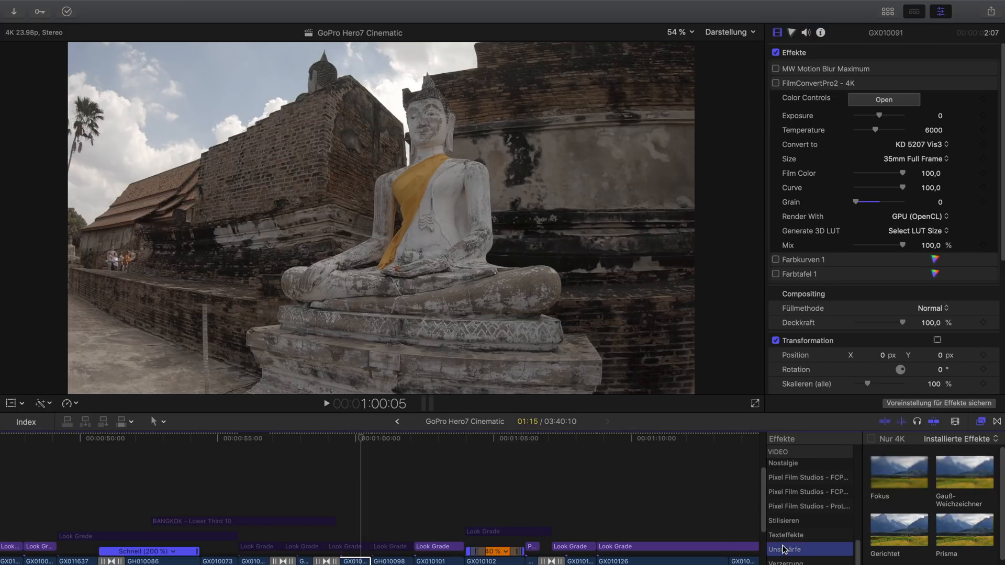
{"action": "left_click", "coordinate": [881, 534]}
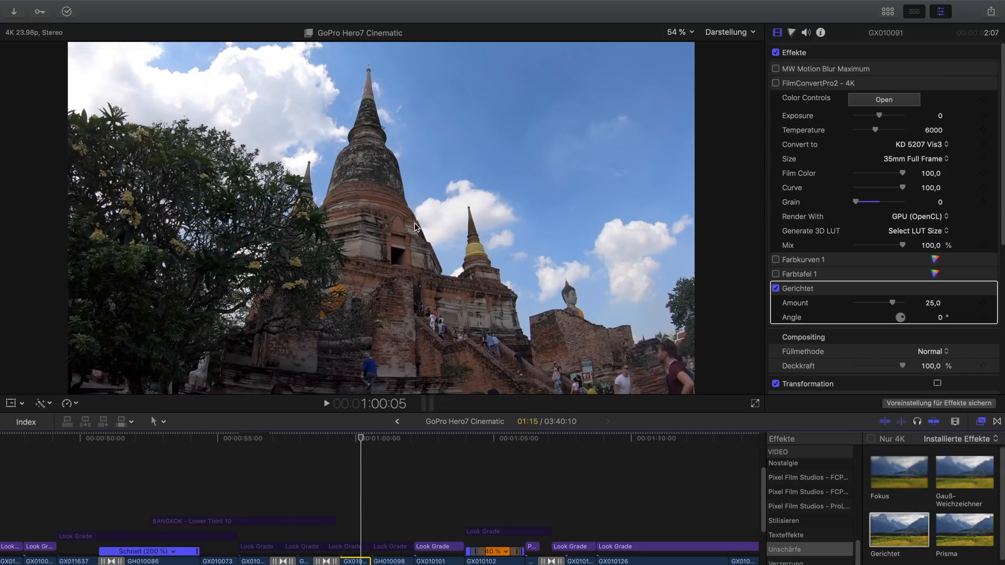
At 59:20, set the Gerichtet blur on GX010091 to amount 268,5 and angle 354,8°, and delete the effect.
{"action": "left_click", "coordinate": [355, 442]}
{"action": "left_click_drag", "start_coordinate": [356, 443], "coordinate": [352, 440]}
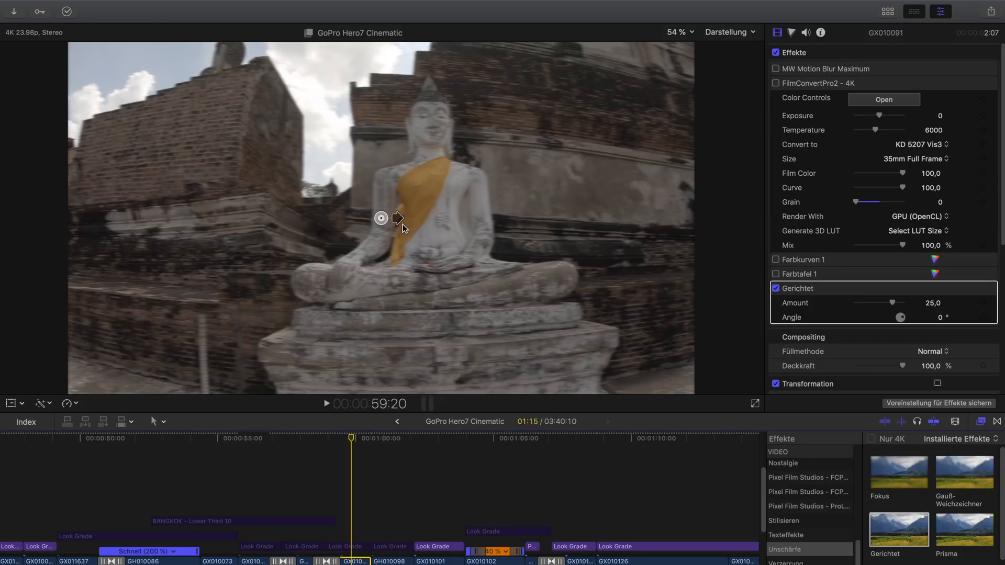
{"action": "left_click_drag", "start_coordinate": [399, 219], "coordinate": [434, 222]}
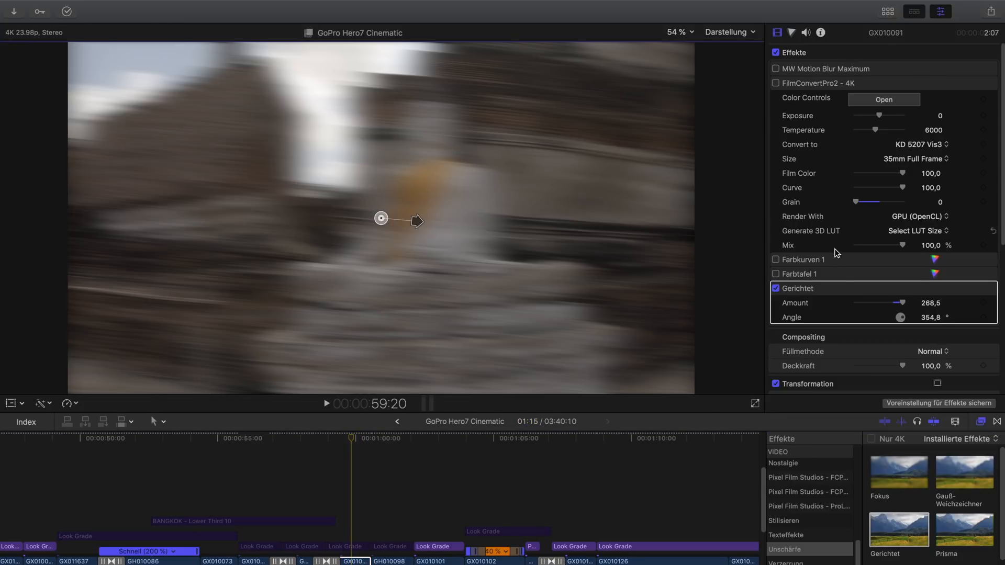
{"action": "left_click", "coordinate": [833, 288]}
{"action": "key", "text": "Delete"}
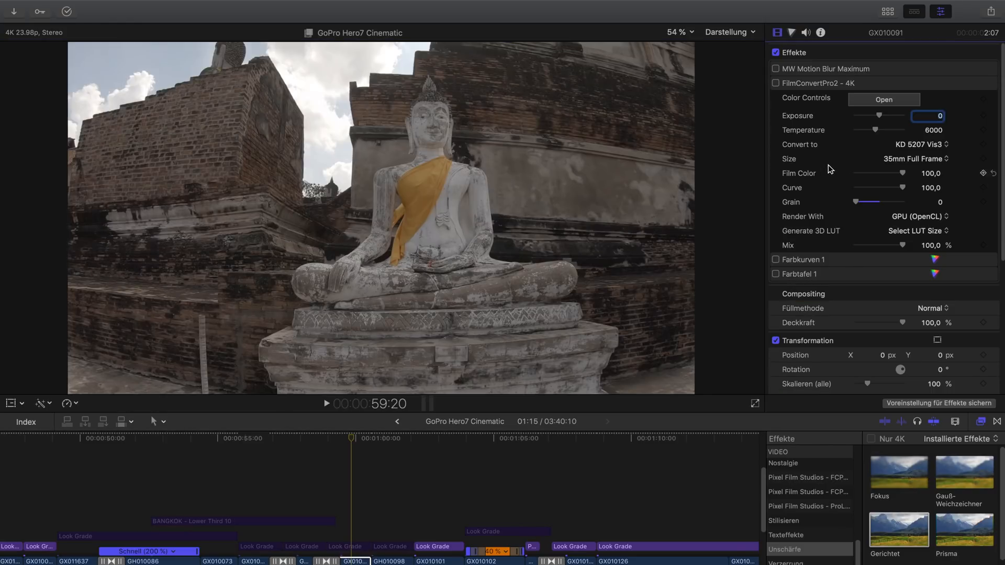
Cue 1:00:01 and compare the Buddha statue frame with MW Motion Blur Maximum switched on and off again.
{"action": "left_click", "coordinate": [356, 435]}
{"action": "left_click", "coordinate": [776, 69]}
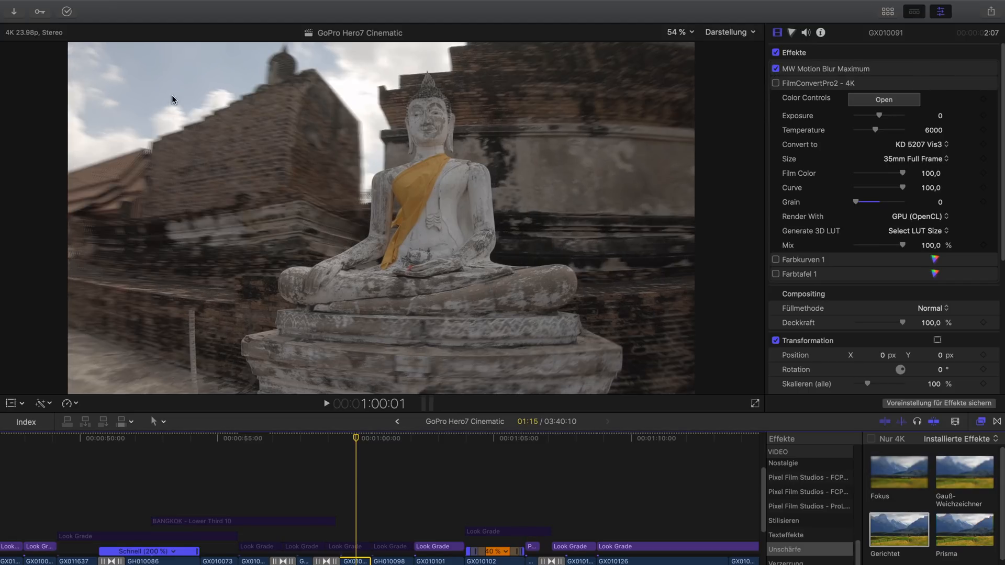
{"action": "left_click", "coordinate": [776, 68]}
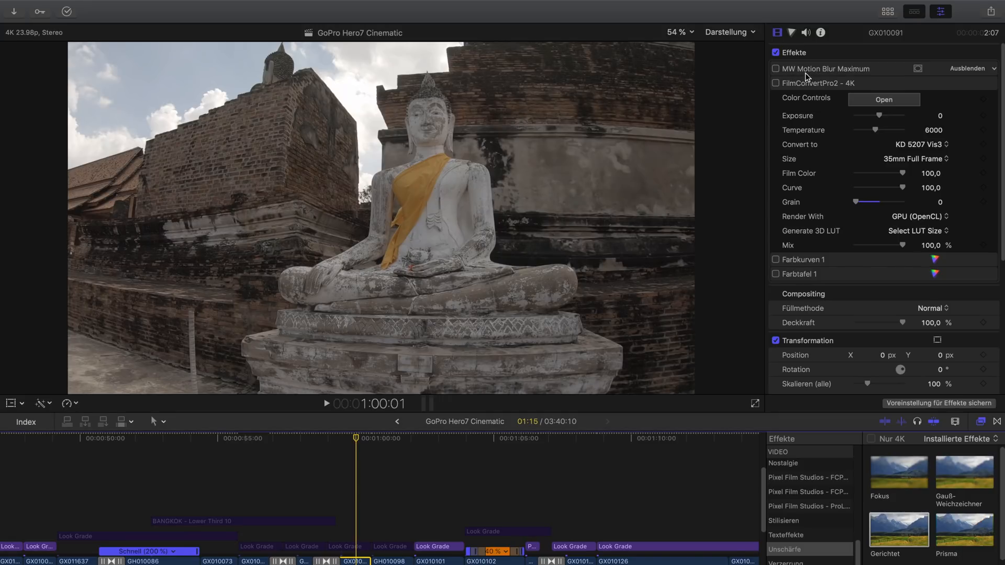
Browse the motion blur variants in the MW Motion Blur Effect category of the installed effects.
{"action": "left_click_drag", "start_coordinate": [861, 539], "coordinate": [863, 528]}
{"action": "left_click", "coordinate": [778, 529]}
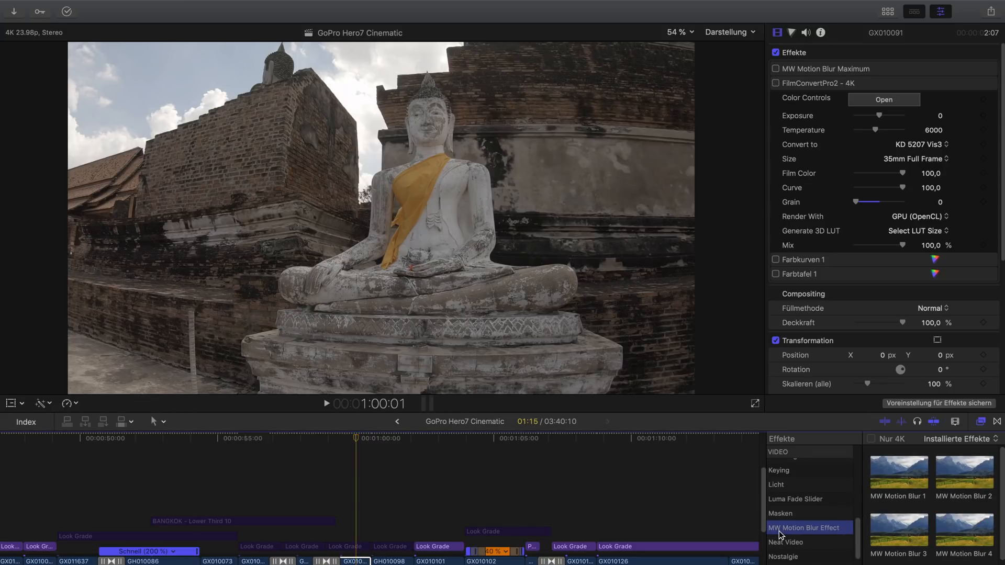
{"action": "scroll", "coordinate": [950, 519], "scroll_direction": "down", "scroll_amount": 2}
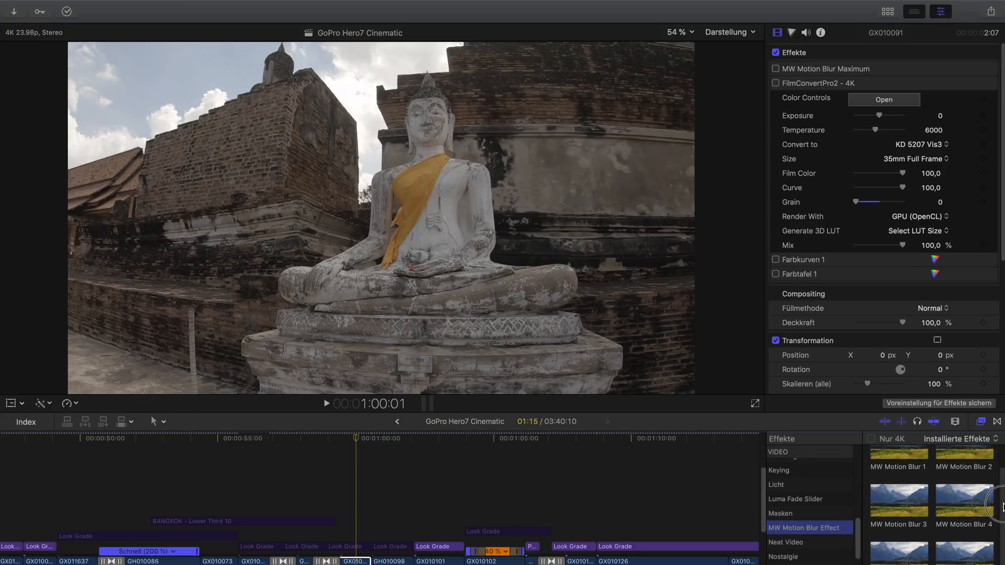
{"action": "scroll", "coordinate": [949, 521], "scroll_direction": "down", "scroll_amount": 2}
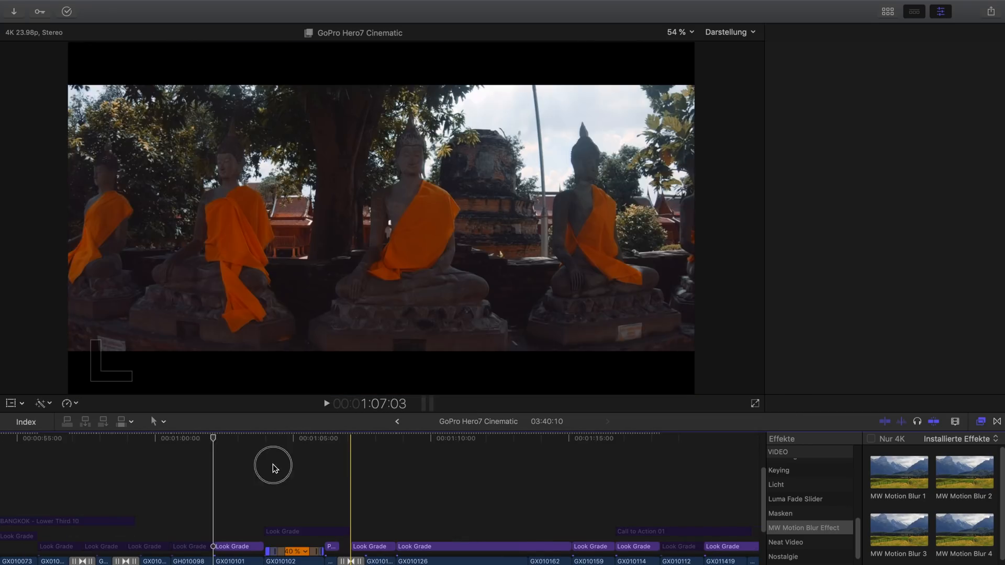
Scrub back and forth through the group shot GX010102 between 1:04:21 and 1:05:02 to examine its 40 % slow motion.
{"action": "left_click", "coordinate": [272, 464]}
{"action": "left_click_drag", "start_coordinate": [275, 437], "coordinate": [303, 446]}
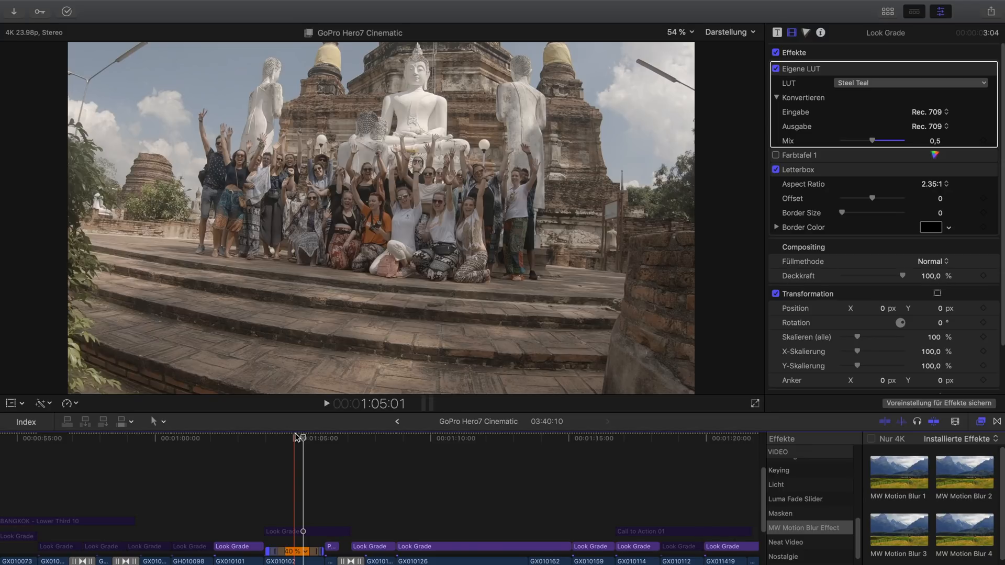
{"action": "left_click", "coordinate": [292, 450]}
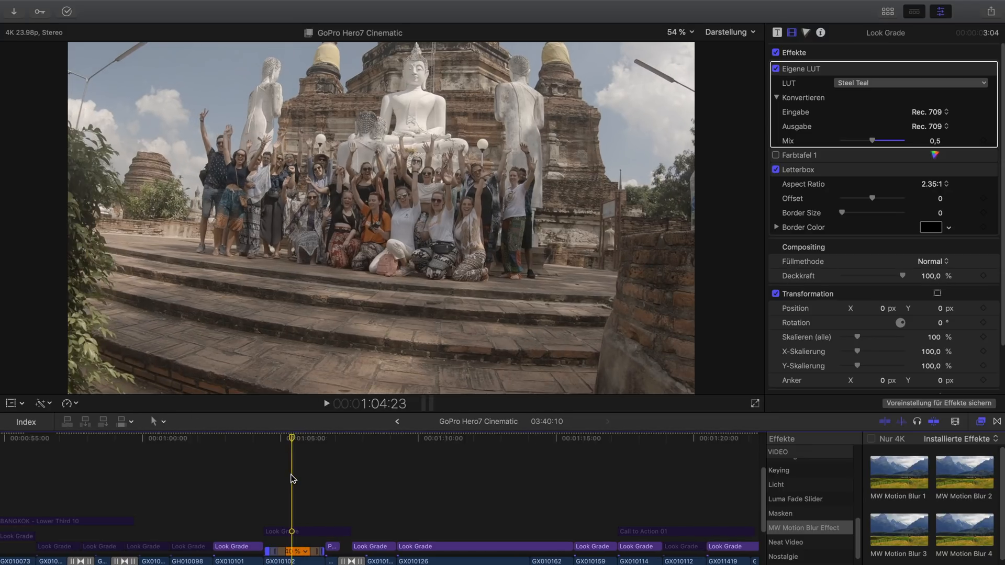
{"action": "key", "text": "super+equal"}
{"action": "left_click", "coordinate": [281, 440]}
{"action": "mouse_move", "coordinate": [281, 439]}
{"action": "left_mouse_down"}
{"action": "mouse_move", "coordinate": [272, 440]}
{"action": "mouse_move", "coordinate": [299, 445]}
{"action": "left_mouse_up"}
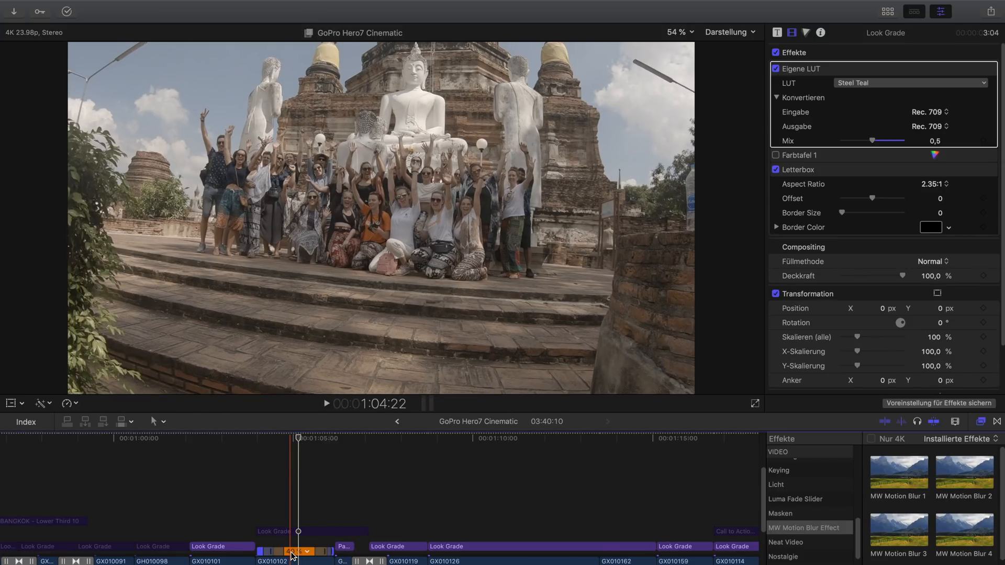
{"action": "left_click", "coordinate": [291, 438]}
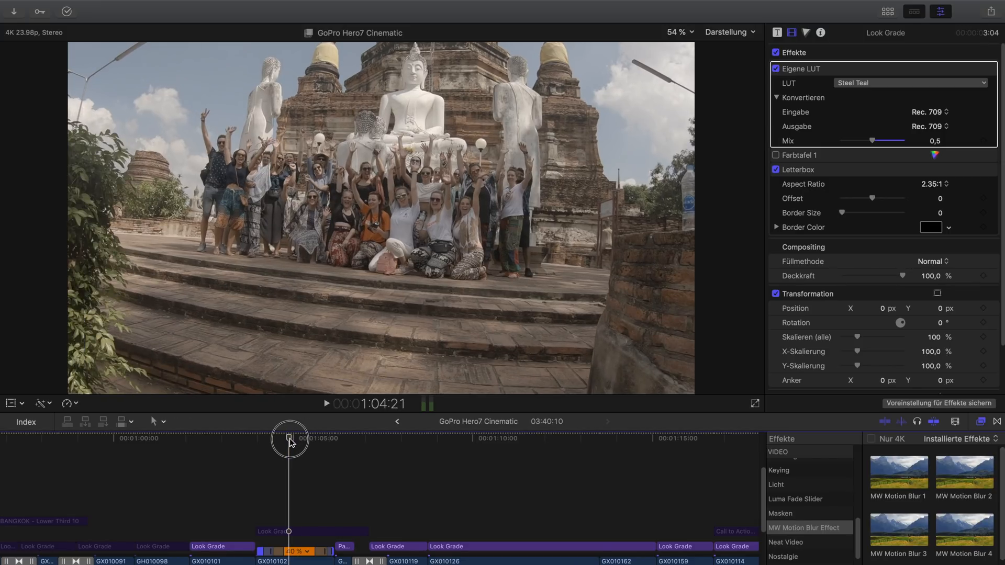
{"action": "left_click_drag", "start_coordinate": [290, 438], "coordinate": [313, 482]}
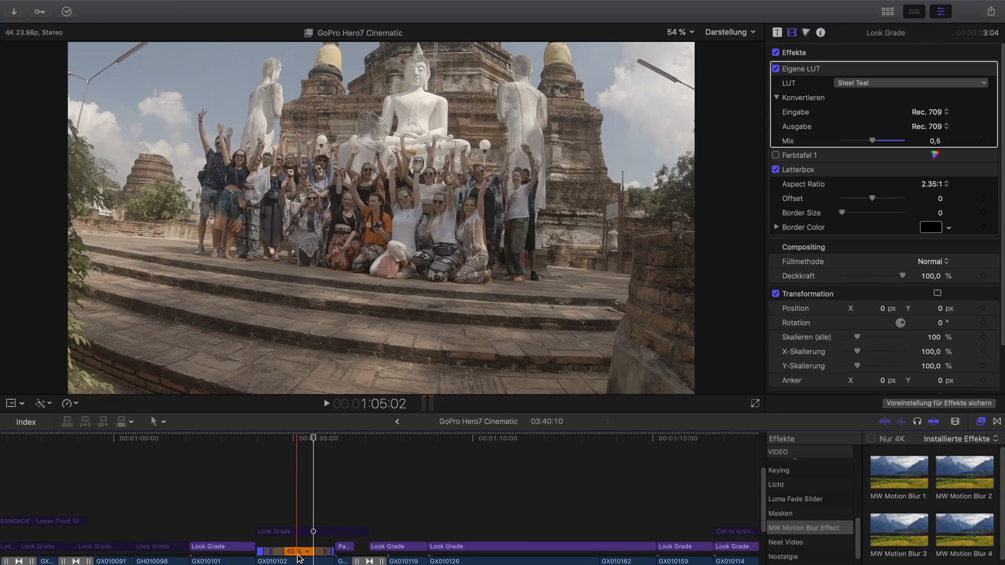
Play the slow-motion part of GX010102 and scrub from 1:05:09 back to 1:04:22 to replay it.
{"action": "key", "text": "space"}
{"action": "left_click_drag", "start_coordinate": [315, 442], "coordinate": [277, 444]}
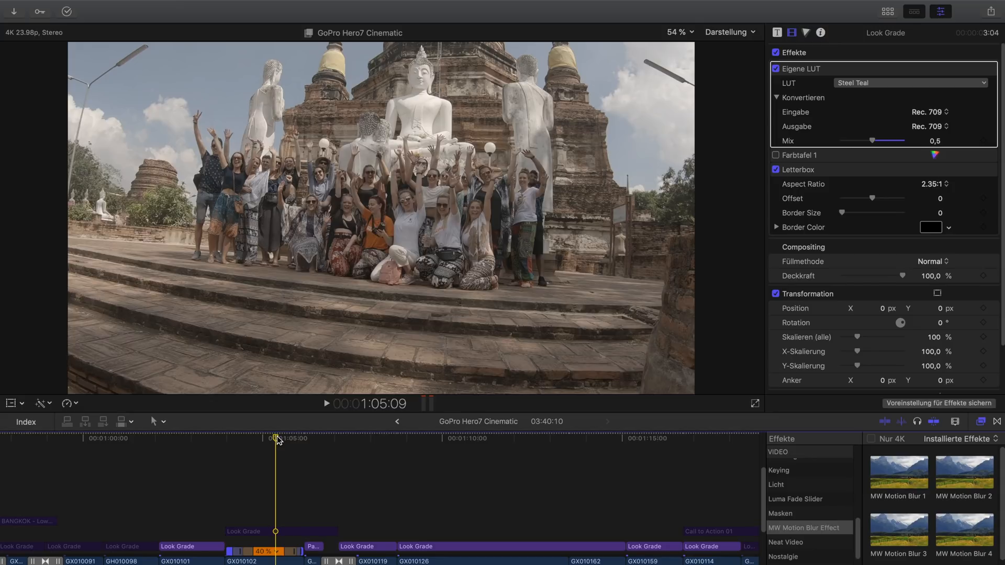
{"action": "left_click_drag", "start_coordinate": [276, 439], "coordinate": [255, 461]}
{"action": "key", "text": "space"}
Select the GX010102 clip and inspect its speed segments around the Langsam (40 %) section up close.
{"action": "left_click", "coordinate": [260, 552]}
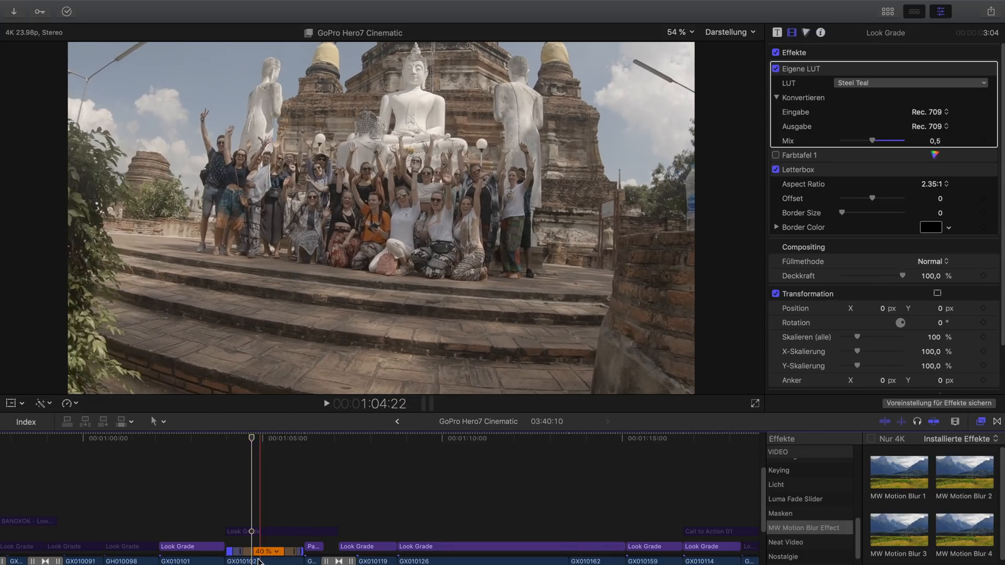
{"action": "left_click", "coordinate": [253, 439]}
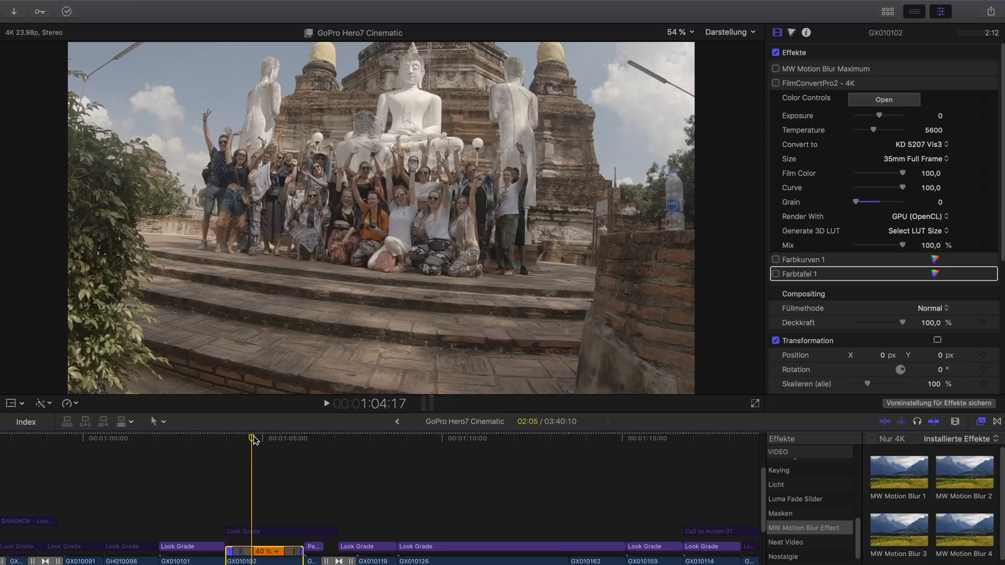
{"action": "left_click", "coordinate": [246, 439]}
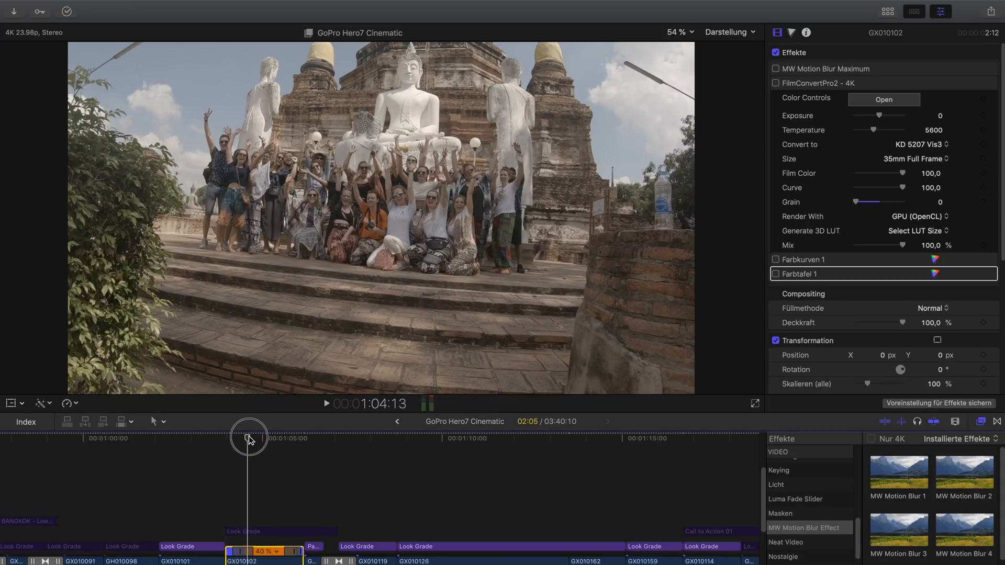
{"action": "key", "text": "s"}
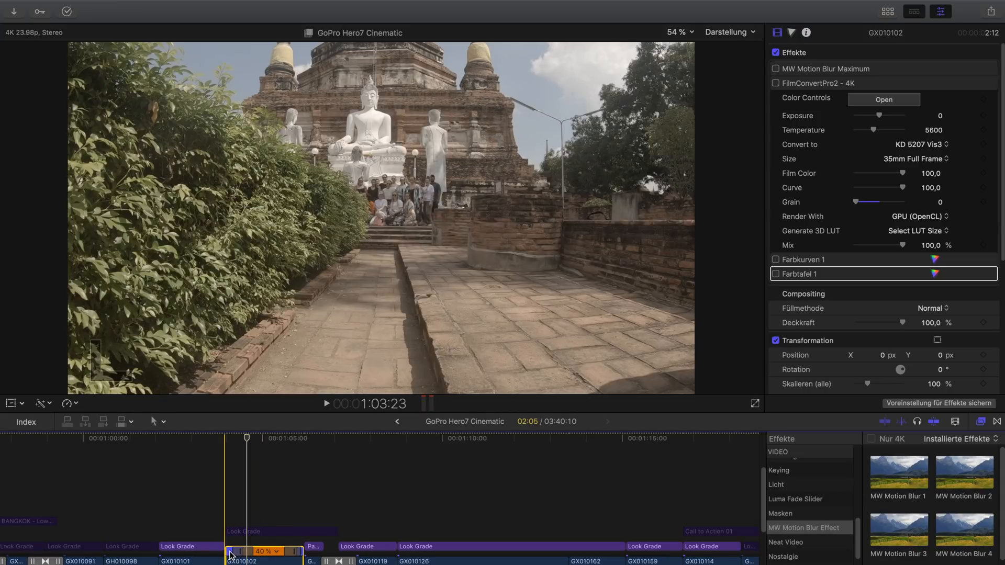
{"action": "key", "text": "super+equal"}
{"action": "key", "text": "super+minus"}
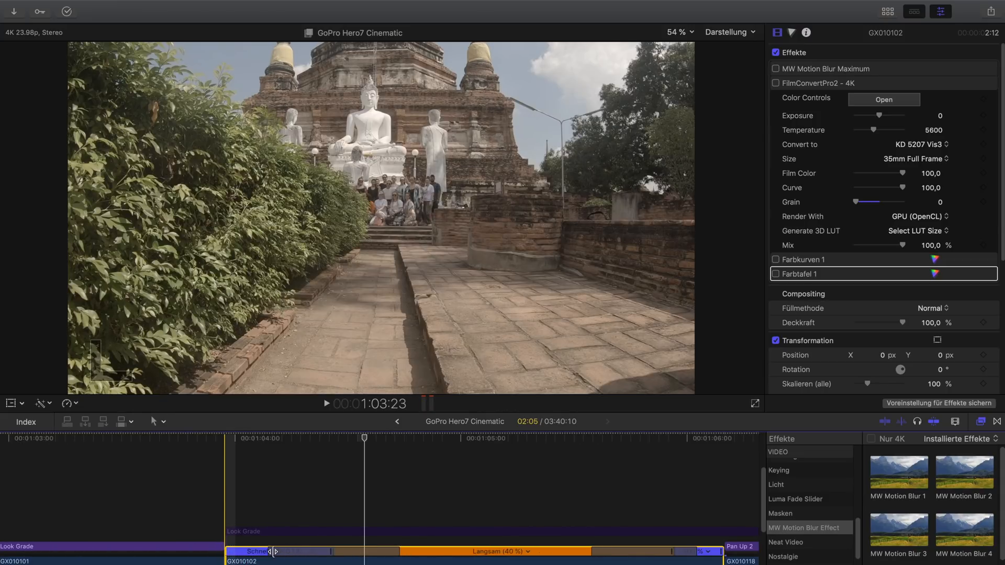
{"action": "scroll", "coordinate": [280, 555], "scroll_direction": "right", "scroll_amount": 5}
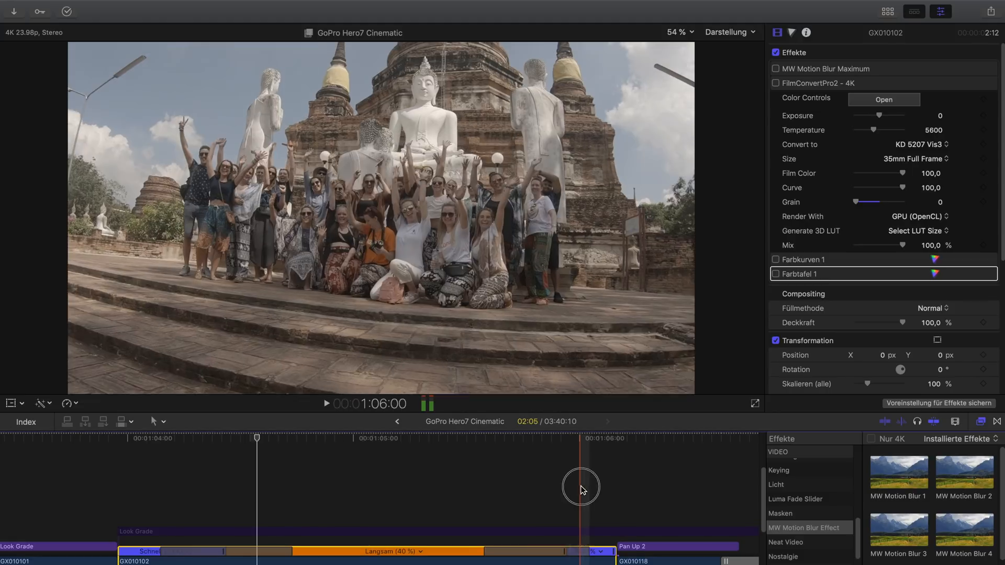
Cue 1:03:23 at the start of GX010102 and play through its speed ramp to the segments after the slow motion.
{"action": "left_click", "coordinate": [580, 485]}
{"action": "left_click_drag", "start_coordinate": [581, 442], "coordinate": [121, 468]}
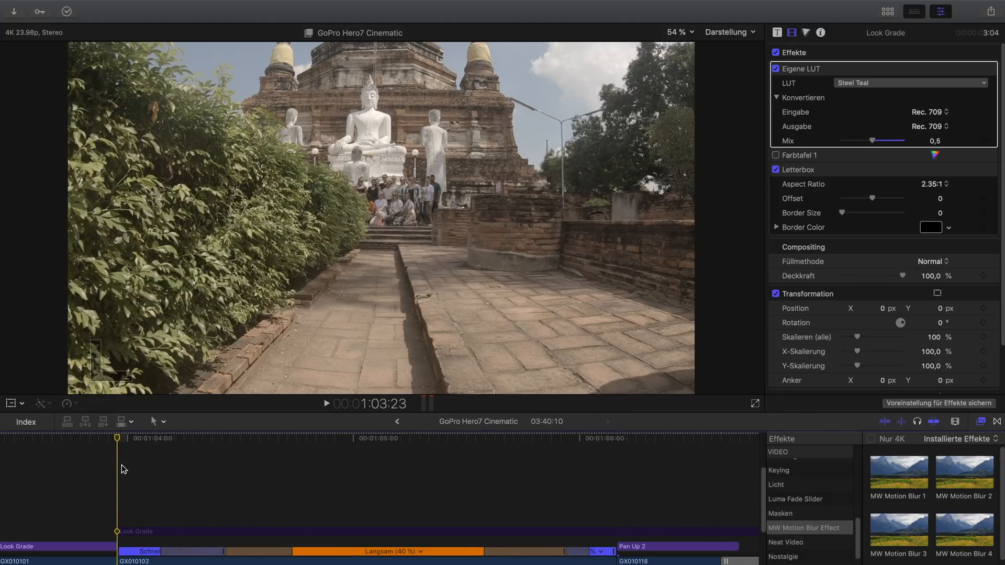
{"action": "key", "text": "space"}
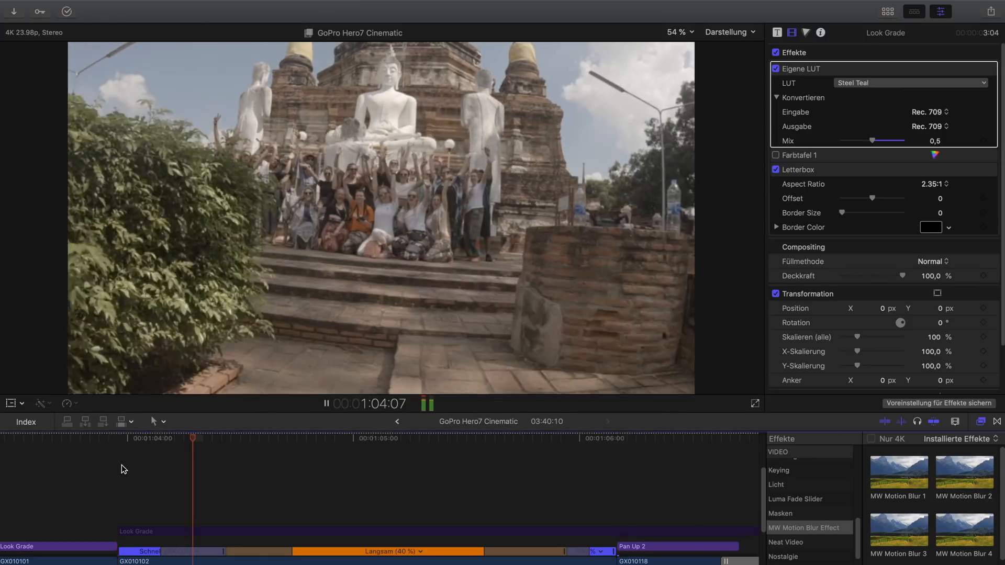
{"action": "left_click_drag", "start_coordinate": [301, 454], "coordinate": [335, 460]}
{"action": "scroll", "coordinate": [338, 466], "scroll_direction": "right", "scroll_amount": 5}
{"action": "left_click_drag", "start_coordinate": [286, 438], "coordinate": [414, 442]}
{"action": "key", "text": "space"}
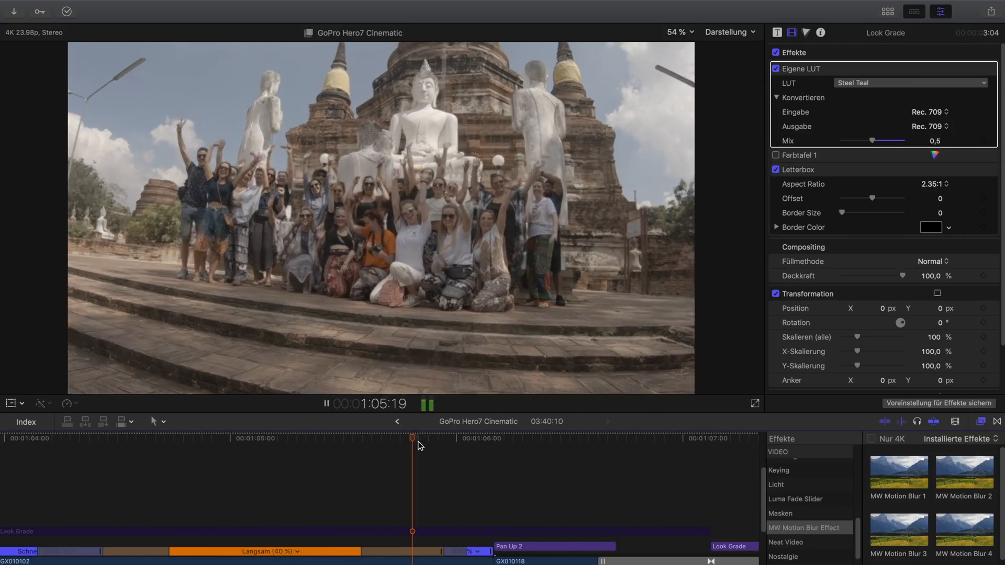
Scrub GX010102 back to its fast opening segment, examine its fast closing segment near 1:06:00, and select the clip.
{"action": "left_click_drag", "start_coordinate": [516, 448], "coordinate": [466, 454]}
{"action": "key", "text": "j"}
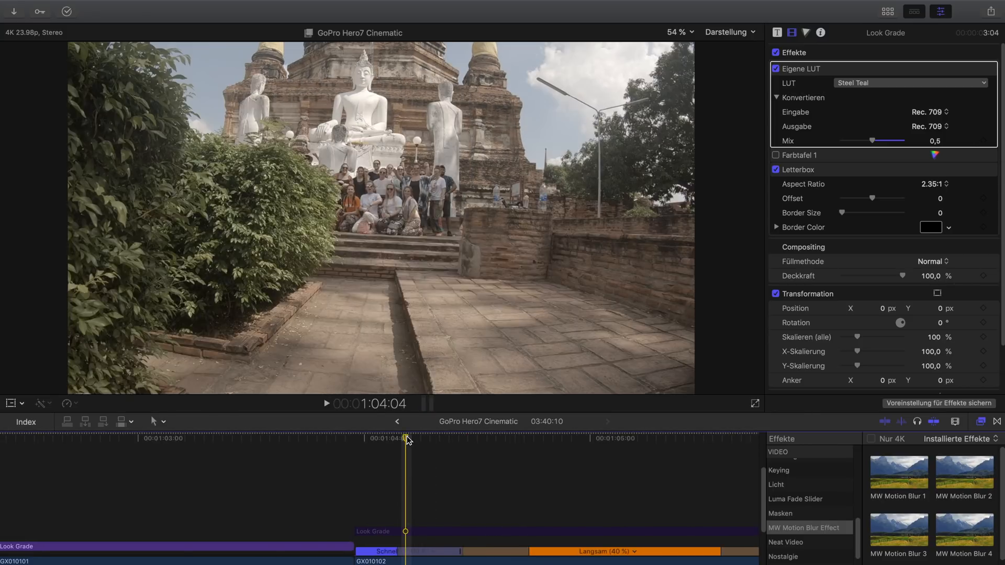
{"action": "left_click_drag", "start_coordinate": [410, 439], "coordinate": [366, 447]}
{"action": "scroll", "coordinate": [418, 494], "scroll_direction": "right", "scroll_amount": 10}
{"action": "mouse_move", "coordinate": [394, 446]}
{"action": "left_mouse_down"}
{"action": "mouse_move", "coordinate": [440, 443]}
{"action": "mouse_move", "coordinate": [407, 437]}
{"action": "mouse_move", "coordinate": [352, 454]}
{"action": "mouse_move", "coordinate": [344, 440]}
{"action": "mouse_move", "coordinate": [390, 441]}
{"action": "left_mouse_up"}
{"action": "left_click", "coordinate": [401, 551]}
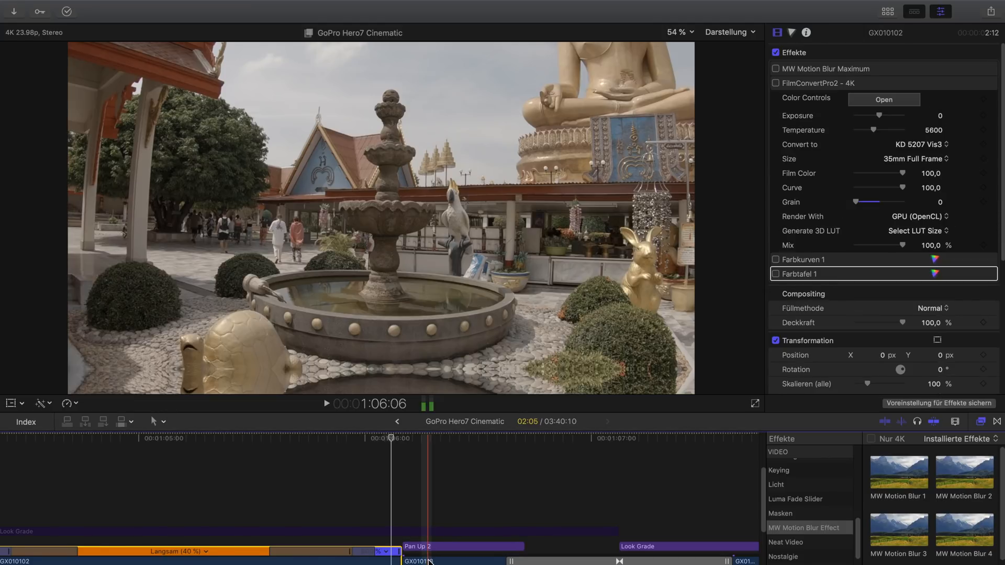
Scrub over the cut at 1:06:04 into the fountain clip GX010118 and disable its Pan Up 2 layer at 1:06:05.
{"action": "scroll", "coordinate": [340, 497], "scroll_direction": "right", "scroll_amount": 5}
{"action": "left_click_drag", "start_coordinate": [287, 441], "coordinate": [288, 471]}
{"action": "scroll", "coordinate": [289, 475], "scroll_direction": "left", "scroll_amount": 3}
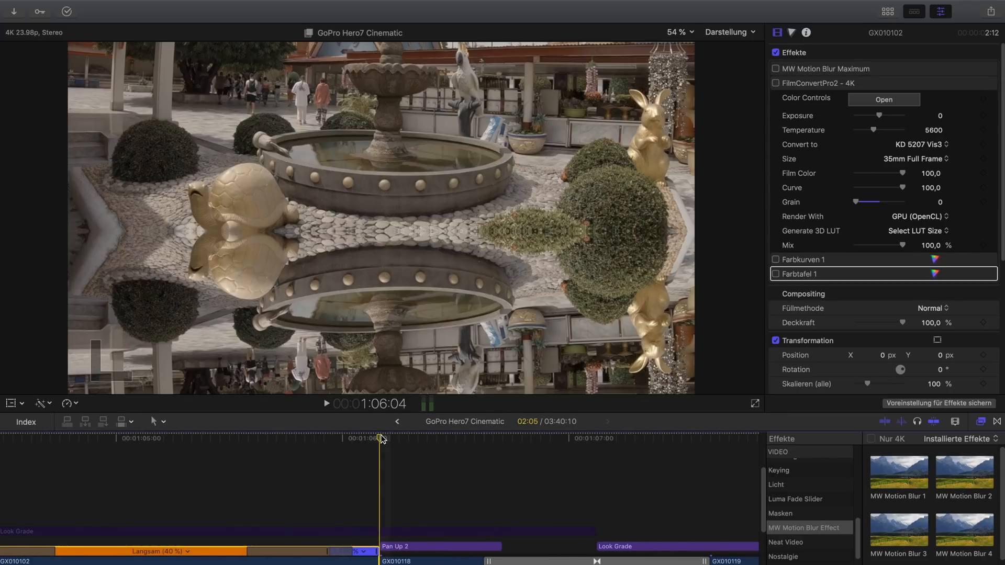
{"action": "mouse_move", "coordinate": [383, 442]}
{"action": "left_mouse_down"}
{"action": "mouse_move", "coordinate": [343, 440]}
{"action": "mouse_move", "coordinate": [456, 440]}
{"action": "mouse_move", "coordinate": [291, 440]}
{"action": "mouse_move", "coordinate": [462, 442]}
{"action": "mouse_move", "coordinate": [370, 443]}
{"action": "mouse_move", "coordinate": [394, 438]}
{"action": "left_mouse_up"}
{"action": "key", "text": "c"}
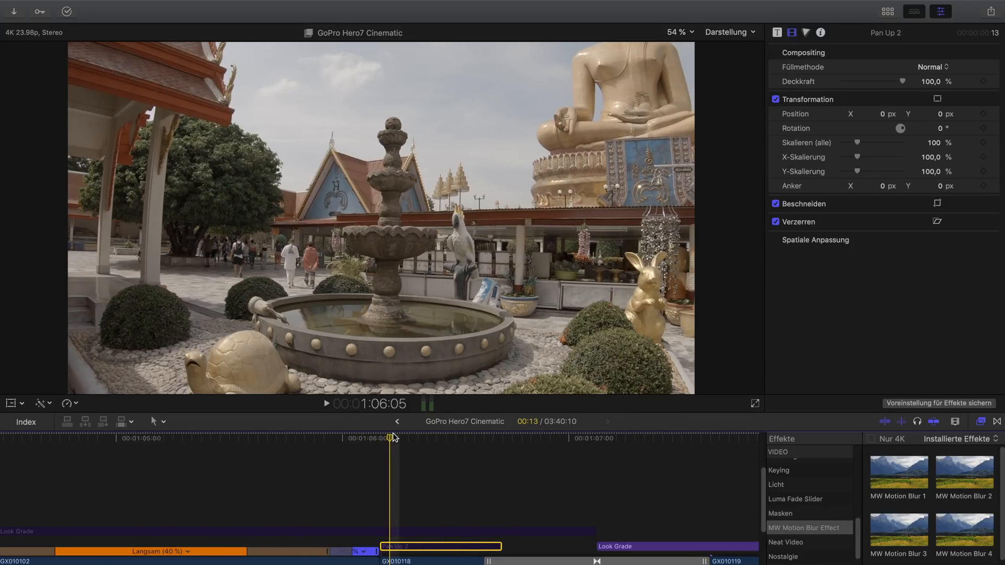
Scrub across the cut from GX010102 to GX010118 up to 1:06:06 to examine it without the Pan Up 2 transition.
{"action": "left_click", "coordinate": [321, 461]}
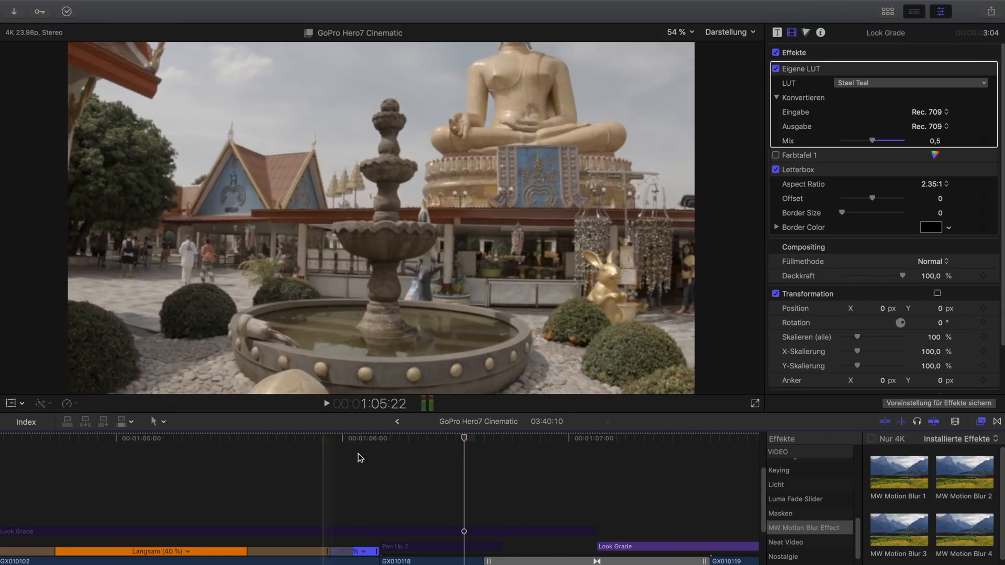
{"action": "left_click", "coordinate": [465, 437]}
{"action": "left_click_drag", "start_coordinate": [465, 437], "coordinate": [403, 437]}
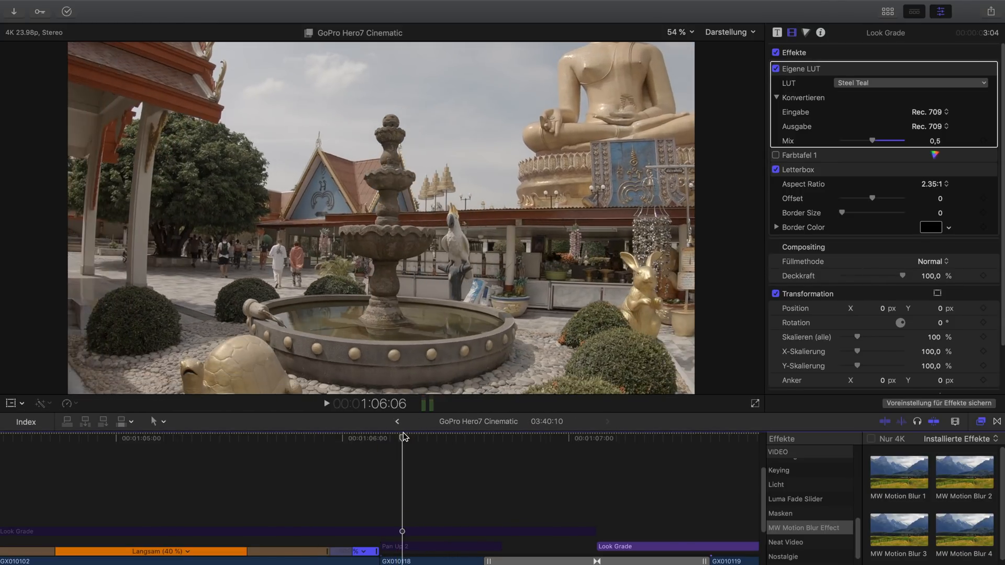
Re-enable the Pan Up 2 layer above GX010118 and cue its first frame at 1:06:04.
{"action": "left_click", "coordinate": [402, 550]}
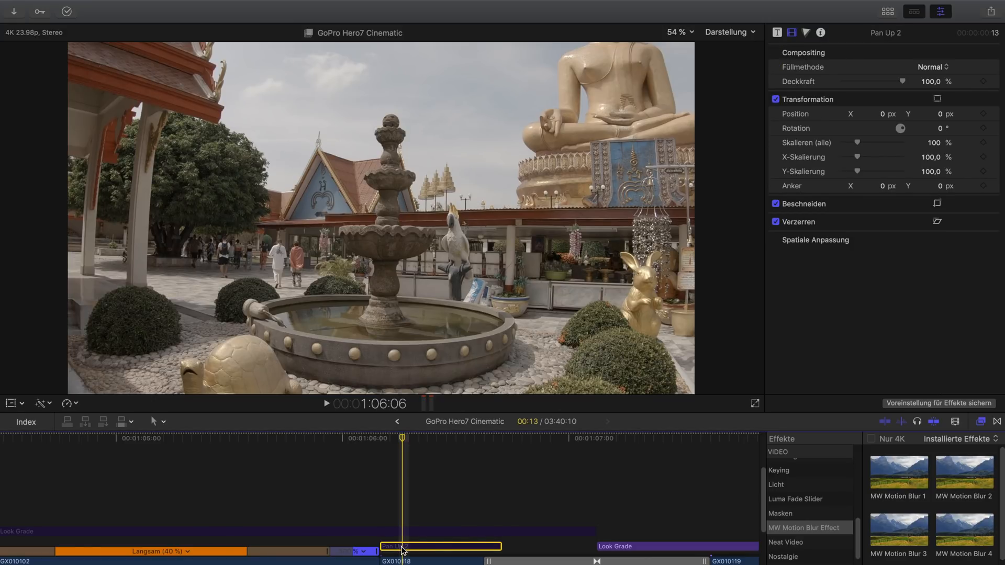
{"action": "mouse_move", "coordinate": [369, 437]}
{"action": "left_mouse_down"}
{"action": "mouse_move", "coordinate": [360, 442]}
{"action": "mouse_move", "coordinate": [473, 437]}
{"action": "mouse_move", "coordinate": [380, 437]}
{"action": "left_mouse_up"}
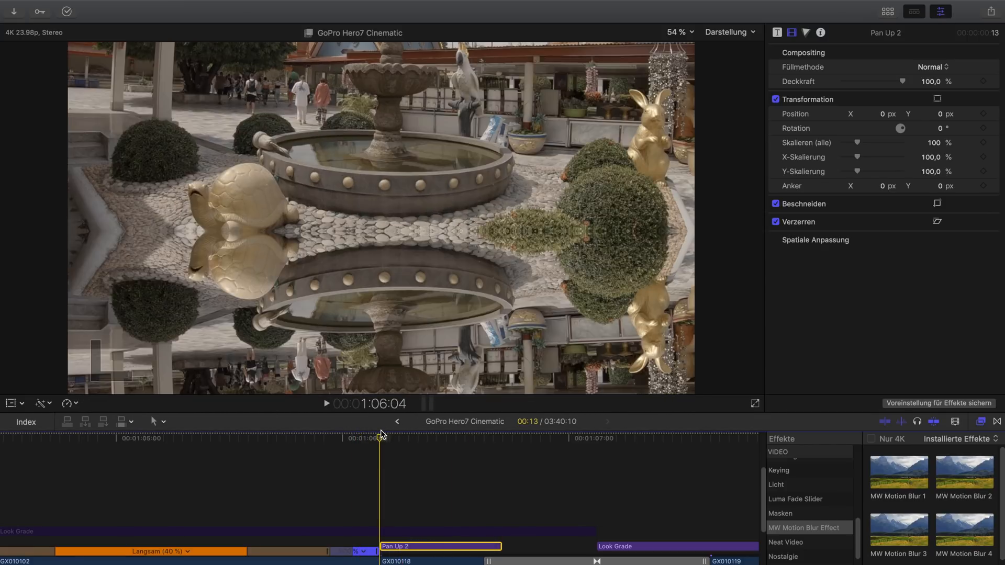
Add the Pan up 1 layer over the end of GX010091 and the Pan Up 2 layer over the start of GH010098.
{"action": "key", "text": "space"}
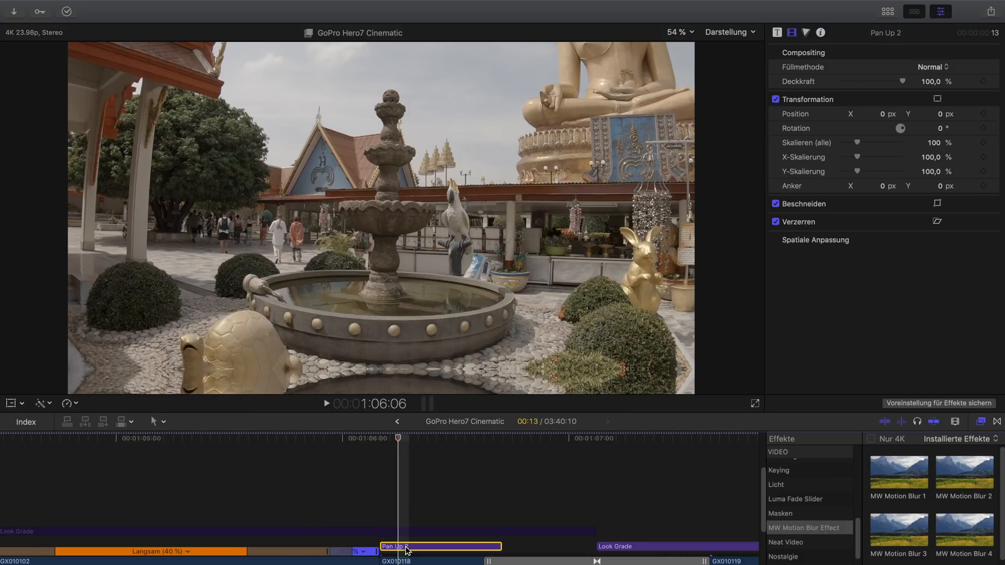
{"action": "left_click", "coordinate": [886, 12]}
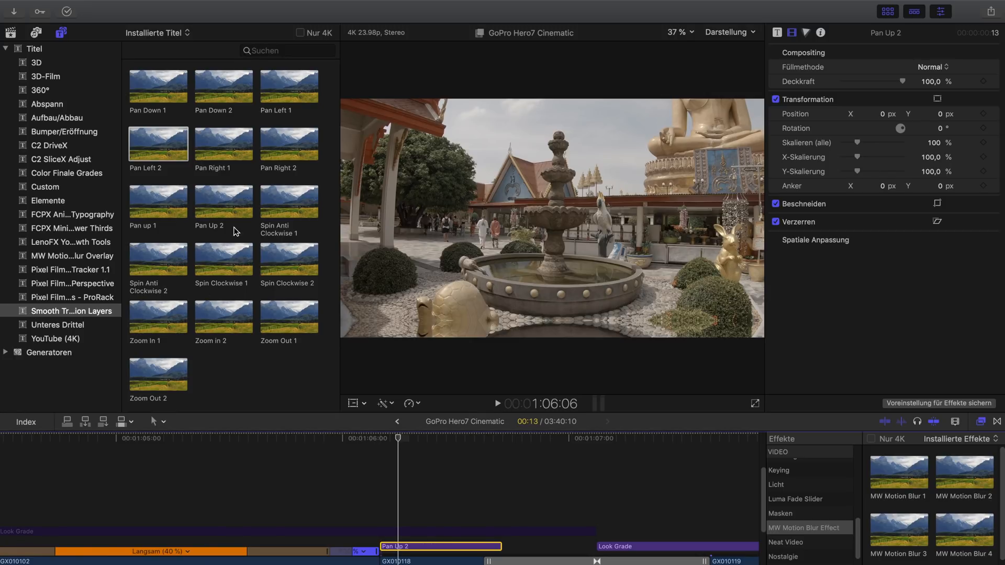
{"action": "key", "text": "j"}
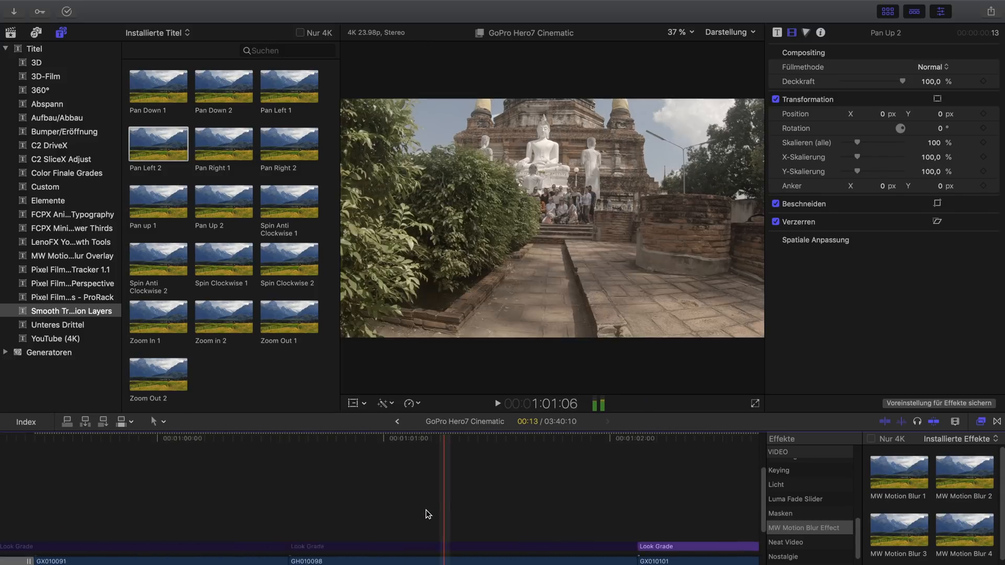
{"action": "left_click", "coordinate": [363, 458]}
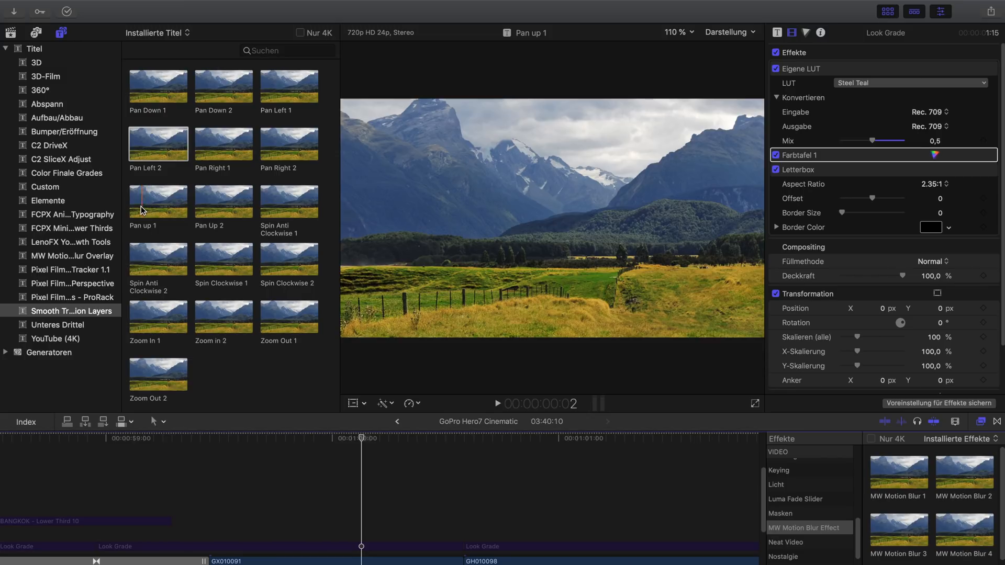
{"action": "left_click_drag", "start_coordinate": [154, 210], "coordinate": [344, 518]}
{"action": "left_click_drag", "start_coordinate": [223, 202], "coordinate": [468, 530]}
Play the cut from GX010091 to GH010098 from 1:00:04 and again from 1:00:11 to examine the Pan Up transition.
{"action": "left_click", "coordinate": [375, 484]}
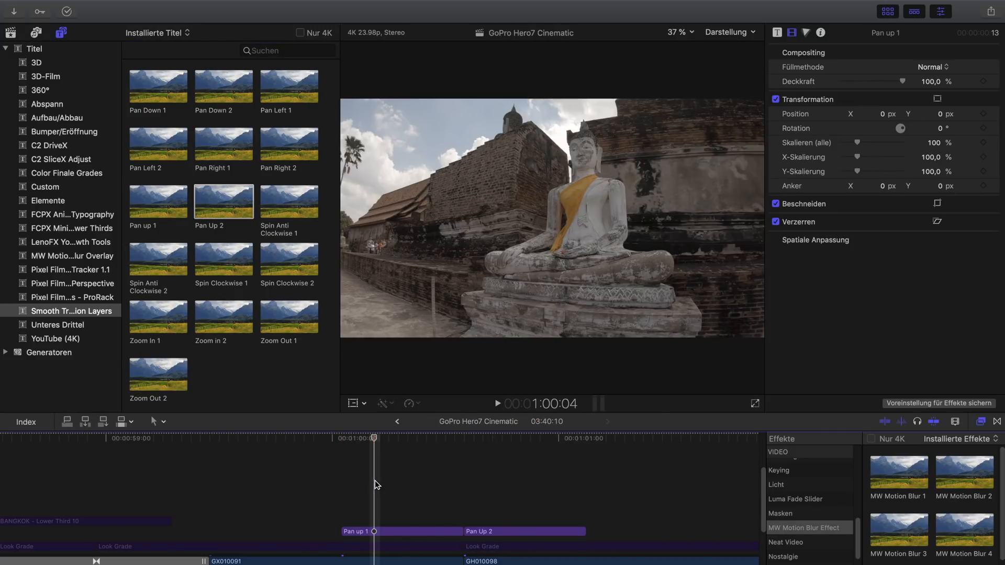
{"action": "key", "text": "space"}
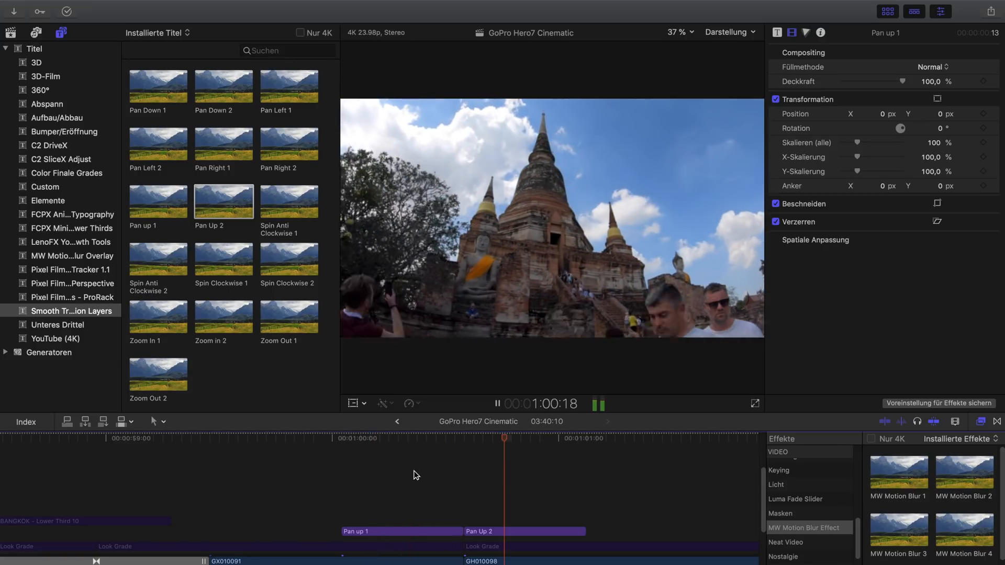
{"action": "left_click", "coordinate": [442, 437]}
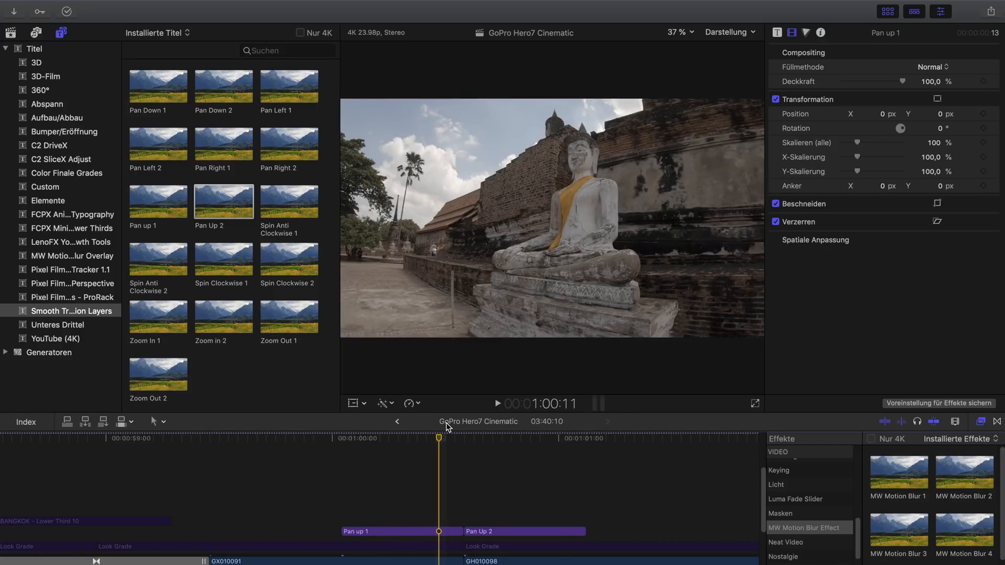
{"action": "key", "text": "space"}
Step frame by frame around the cut at 1:00:14 and select the Pan up 1 layer to examine the transition.
{"action": "key", "text": "Left"}
{"action": "key", "text": "Left"}
{"action": "key", "text": "Left"}
{"action": "key", "text": "Left"}
{"action": "key", "text": "Left"}
{"action": "key", "text": "Left"}
{"action": "key", "text": "Left"}
{"action": "key", "text": "Left"}
{"action": "key", "text": "Left"}
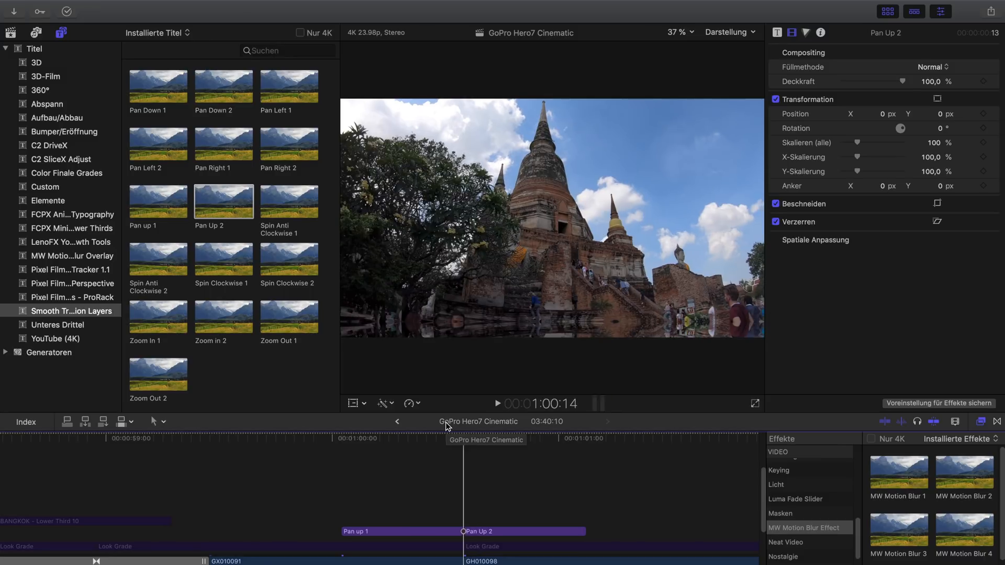
{"action": "key", "text": "Left"}
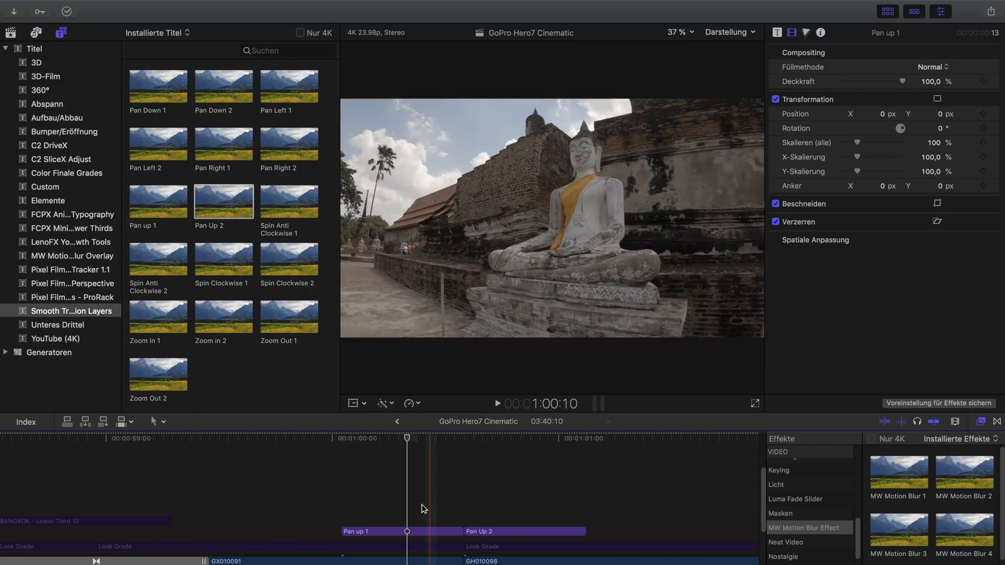
{"action": "left_click", "coordinate": [441, 531]}
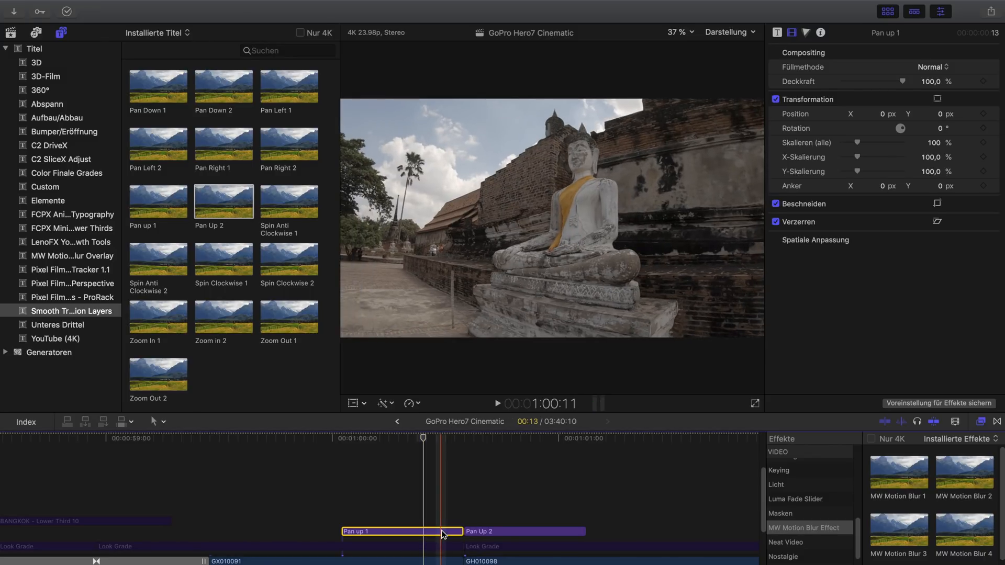
{"action": "key", "text": "space"}
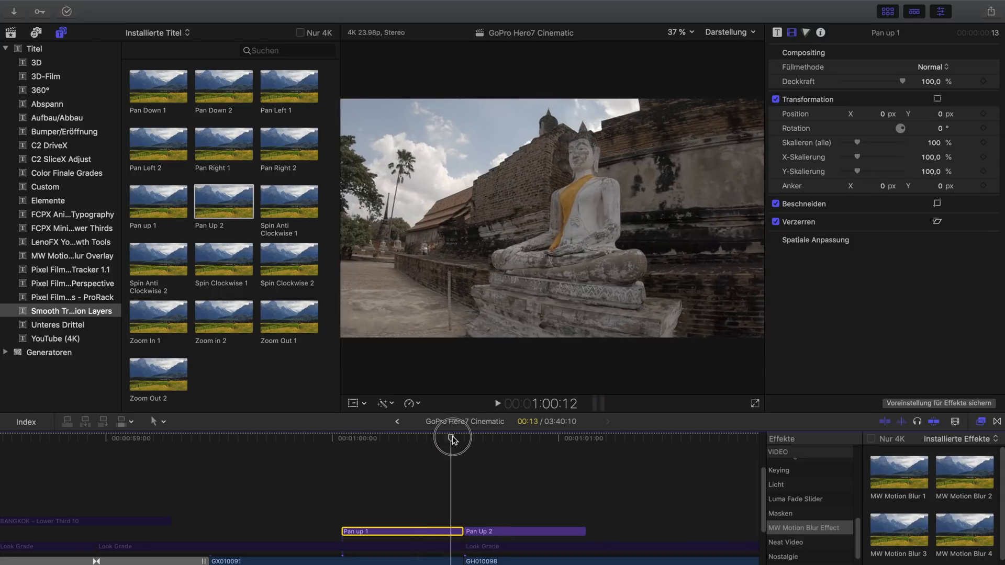
Stack the Pan Right 1 layer above Pan up 1 and the Pan Right 2 layer above Pan Up 2.
{"action": "left_click", "coordinate": [341, 438]}
{"action": "left_click_drag", "start_coordinate": [225, 149], "coordinate": [348, 490]}
{"action": "left_click_drag", "start_coordinate": [280, 144], "coordinate": [466, 514]}
Play the cut from GX010091 to GH010098 from 1:00:02 to examine the combined Pan Up and Pan Right layers.
{"action": "left_click", "coordinate": [361, 478]}
{"action": "left_click", "coordinate": [361, 478]}
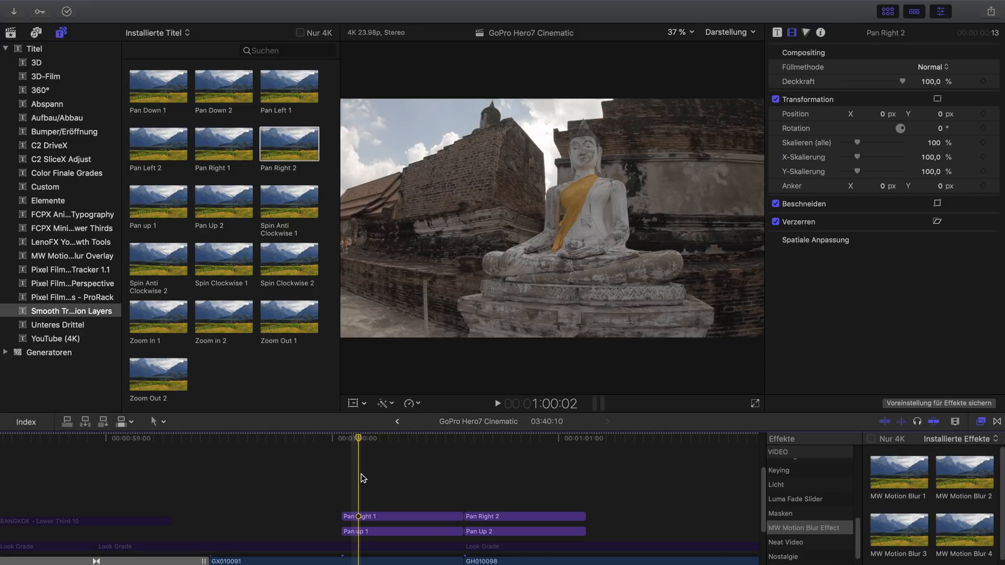
{"action": "key", "text": "space"}
{"action": "left_click", "coordinate": [419, 465]}
{"action": "key", "text": "space"}
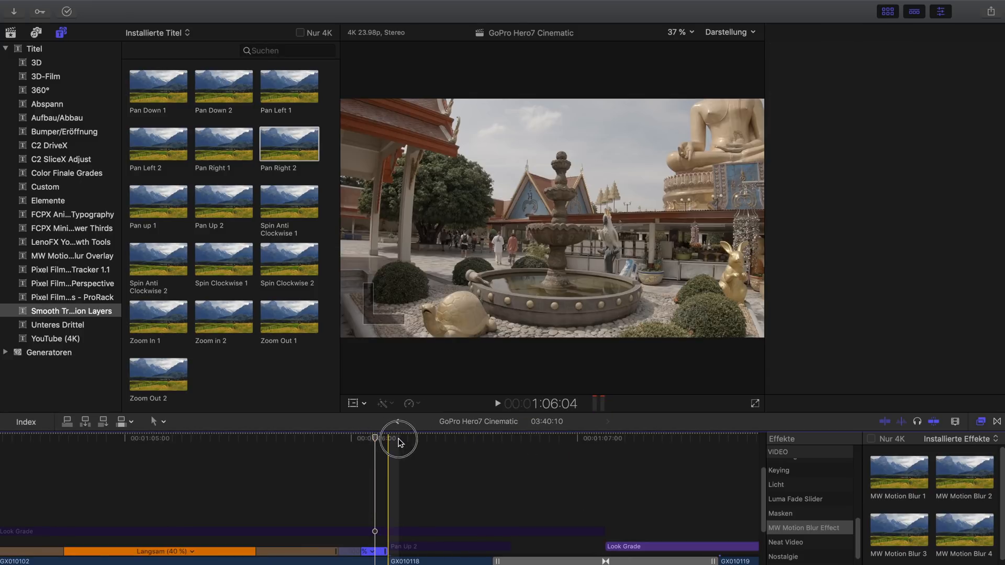
Scrub from the cut at 1:06:04 through the fountain clip and select its Pan Up 2 layer to examine the movement.
{"action": "mouse_move", "coordinate": [399, 442]}
{"action": "left_mouse_down"}
{"action": "mouse_move", "coordinate": [422, 441]}
{"action": "mouse_move", "coordinate": [348, 449]}
{"action": "mouse_move", "coordinate": [370, 459]}
{"action": "mouse_move", "coordinate": [418, 454]}
{"action": "mouse_move", "coordinate": [400, 449]}
{"action": "mouse_move", "coordinate": [377, 460]}
{"action": "mouse_move", "coordinate": [377, 518]}
{"action": "mouse_move", "coordinate": [373, 441]}
{"action": "mouse_move", "coordinate": [332, 426]}
{"action": "mouse_move", "coordinate": [407, 437]}
{"action": "left_mouse_up"}
{"action": "left_click", "coordinate": [425, 548]}
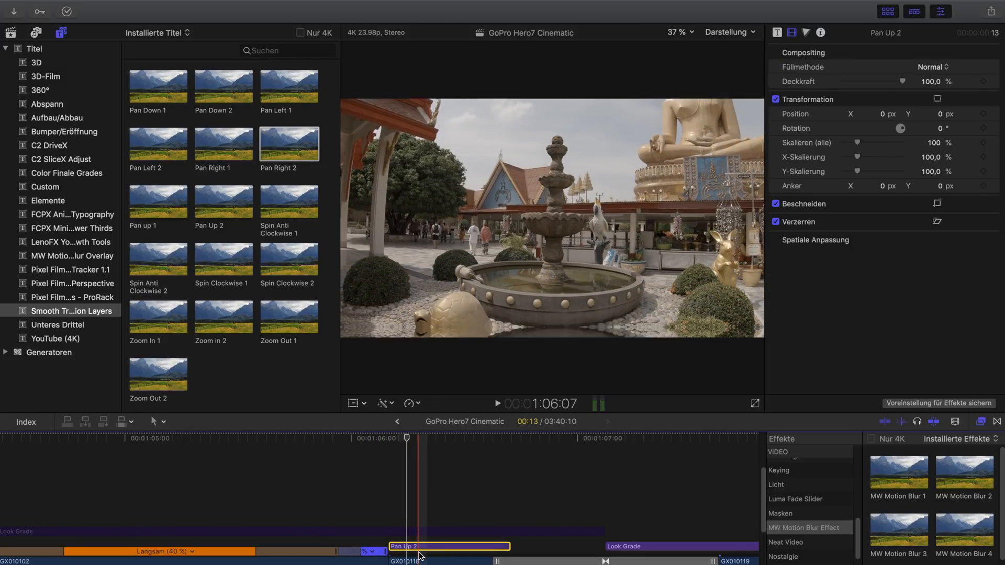
{"action": "left_click_drag", "start_coordinate": [407, 438], "coordinate": [441, 438]}
{"action": "scroll", "coordinate": [439, 523], "scroll_direction": "right", "scroll_amount": 5}
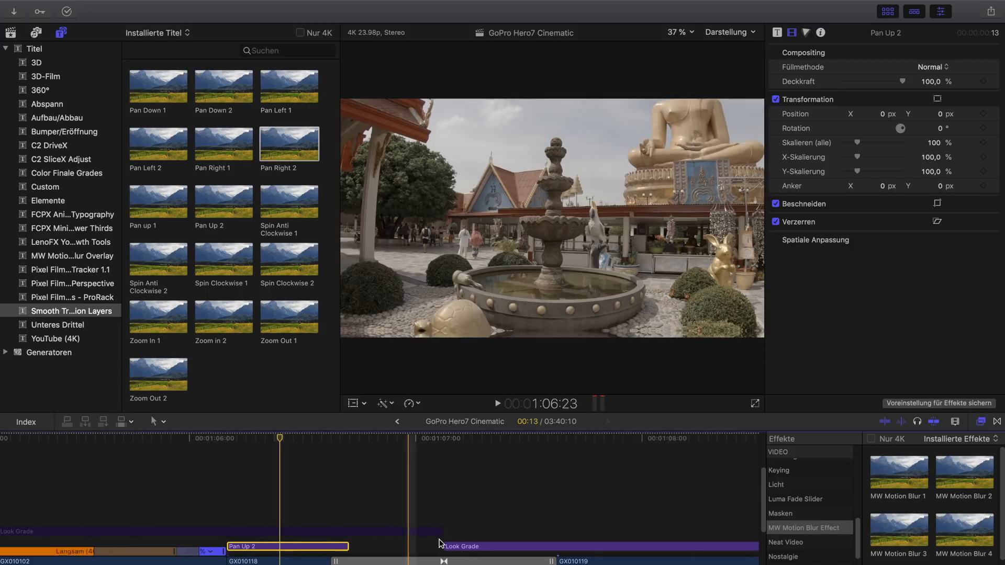
Disable Farbtafel 1, Farbkurven 1, FilmConvertPro2 - 4K and MW Motion Blur Maximum on the fountain clip GX010118.
{"action": "left_click", "coordinate": [250, 560]}
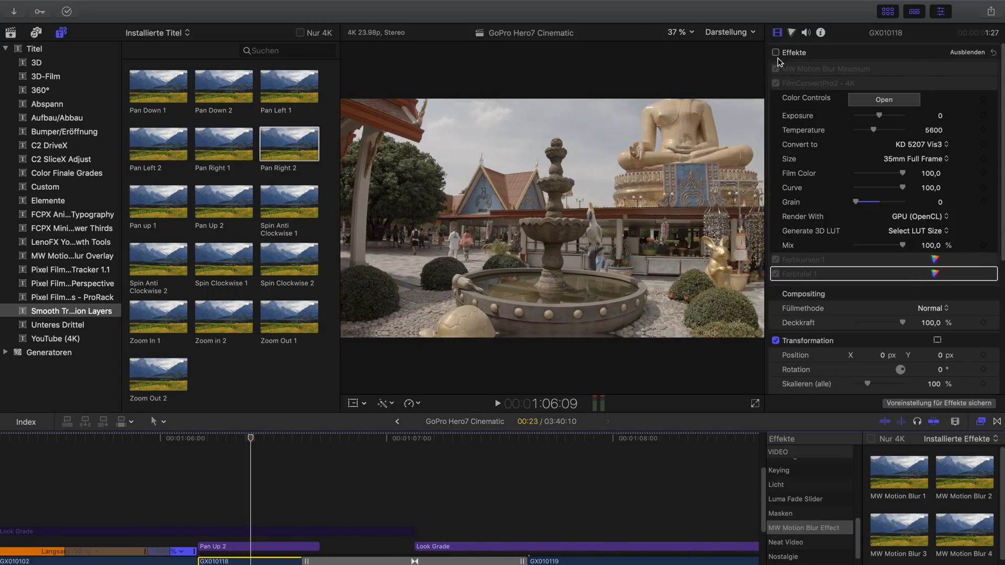
{"action": "left_click", "coordinate": [776, 274]}
{"action": "left_click", "coordinate": [775, 260]}
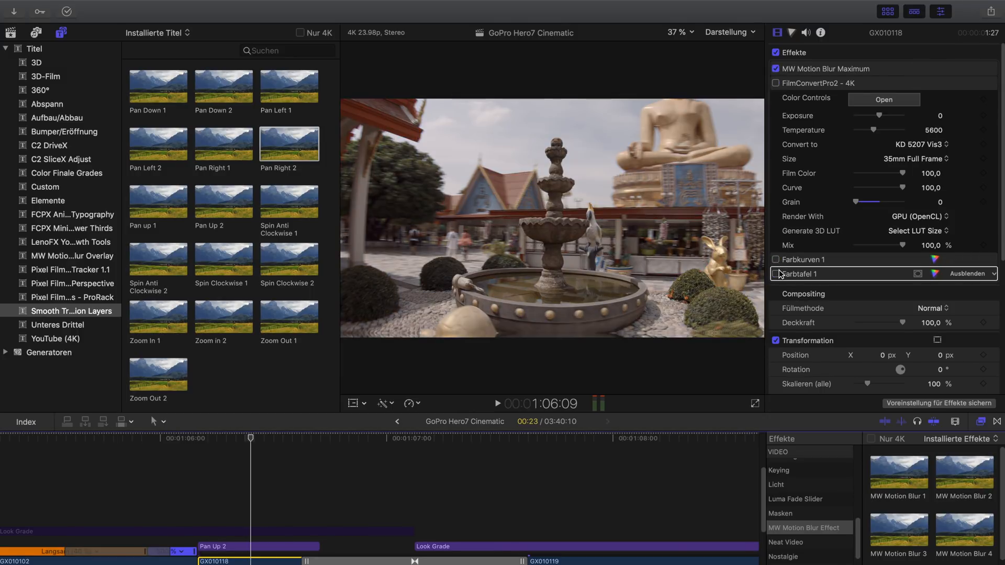
{"action": "left_click", "coordinate": [776, 69]}
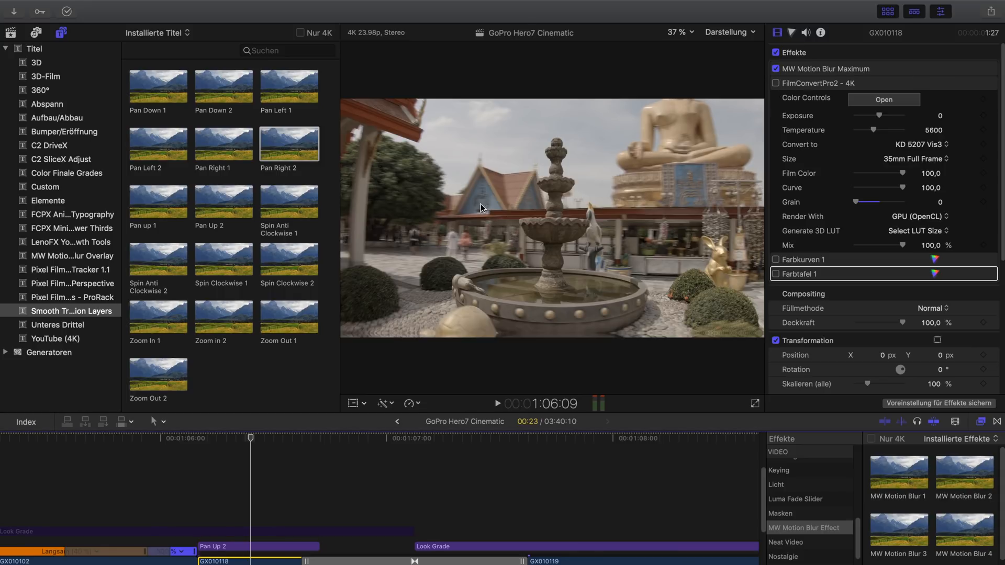
{"action": "left_click", "coordinate": [776, 83]}
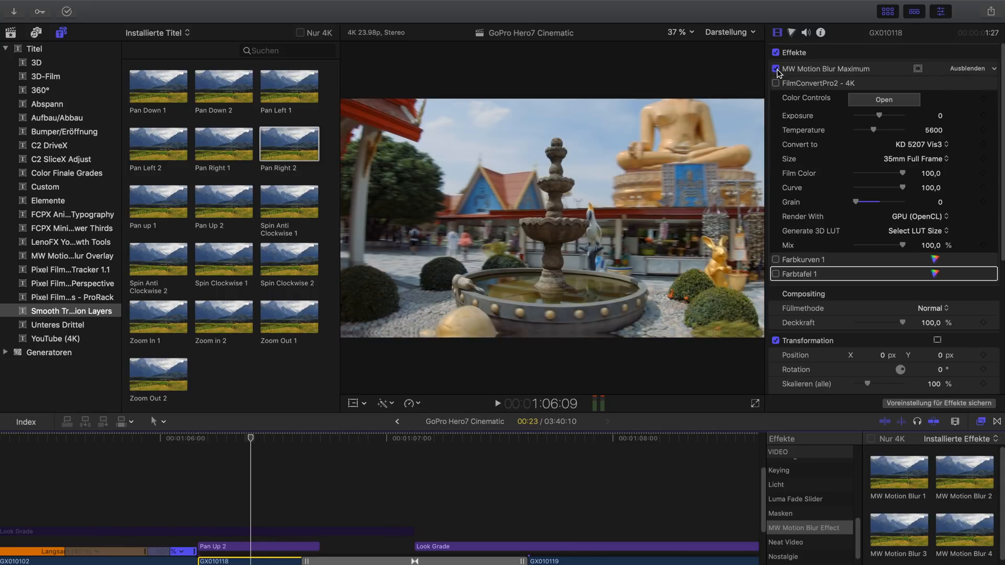
Select the sunset terrace clip GX010112 at 1:18:13 and reset its Skalieren (alle) setting.
{"action": "key", "text": "super+minus"}
{"action": "left_click", "coordinate": [367, 439]}
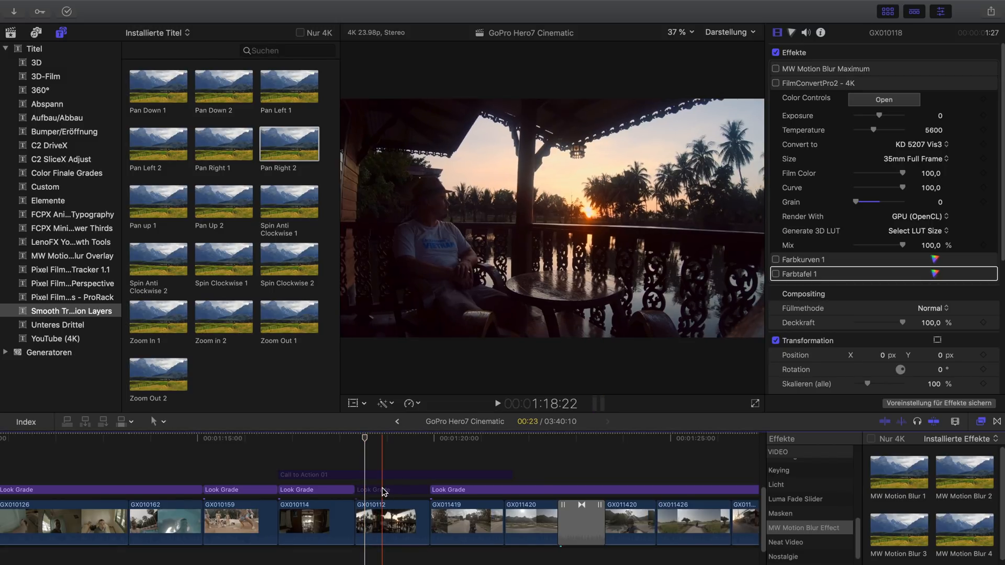
{"action": "left_click", "coordinate": [376, 515]}
{"action": "scroll", "coordinate": [373, 492], "scroll_direction": "up", "scroll_amount": 2}
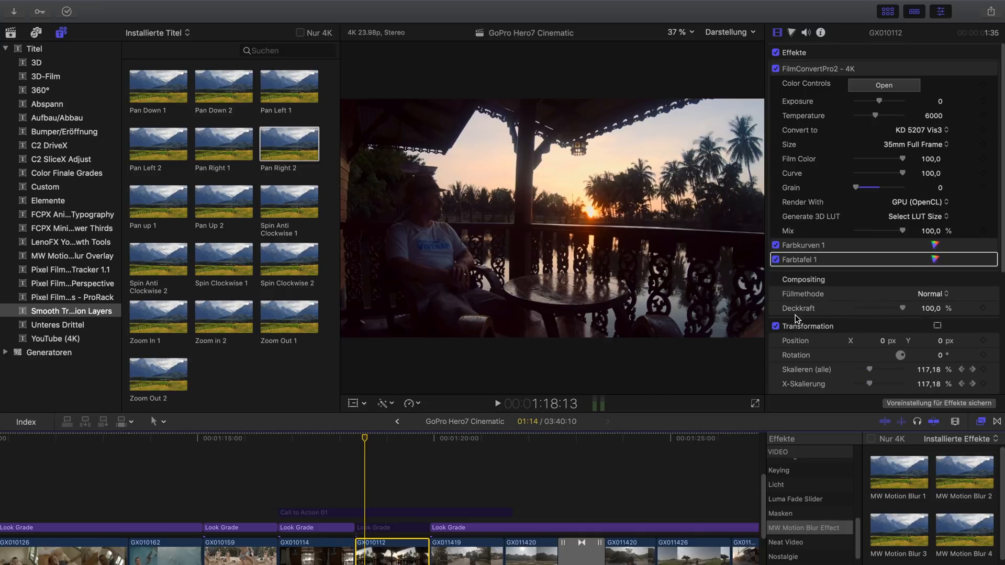
{"action": "scroll", "coordinate": [796, 316], "scroll_direction": "down", "scroll_amount": 3}
{"action": "left_click", "coordinate": [994, 318]}
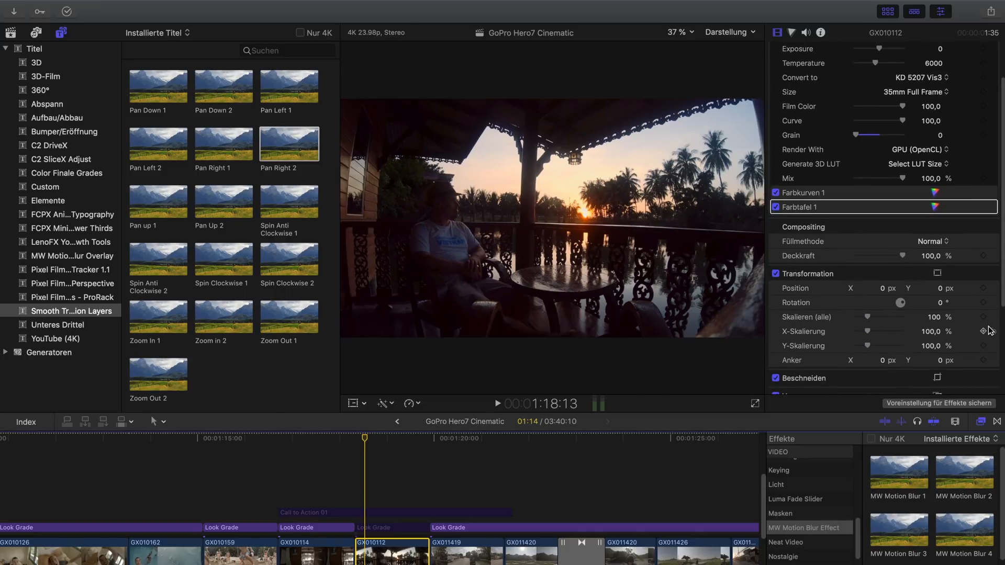
Scrub through GX010112 from its first frame at 1:18:08 towards its end and back to examine it without the zoom.
{"action": "left_click_drag", "start_coordinate": [366, 445], "coordinate": [358, 442]}
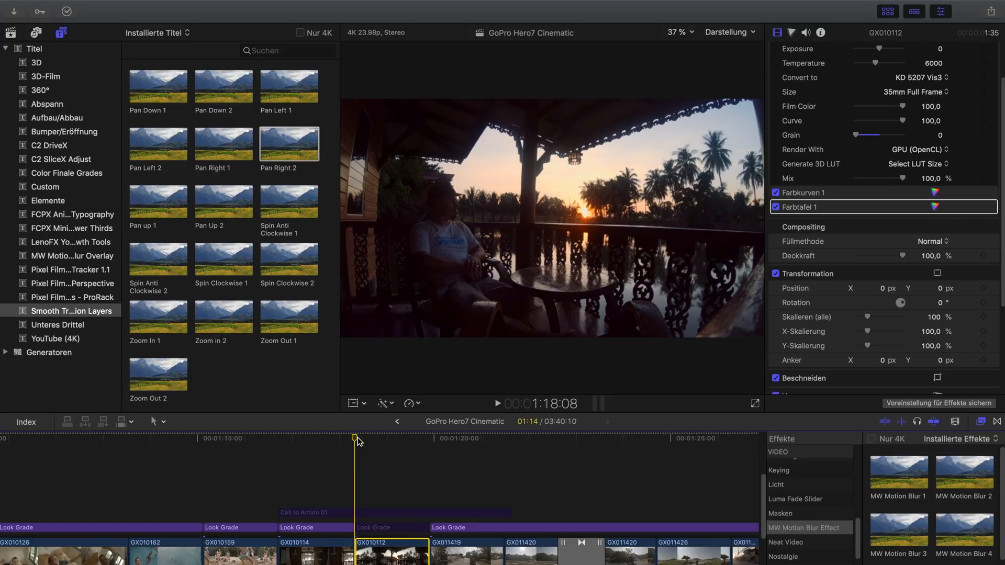
{"action": "left_click", "coordinate": [428, 440]}
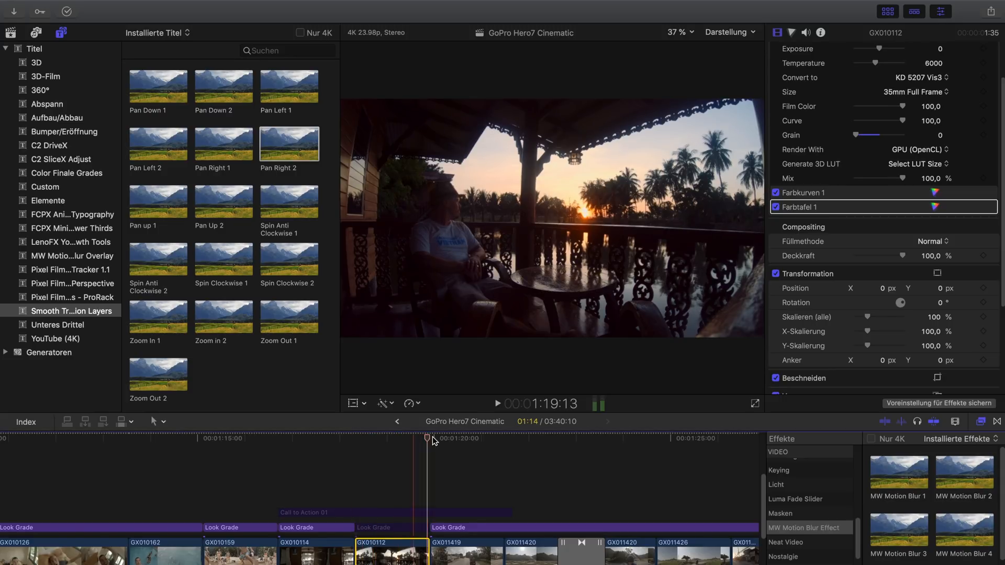
{"action": "left_click_drag", "start_coordinate": [424, 433], "coordinate": [394, 436]}
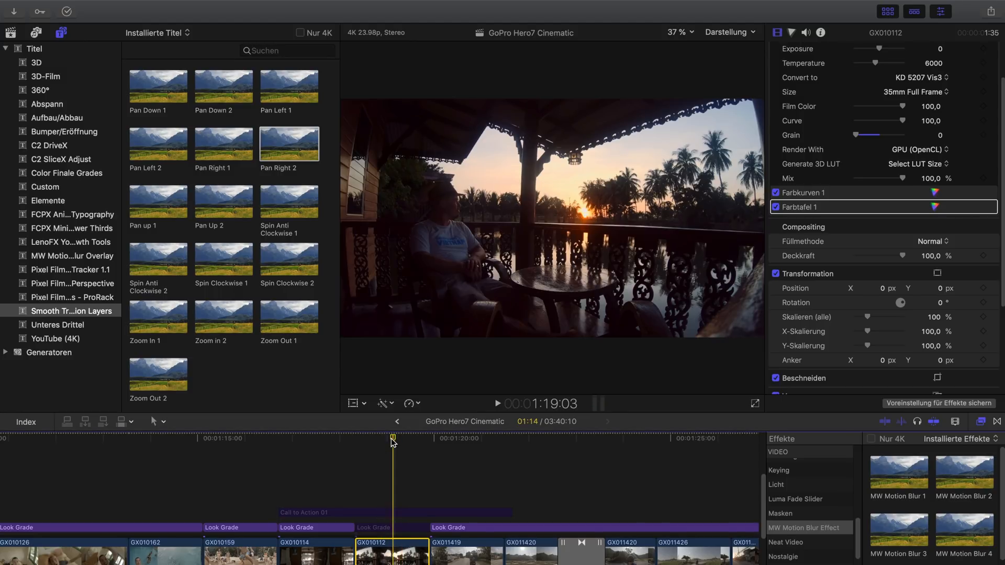
Undo the scale reset on GX010112 and play the clip from 1:18:08 to its end to examine the keyframed zoom.
{"action": "left_click_drag", "start_coordinate": [393, 440], "coordinate": [365, 439]}
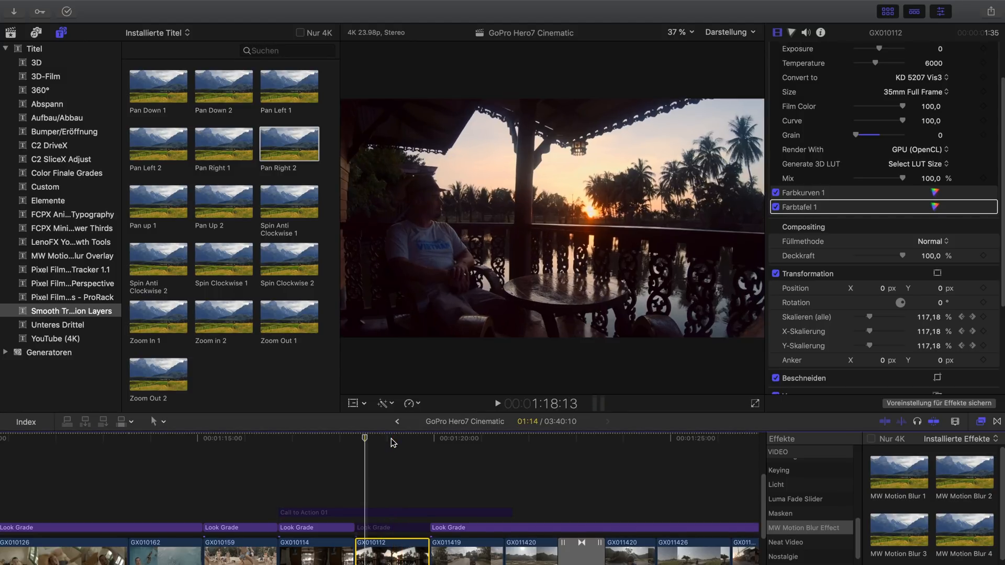
{"action": "left_click", "coordinate": [355, 440]}
{"action": "key", "text": "space"}
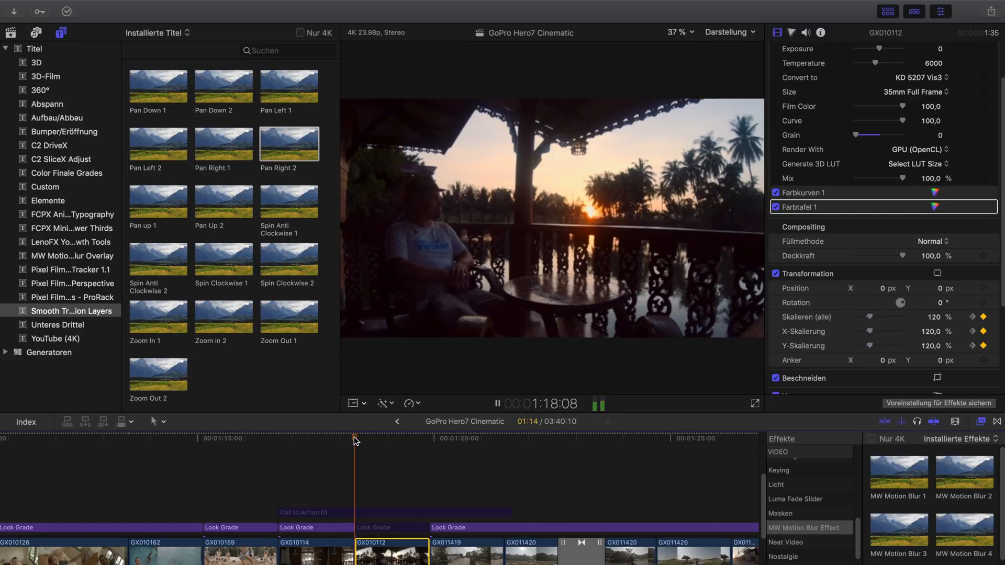
{"action": "key", "text": "space"}
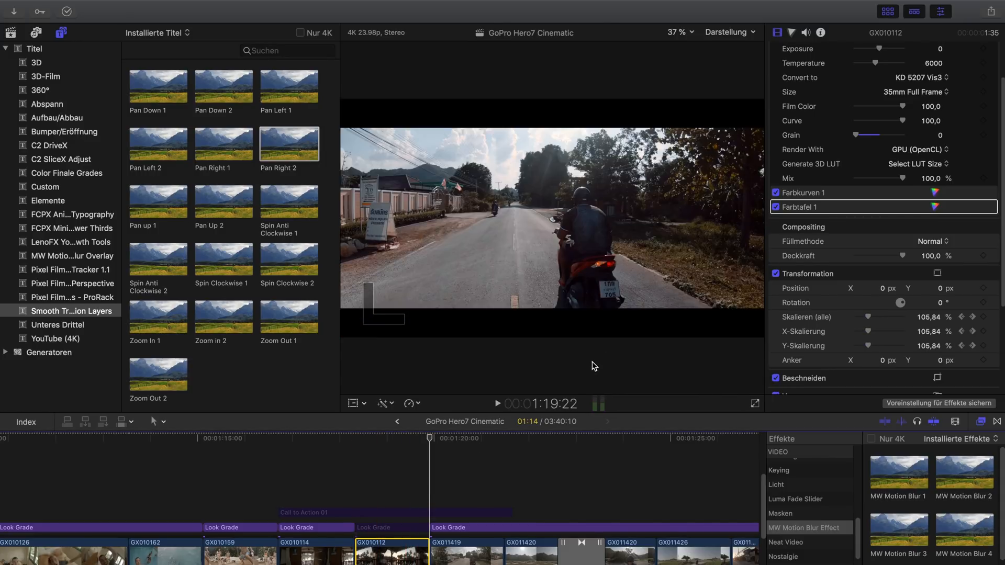
Reset GX010112's scale animation and set Skalieren (alle) to 120 % with a keyframe at the clip's first frame, 1:18:08.
{"action": "left_click", "coordinate": [365, 440]}
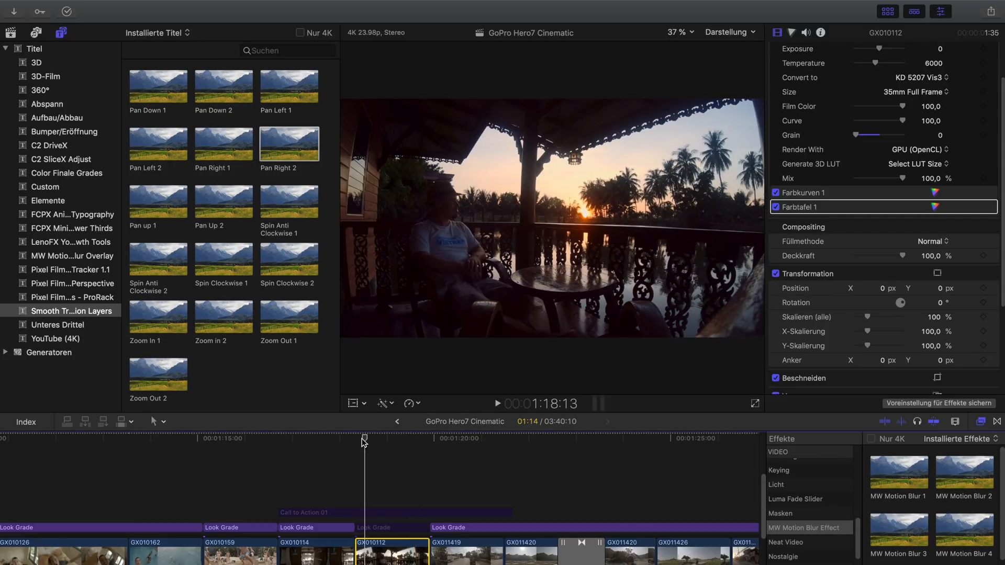
{"action": "key", "text": "space"}
{"action": "left_click_drag", "start_coordinate": [365, 444], "coordinate": [354, 439]}
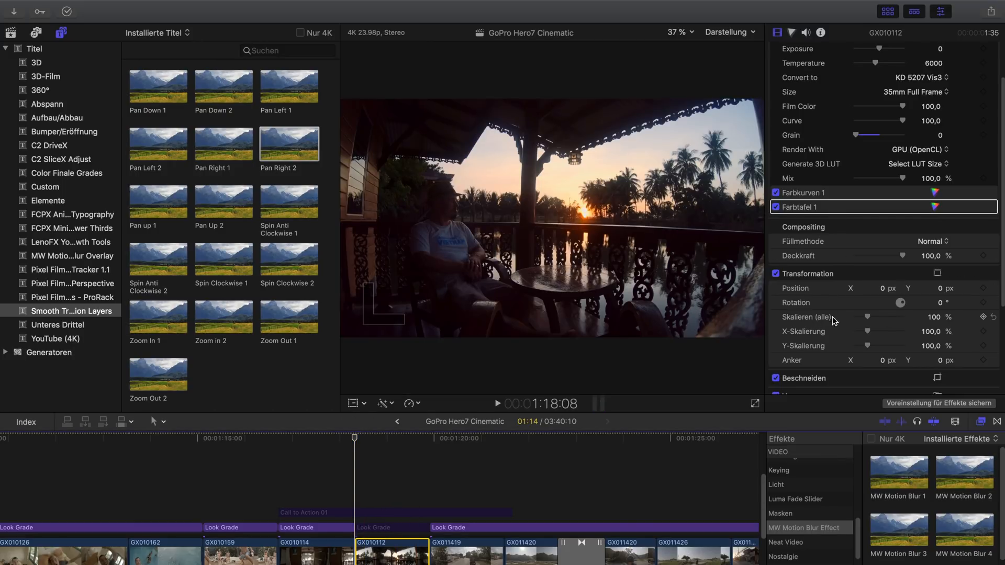
{"action": "left_click", "coordinate": [936, 319]}
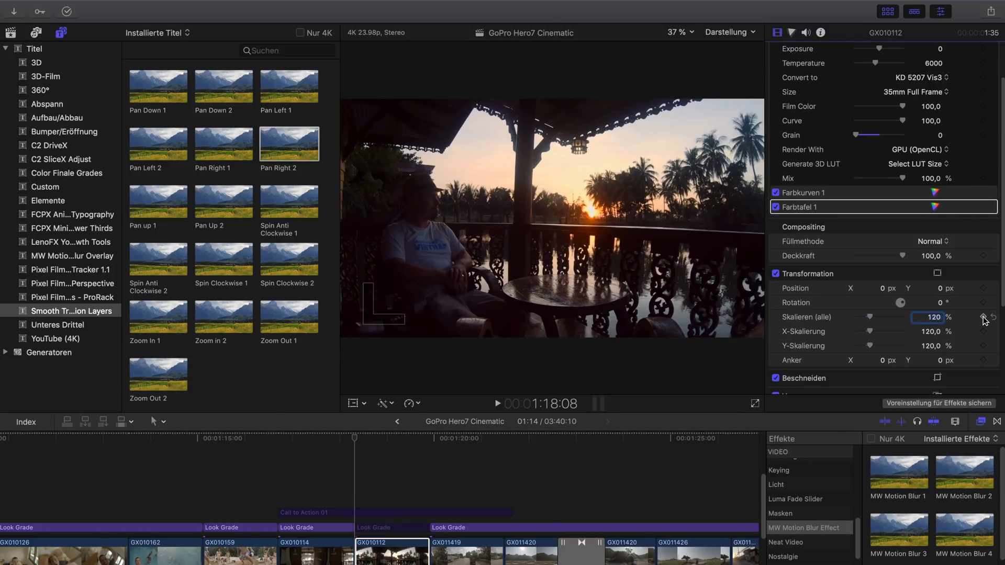
Set Skalieren (alle) to 100 % at GX010112's last frame, 1:19:21, as the zoom's end keyframe.
{"action": "left_click_drag", "start_coordinate": [355, 440], "coordinate": [429, 444]}
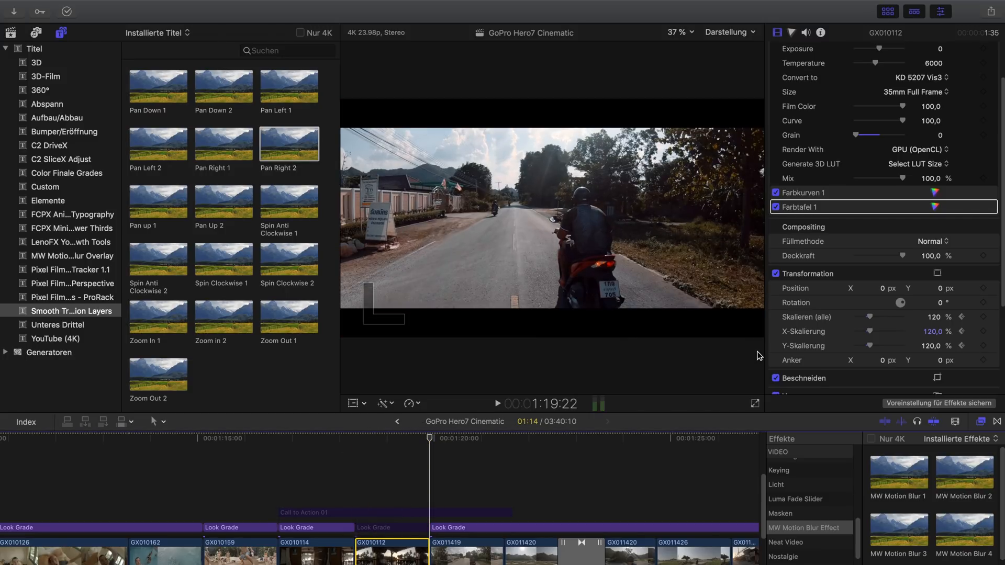
{"action": "key", "text": "Left"}
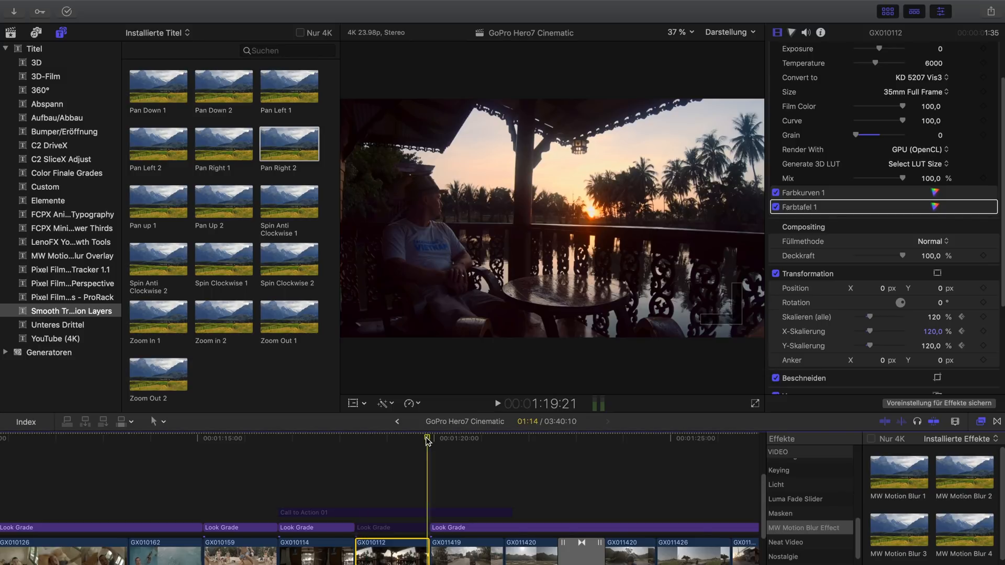
{"action": "left_click", "coordinate": [935, 317]}
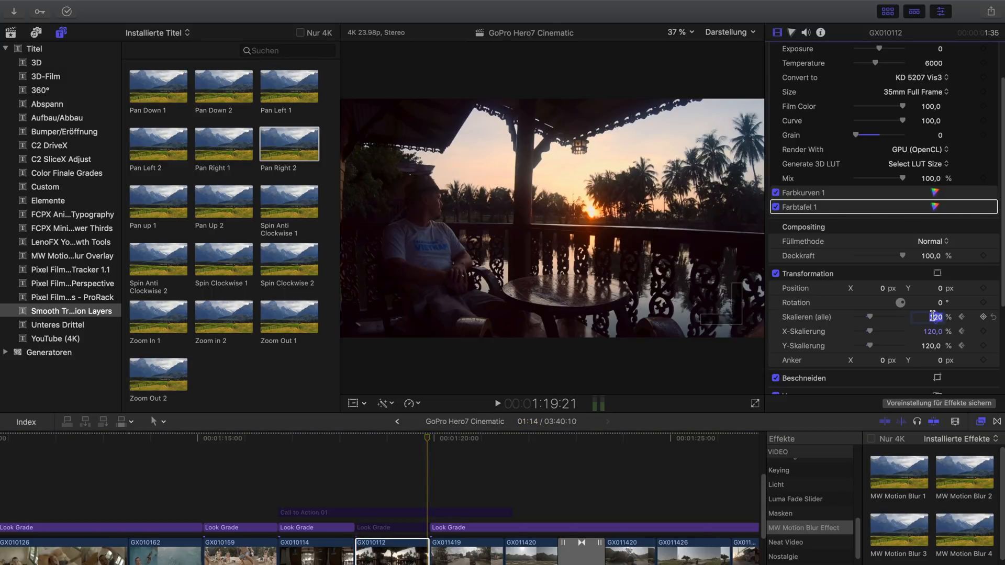
{"action": "type", "text": "100"}
{"action": "key", "text": "Return"}
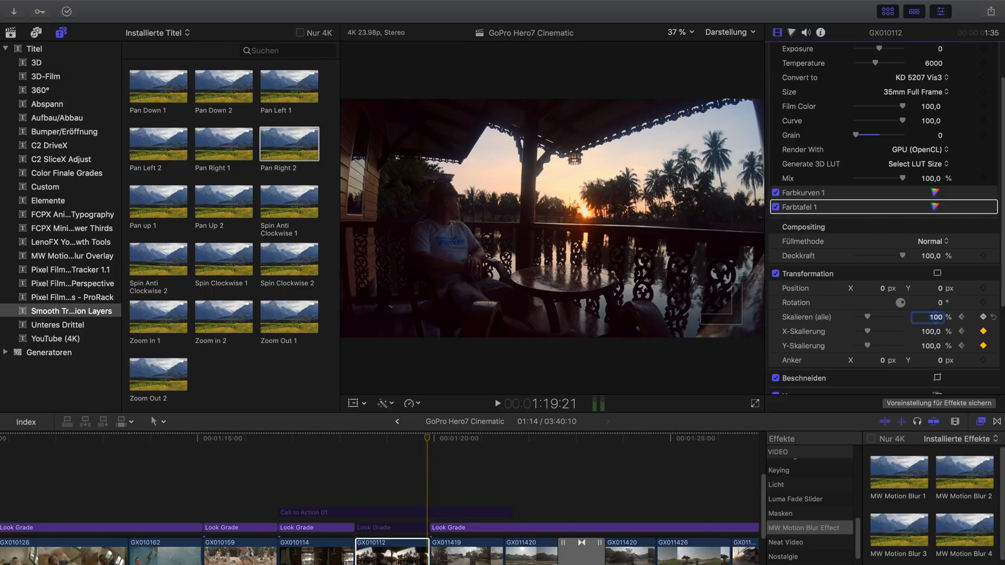
Play and scrub GX010112 between 1:18:08 and its end to examine the keyframed zoom-out from 120 % to 100 %.
{"action": "left_click_drag", "start_coordinate": [425, 443], "coordinate": [355, 438]}
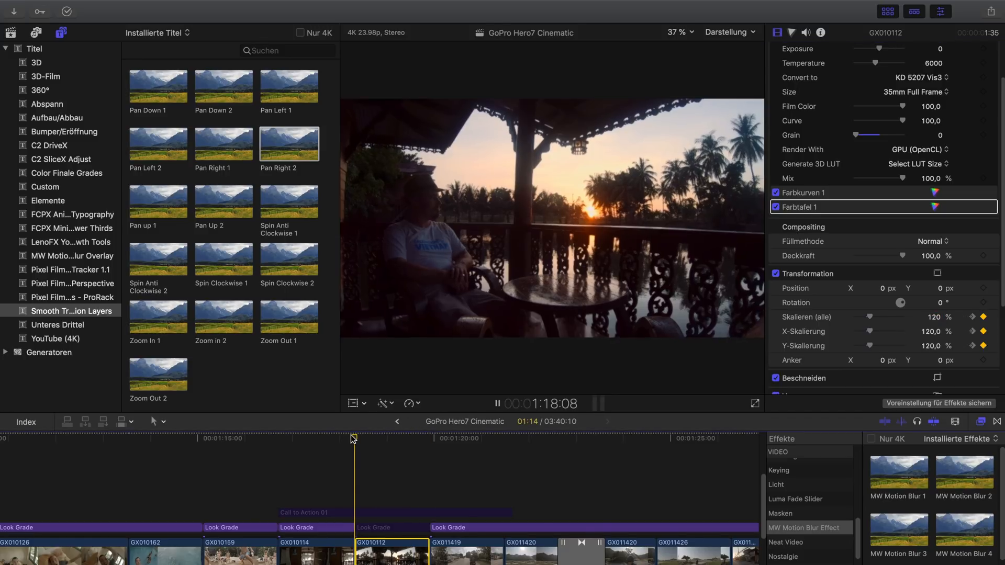
{"action": "key", "text": "space"}
{"action": "key", "text": "space"}
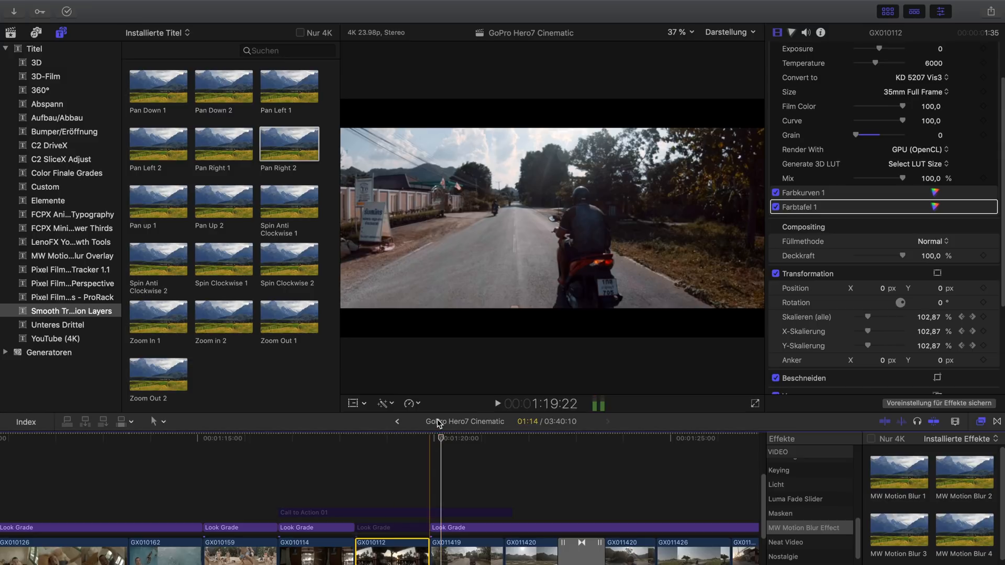
{"action": "left_click_drag", "start_coordinate": [440, 440], "coordinate": [388, 444]}
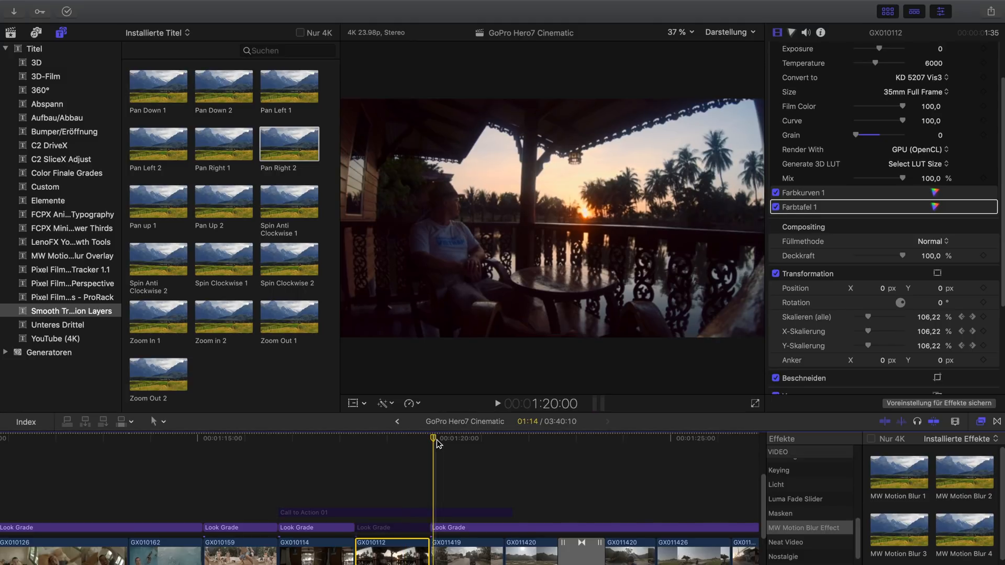
{"action": "left_click_drag", "start_coordinate": [433, 438], "coordinate": [382, 439]}
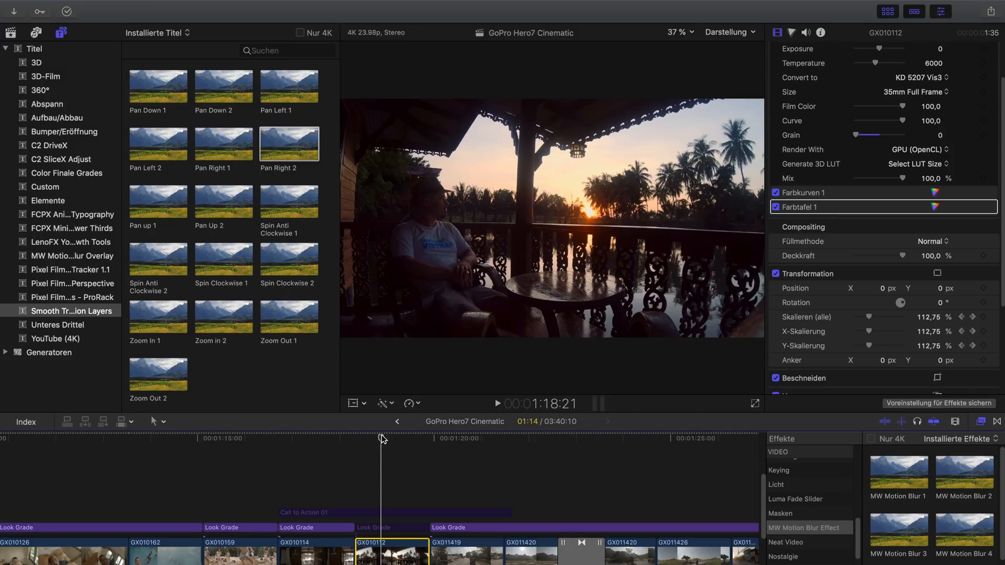
{"action": "left_click_drag", "start_coordinate": [382, 439], "coordinate": [356, 441]}
{"action": "key", "text": "space"}
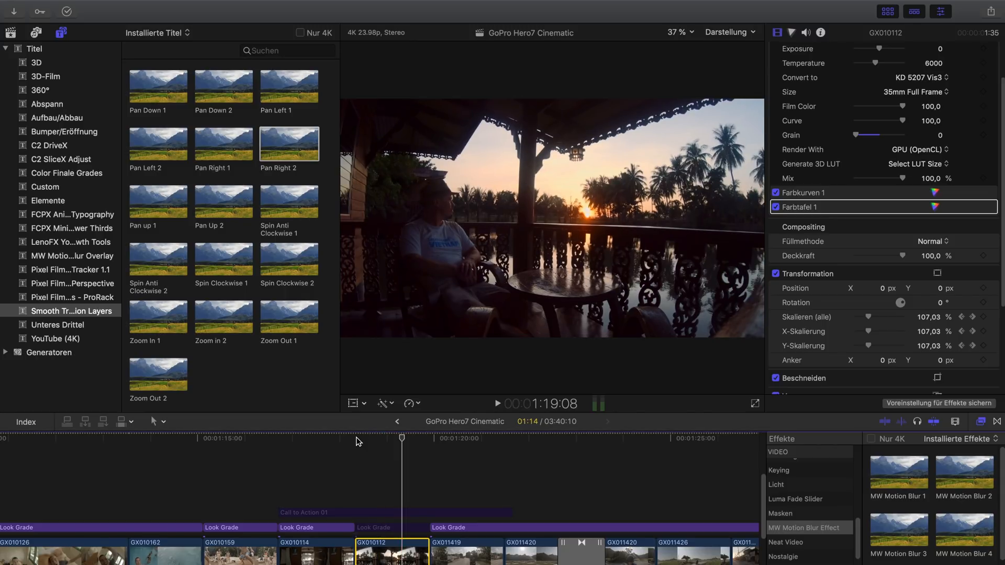
{"action": "left_click", "coordinate": [356, 442]}
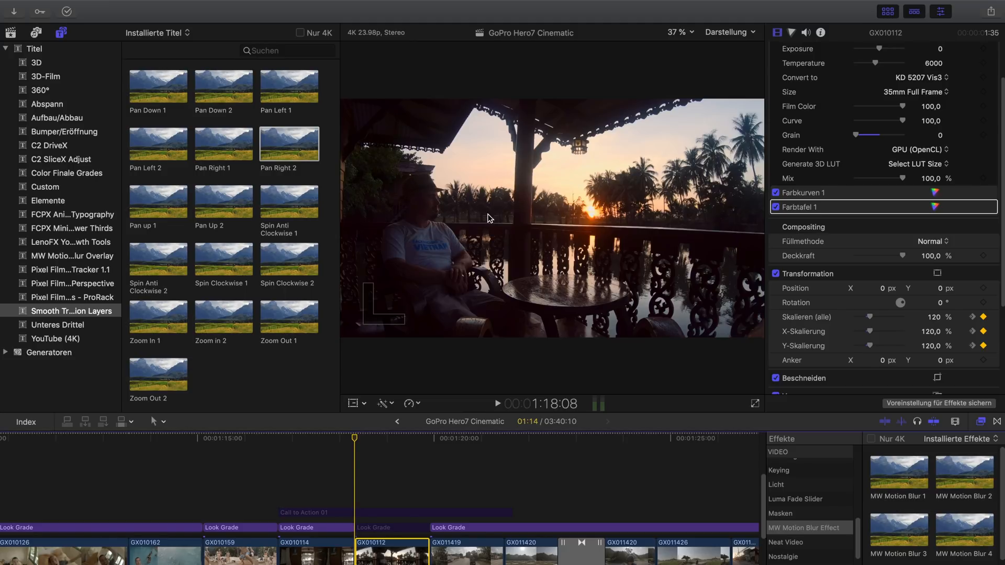
{"action": "left_click_drag", "start_coordinate": [355, 439], "coordinate": [399, 443]}
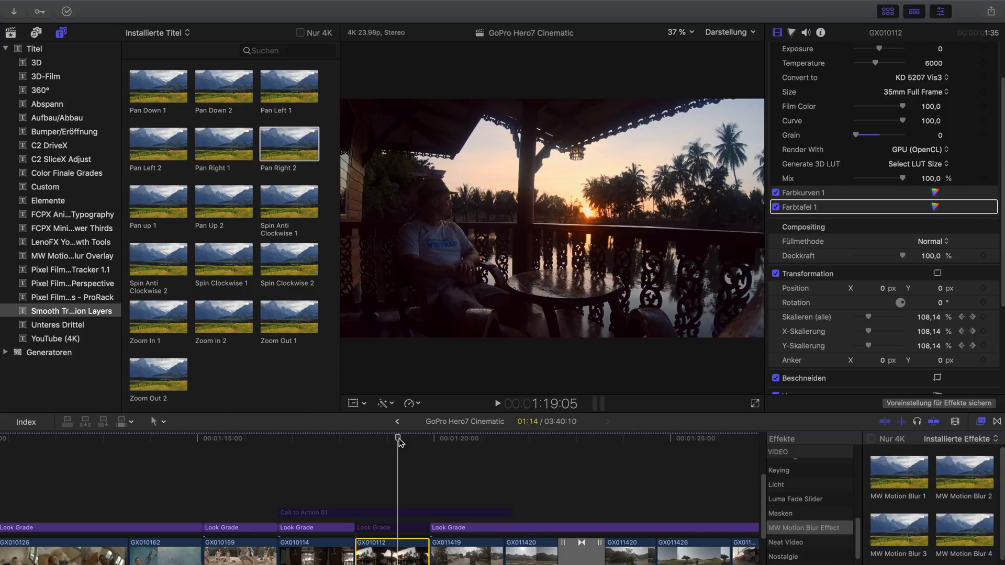
{"action": "left_click_drag", "start_coordinate": [399, 438], "coordinate": [385, 460]}
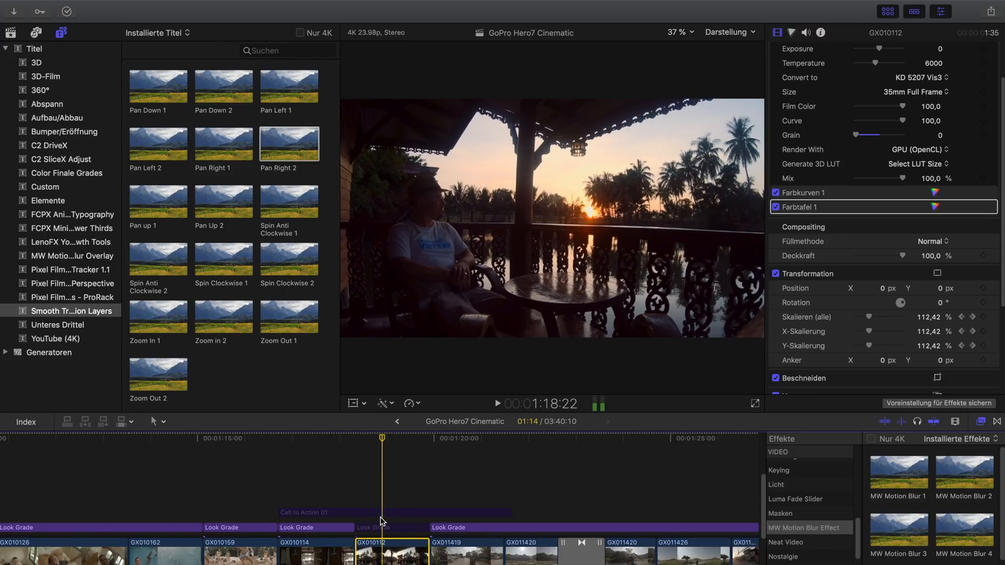
Turn off Stabilisierung on clip GX010174 and play it from 1:55:03 to examine the unstabilised footage.
{"action": "scroll", "coordinate": [632, 480], "scroll_direction": "right", "scroll_amount": 5}
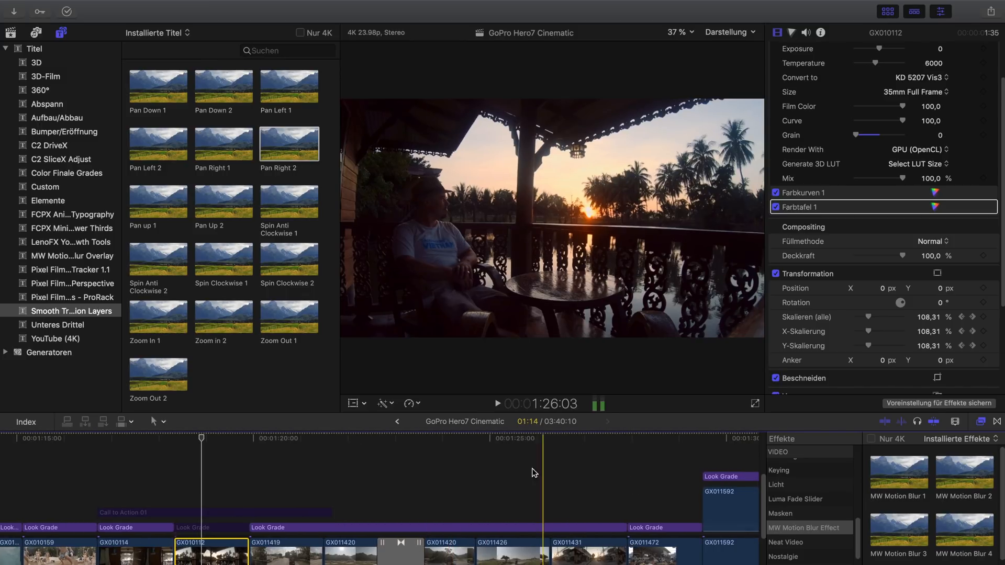
{"action": "left_click", "coordinate": [511, 492]}
{"action": "left_click", "coordinate": [511, 492]}
{"action": "left_click", "coordinate": [504, 528]}
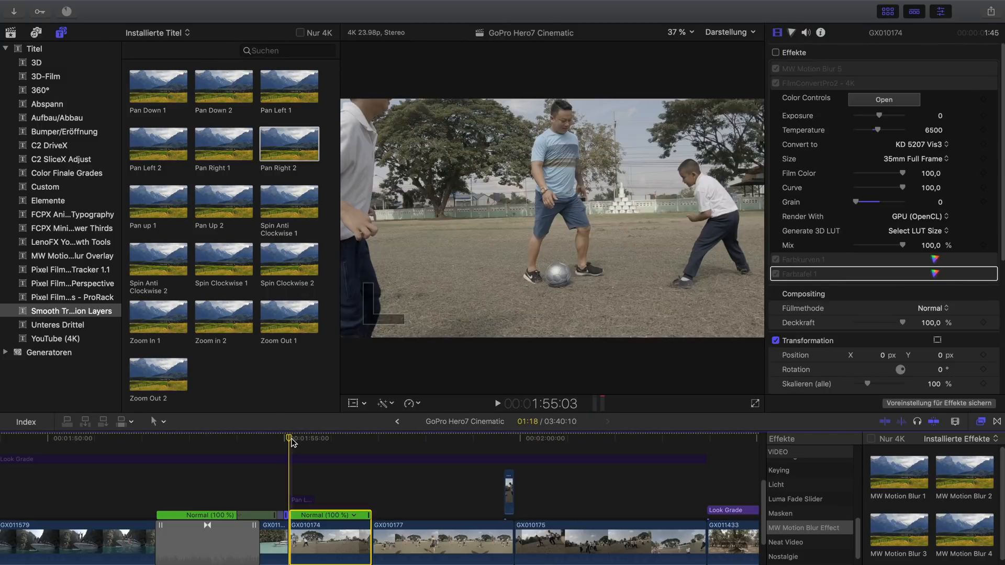
{"action": "mouse_move", "coordinate": [289, 440]}
{"action": "left_mouse_down"}
{"action": "mouse_move", "coordinate": [329, 435]}
{"action": "mouse_move", "coordinate": [294, 439]}
{"action": "left_mouse_up"}
{"action": "scroll", "coordinate": [904, 224], "scroll_direction": "down", "scroll_amount": 5}
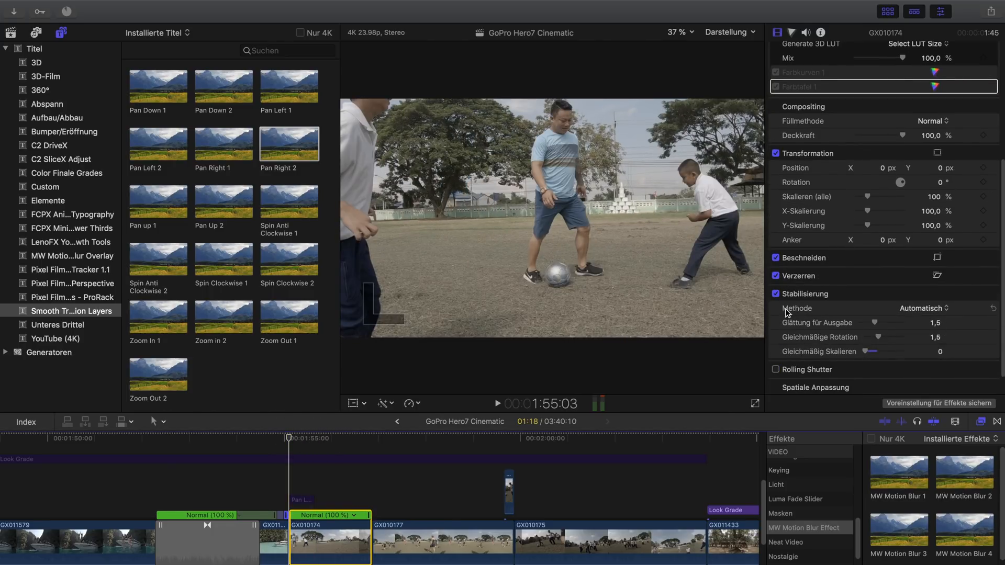
{"action": "left_click", "coordinate": [775, 294]}
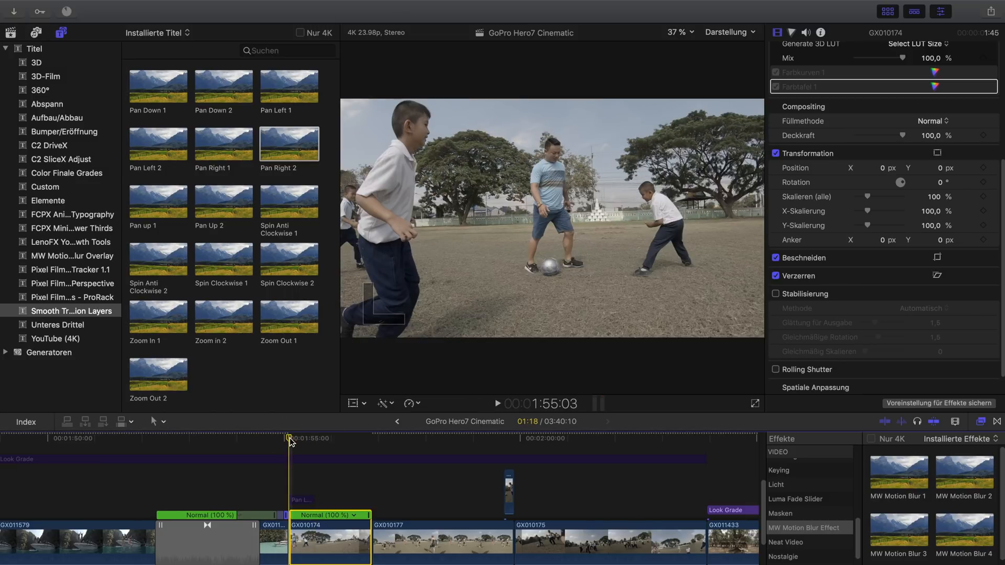
{"action": "key", "text": "space"}
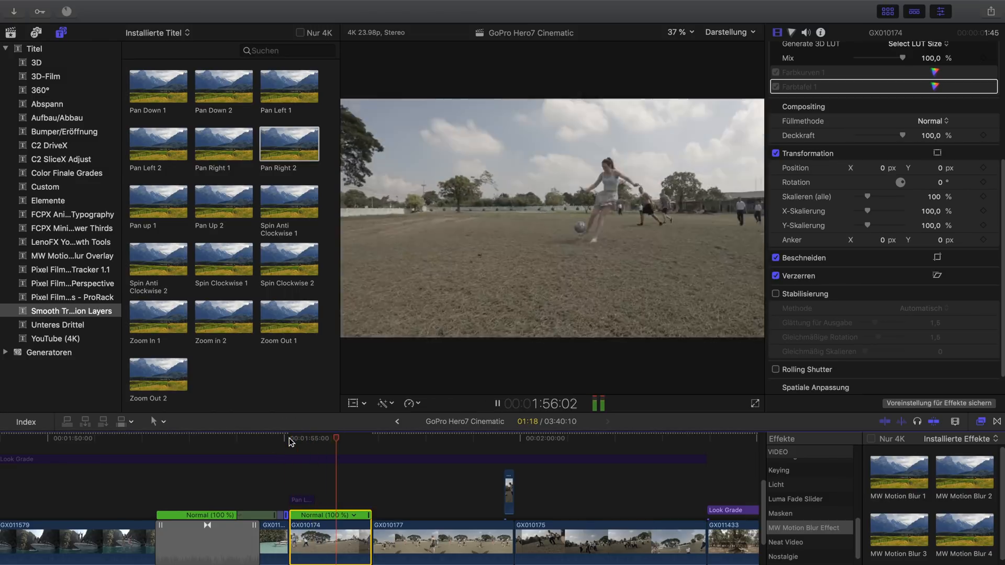
{"action": "left_click_drag", "start_coordinate": [310, 442], "coordinate": [290, 447]}
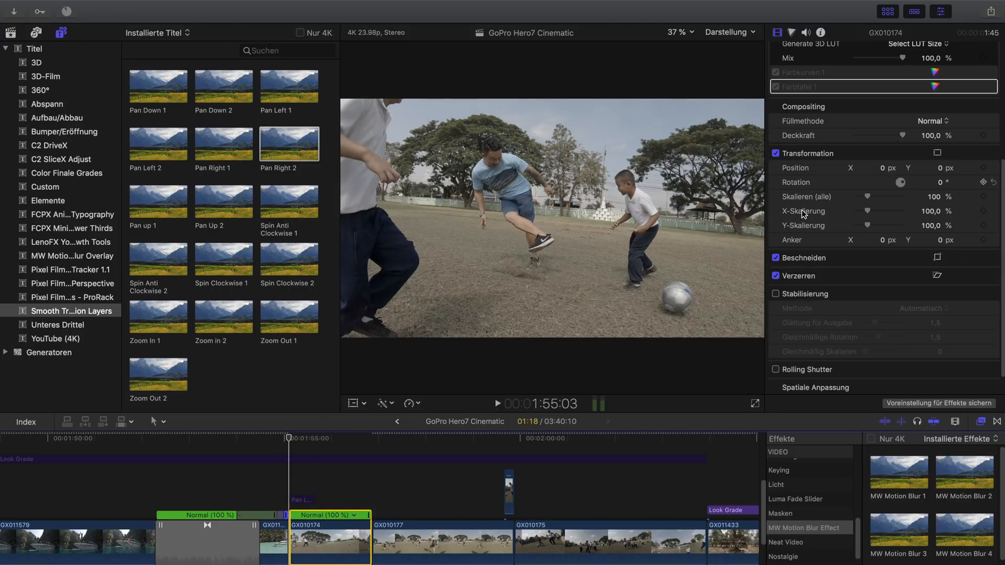
Toggle GX010174's Stabilisierung on and off repeatedly at 1:55:03 to compare the framing, leaving it on.
{"action": "left_click", "coordinate": [776, 295]}
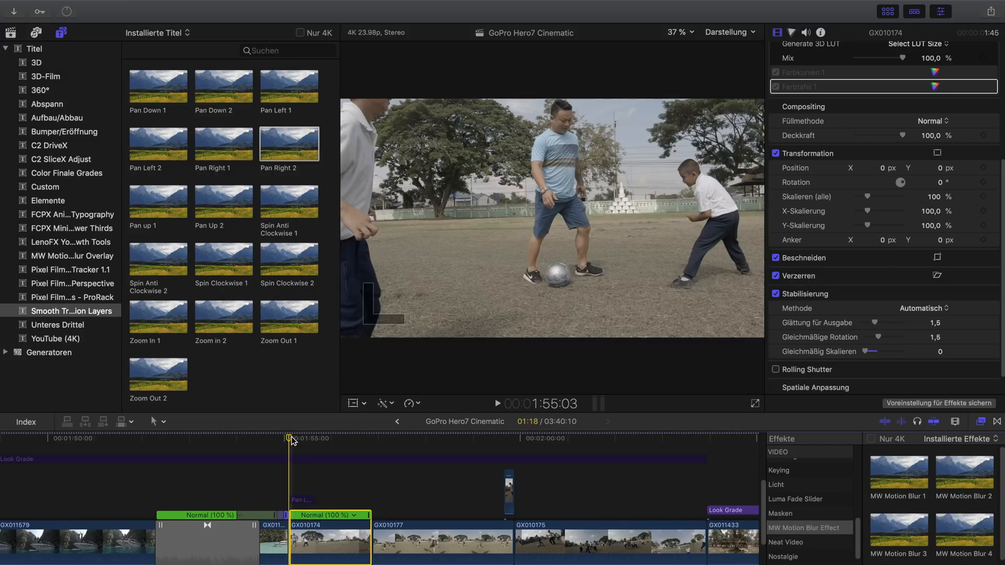
{"action": "left_click", "coordinate": [773, 298]}
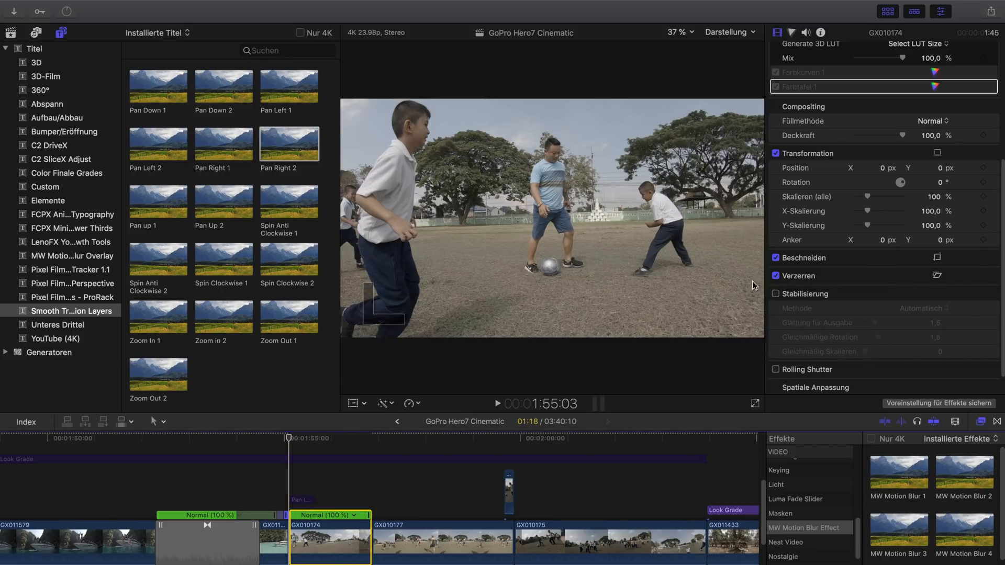
{"action": "left_click", "coordinate": [775, 294]}
{"action": "left_click", "coordinate": [776, 294]}
{"action": "left_click", "coordinate": [776, 294]}
{"action": "left_click", "coordinate": [775, 294]}
{"action": "left_click", "coordinate": [776, 294]}
{"action": "left_click", "coordinate": [776, 294]}
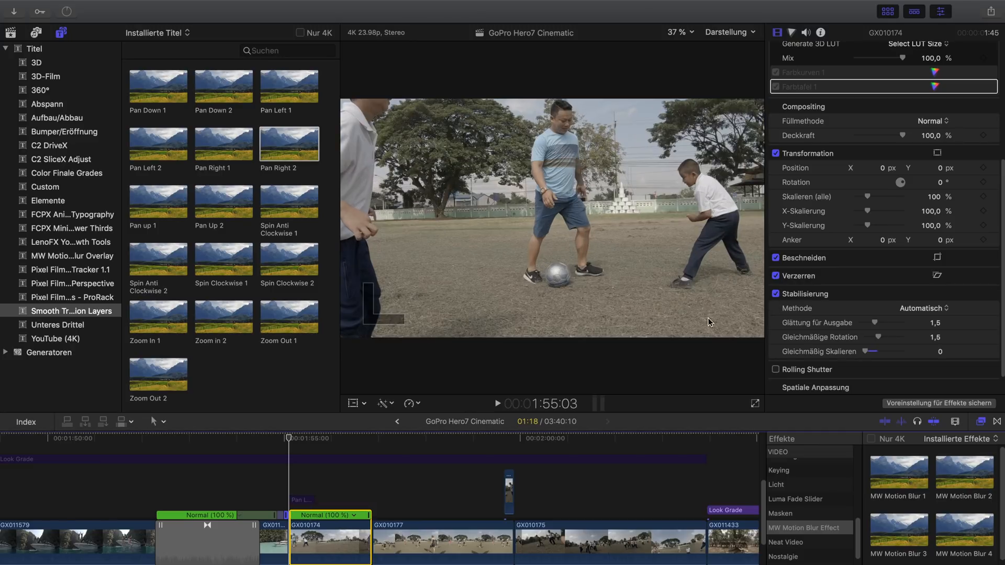
Play GX010174 repeatedly from 1:55:03 with Stabilisierung on to examine the stabilised camera motion.
{"action": "mouse_move", "coordinate": [290, 437]}
{"action": "left_mouse_down"}
{"action": "mouse_move", "coordinate": [298, 437]}
{"action": "mouse_move", "coordinate": [288, 437]}
{"action": "left_mouse_up"}
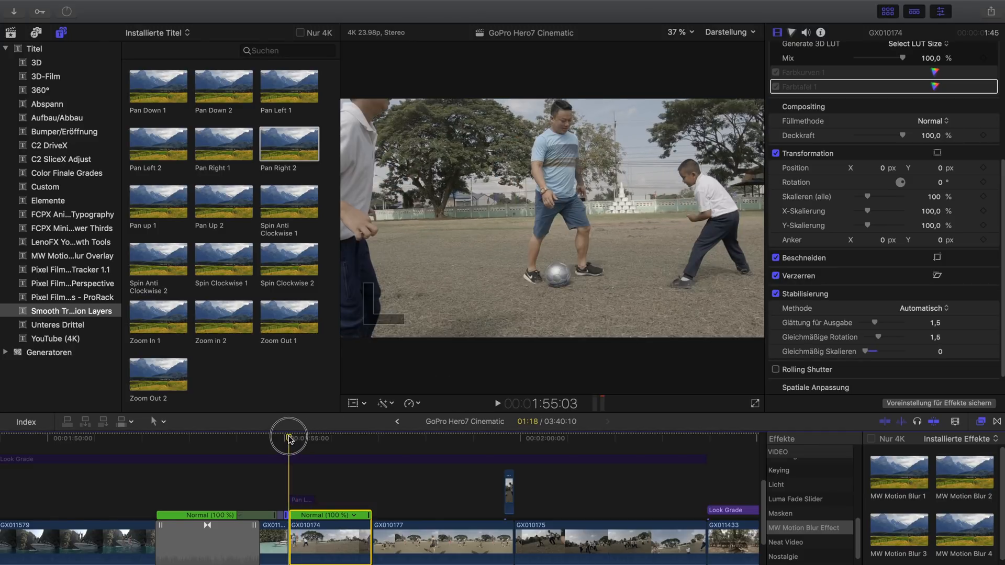
{"action": "key", "text": "space"}
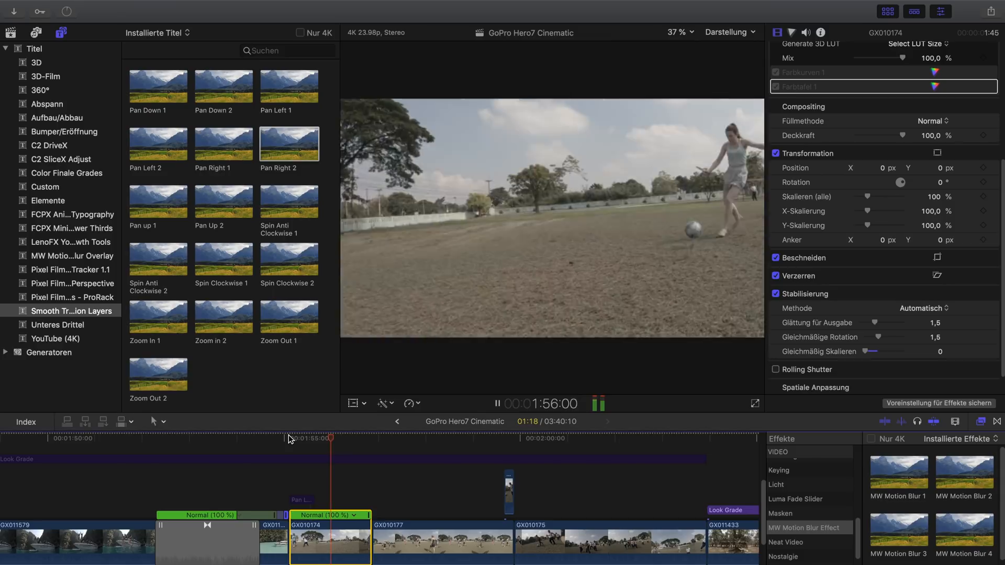
{"action": "left_click_drag", "start_coordinate": [365, 437], "coordinate": [289, 442]}
{"action": "key", "text": "space"}
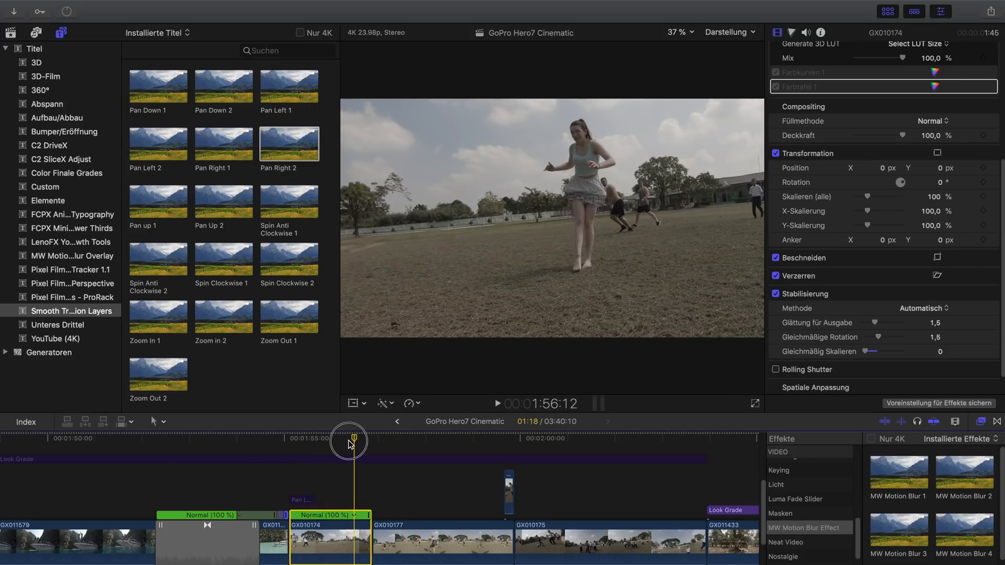
Turn GX010174's Stabilisierung off at 1:55:03 and replay the clip for comparison with the stabilised version.
{"action": "left_click_drag", "start_coordinate": [350, 438], "coordinate": [291, 438]}
{"action": "left_click", "coordinate": [776, 294]}
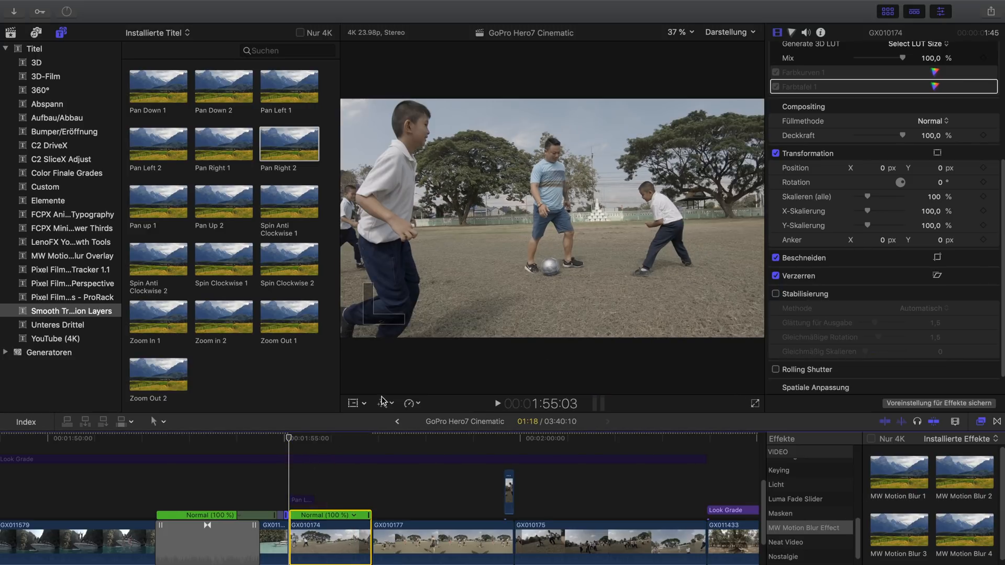
{"action": "key", "text": "space"}
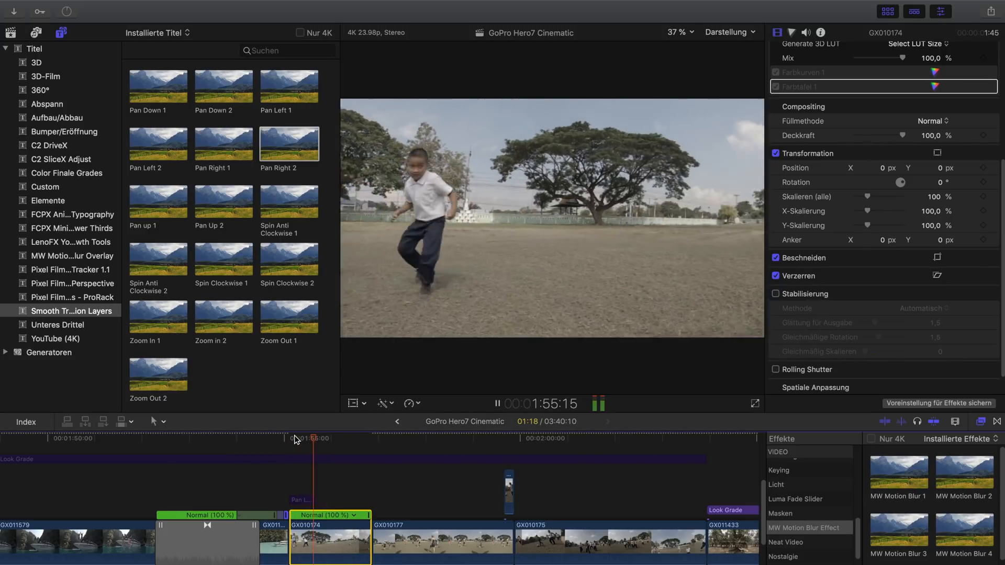
{"action": "key", "text": "space"}
Turn GX010174's Stabilisierung back on, replay the clip from 1:55:03 and scrub to 1:56:03 to examine the stabilised frames.
{"action": "left_click_drag", "start_coordinate": [370, 442], "coordinate": [288, 441]}
{"action": "key", "text": "space"}
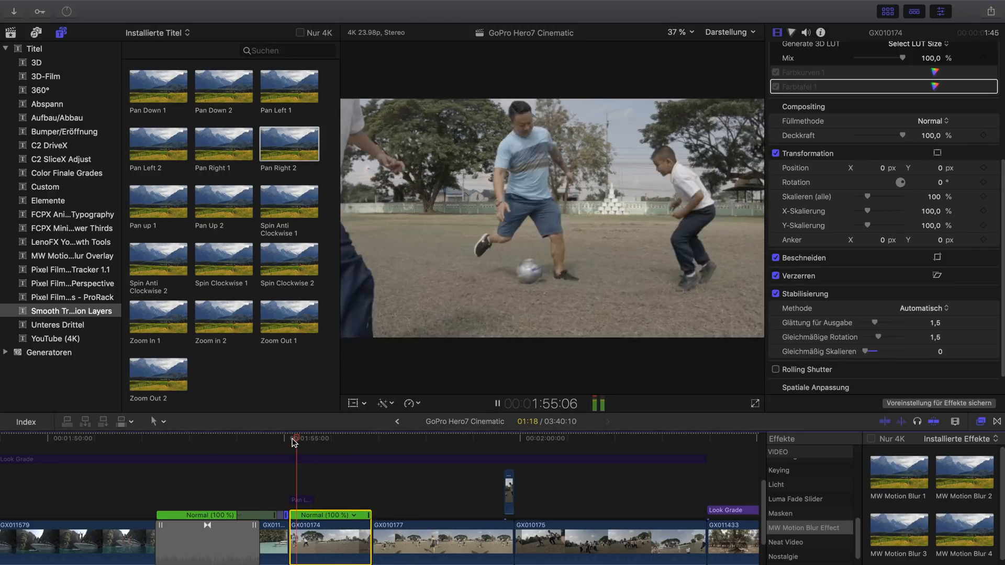
{"action": "left_click_drag", "start_coordinate": [367, 440], "coordinate": [335, 457]}
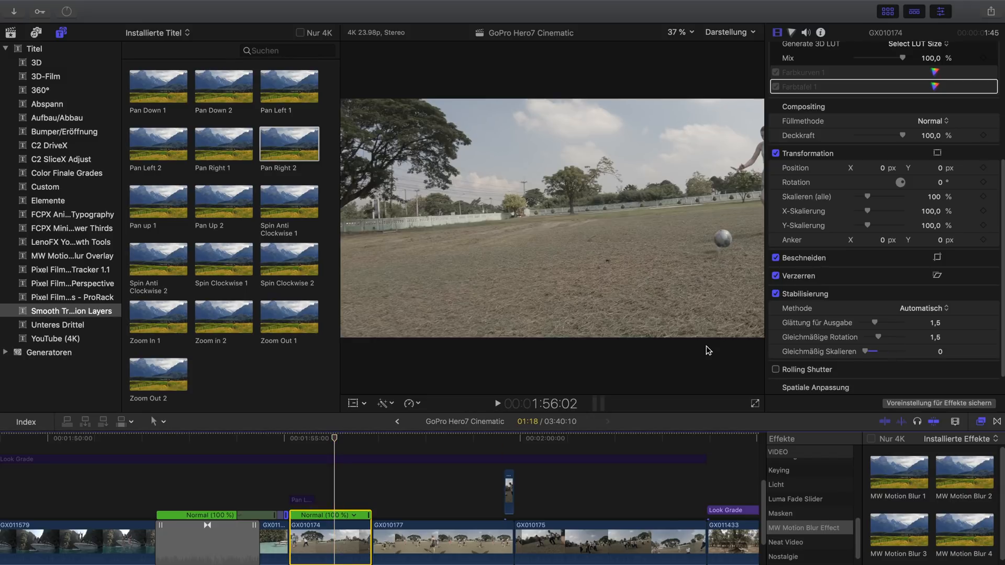
{"action": "mouse_move", "coordinate": [334, 439]}
{"action": "left_mouse_down"}
{"action": "mouse_move", "coordinate": [310, 440]}
{"action": "mouse_move", "coordinate": [337, 439]}
{"action": "left_mouse_up"}
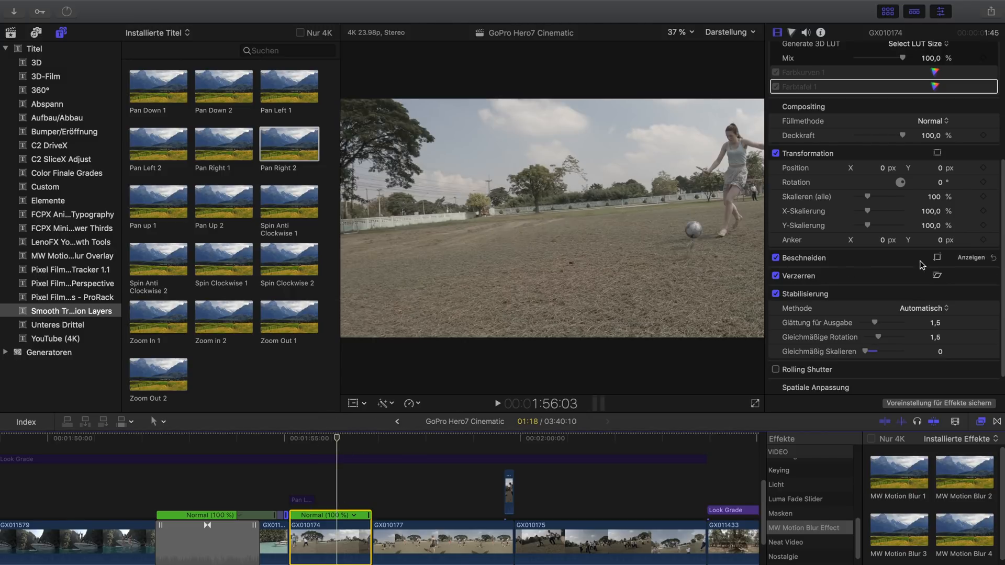
Try the SmoothCam stabilisation method on GX010174 and switch Methode to InertiaCam.
{"action": "left_click", "coordinate": [932, 310]}
{"action": "left_click", "coordinate": [922, 330]}
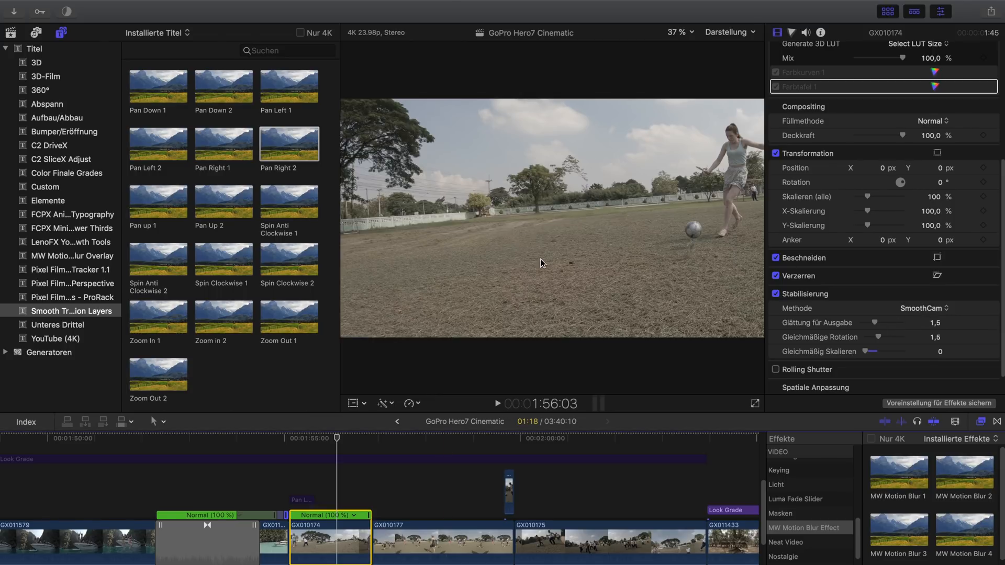
{"action": "left_click", "coordinate": [911, 309]}
{"action": "left_click", "coordinate": [913, 296]}
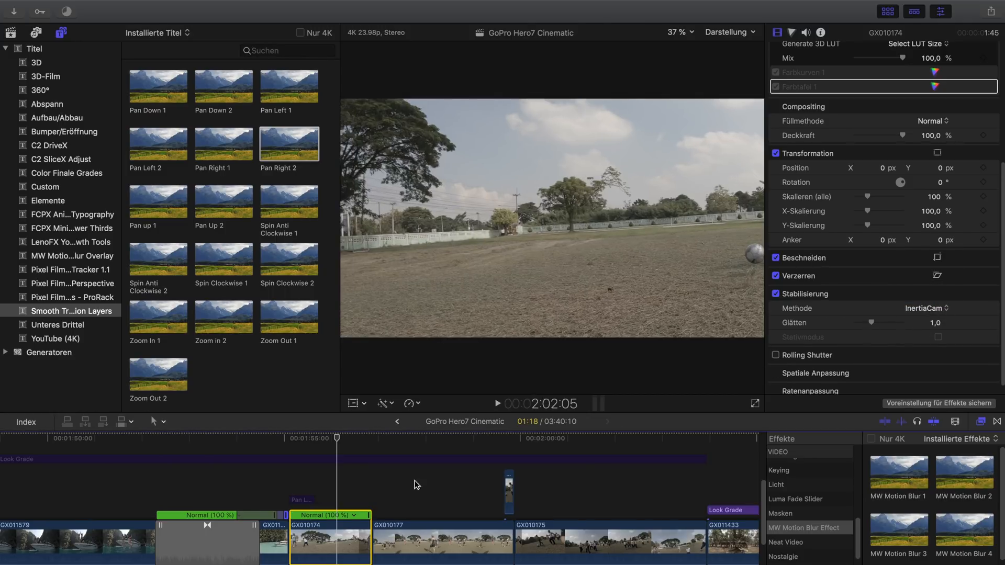
Play and scrub GX010174 from 1:55:03 to examine the InertiaCam stabilisation.
{"action": "left_click", "coordinate": [292, 443]}
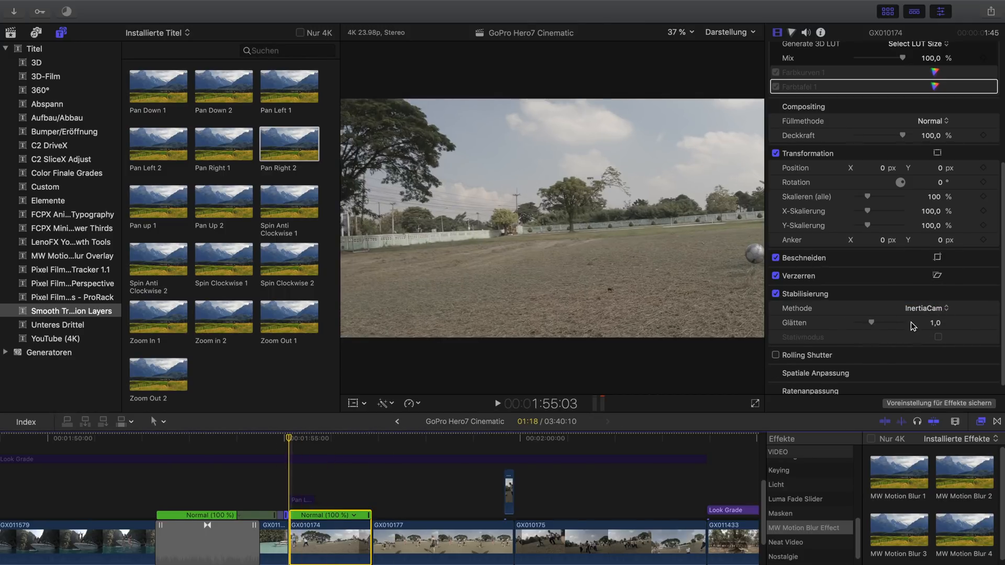
{"action": "key", "text": "space"}
{"action": "key", "text": "space"}
{"action": "left_click_drag", "start_coordinate": [345, 439], "coordinate": [301, 446]}
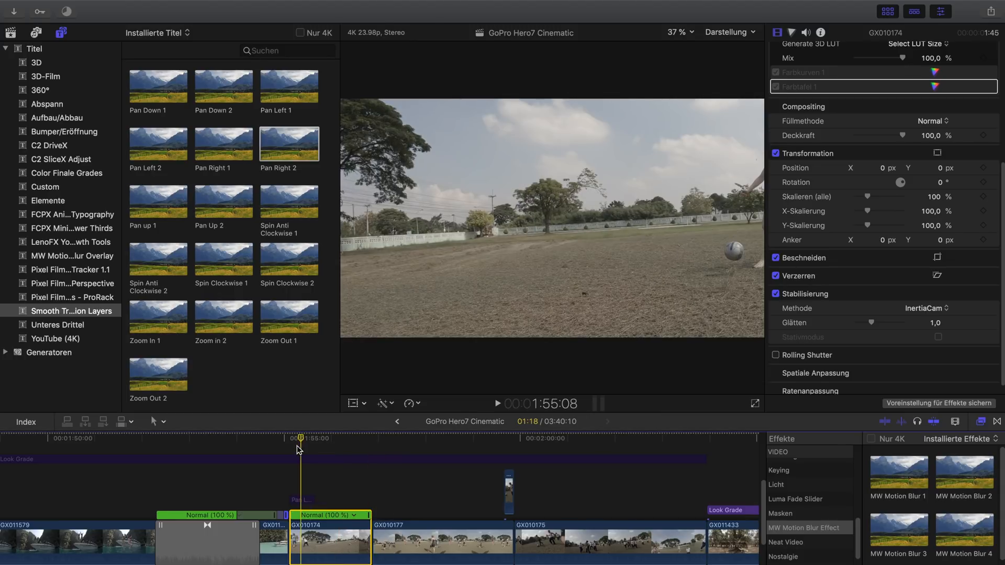
{"action": "key", "text": "space"}
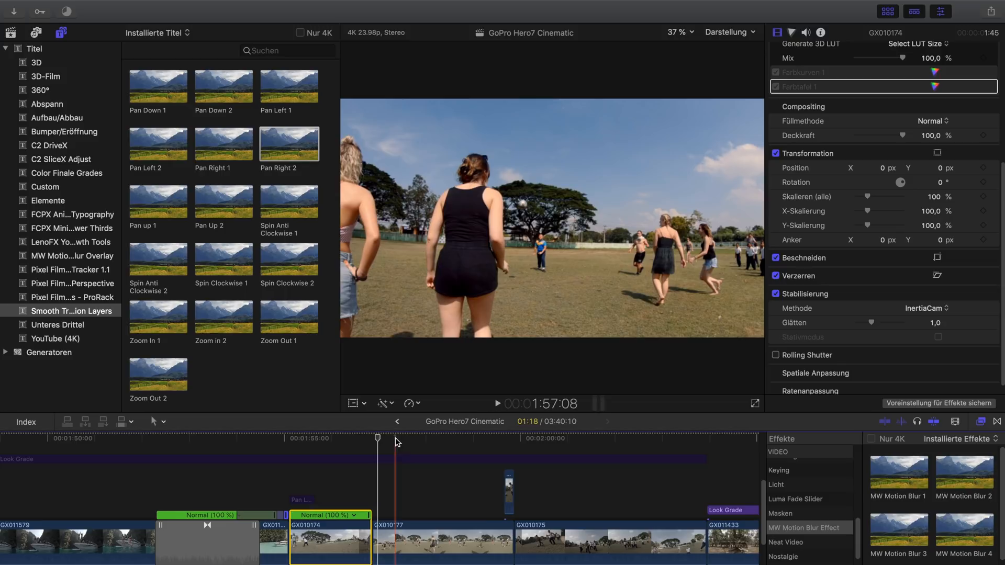
{"action": "left_click_drag", "start_coordinate": [352, 438], "coordinate": [326, 438]}
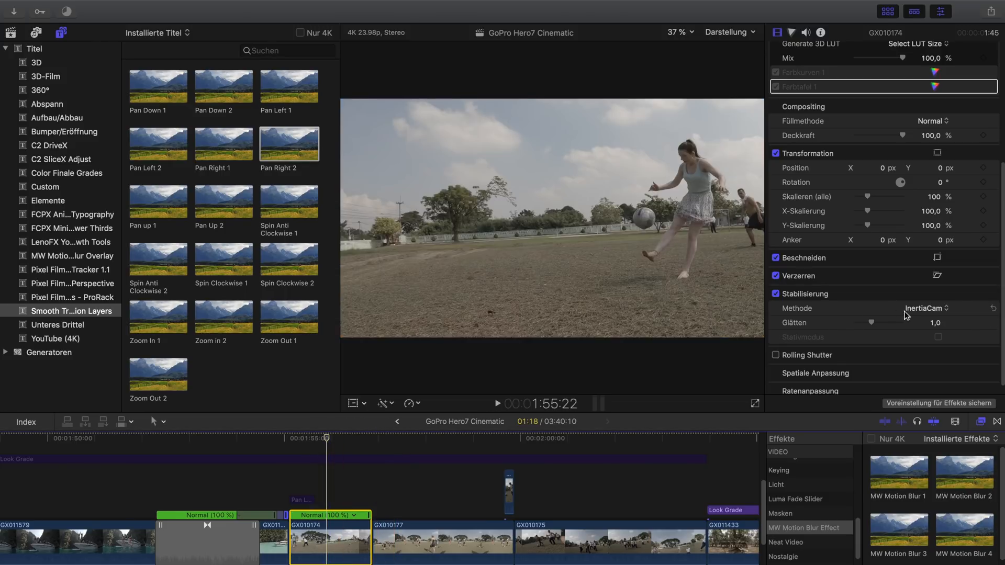
Set GX010174's stabilisation Methode to SmoothCam and review the clip from 1:55:03.
{"action": "left_click", "coordinate": [924, 308]}
{"action": "left_click", "coordinate": [898, 323]}
{"action": "left_click_drag", "start_coordinate": [321, 439], "coordinate": [288, 440]}
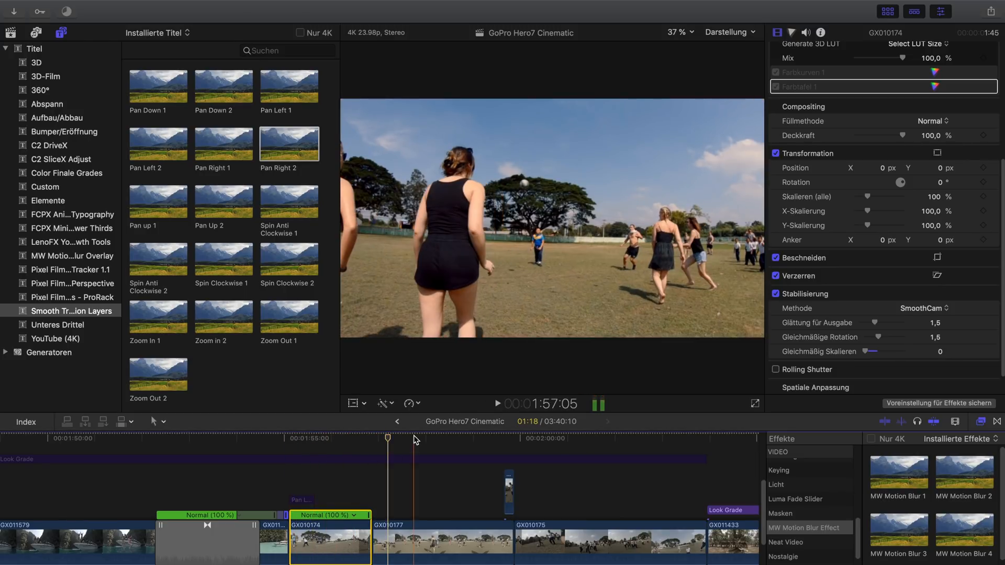
{"action": "left_click", "coordinate": [334, 446]}
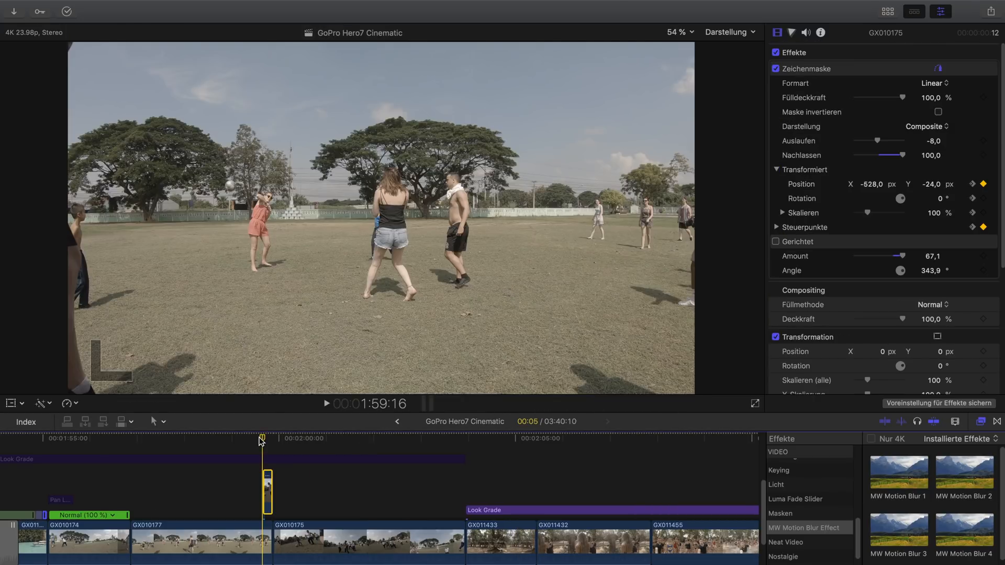
Scrub frame by frame through the mask transition between GX010177 and GX010175, from 1:59:16 to 1:59:21, and check the following clip at 2:00:08.
{"action": "mouse_move", "coordinate": [264, 442]}
{"action": "left_mouse_down"}
{"action": "mouse_move", "coordinate": [153, 456]}
{"action": "mouse_move", "coordinate": [274, 455]}
{"action": "left_mouse_up"}
{"action": "left_click_drag", "start_coordinate": [287, 453], "coordinate": [274, 450]}
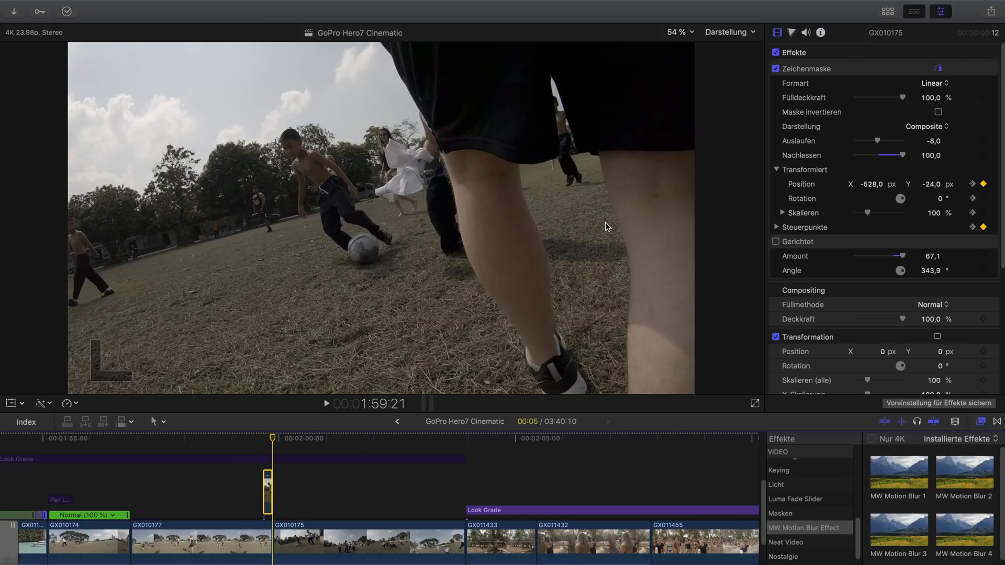
{"action": "key", "text": "Left"}
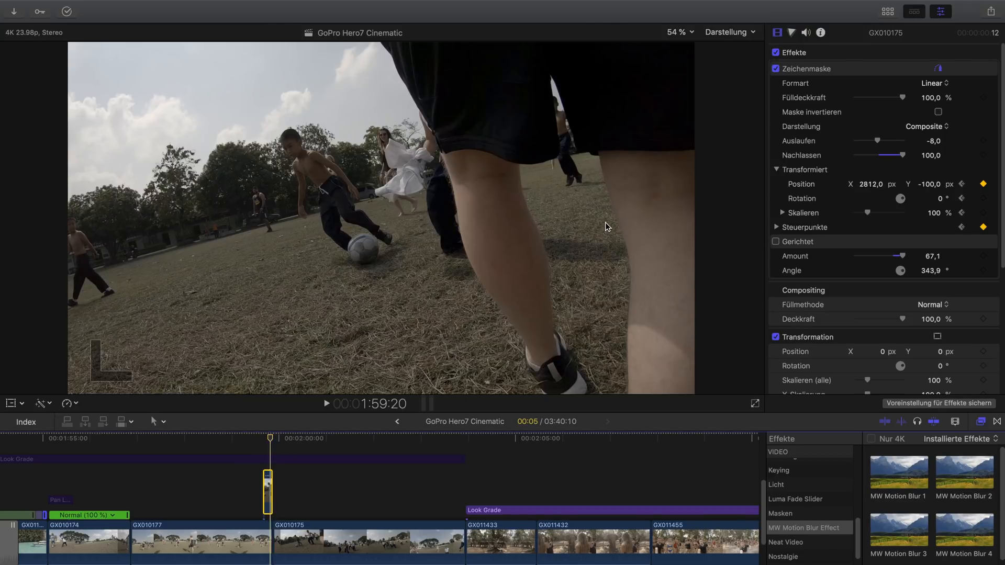
{"action": "key", "text": "Left"}
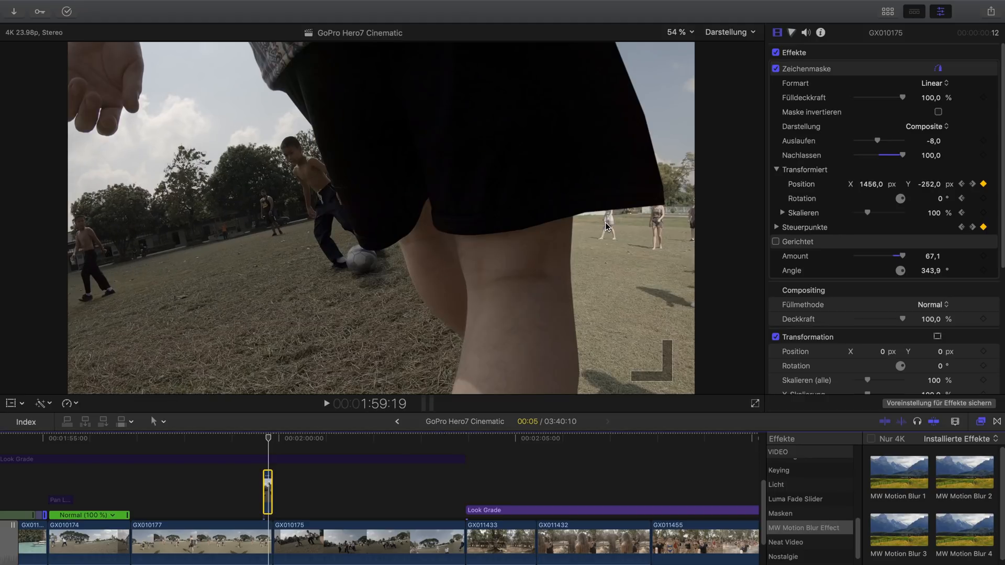
{"action": "key", "text": "Left"}
{"action": "key", "text": "Right"}
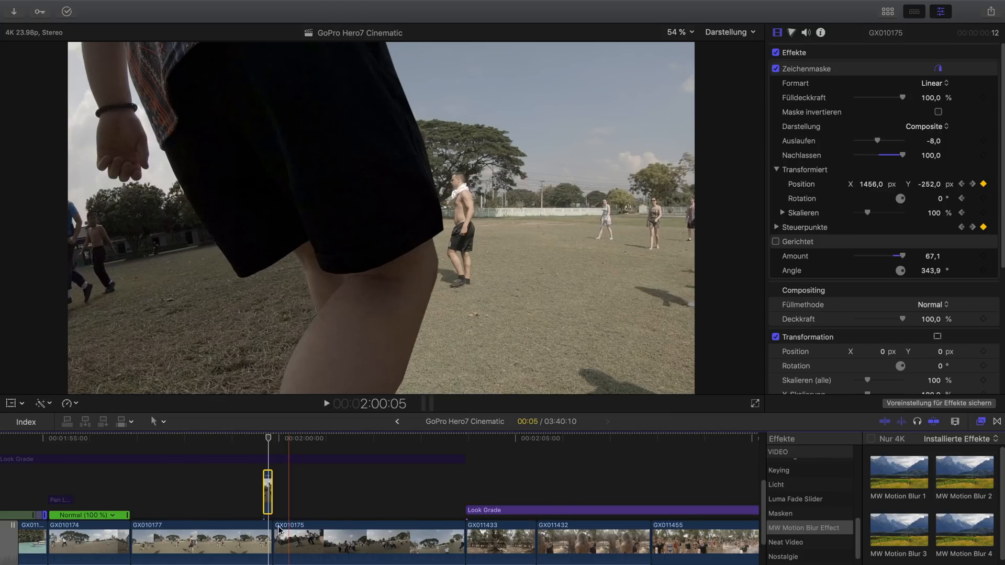
{"action": "left_click", "coordinate": [271, 436]}
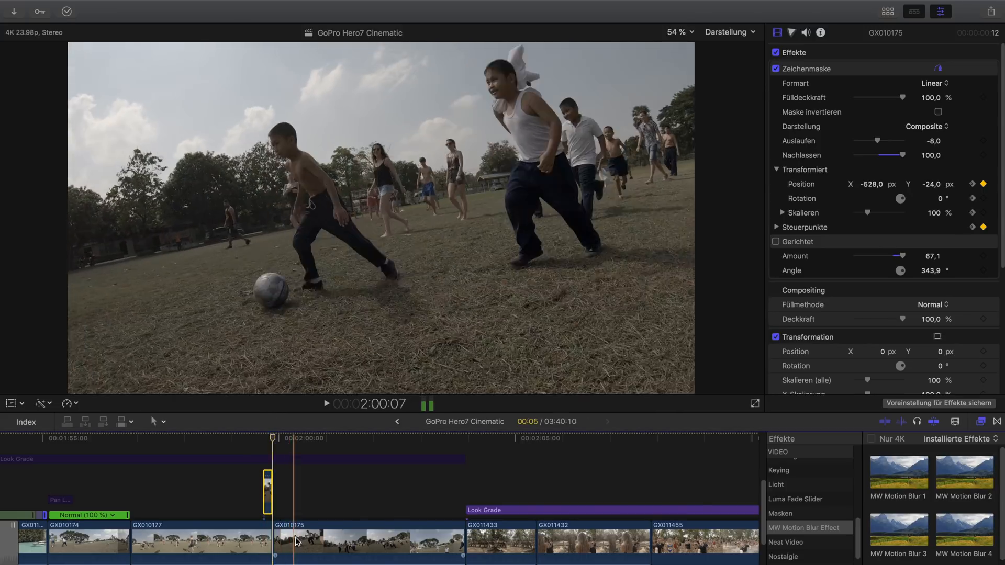
{"action": "left_click", "coordinate": [296, 486]}
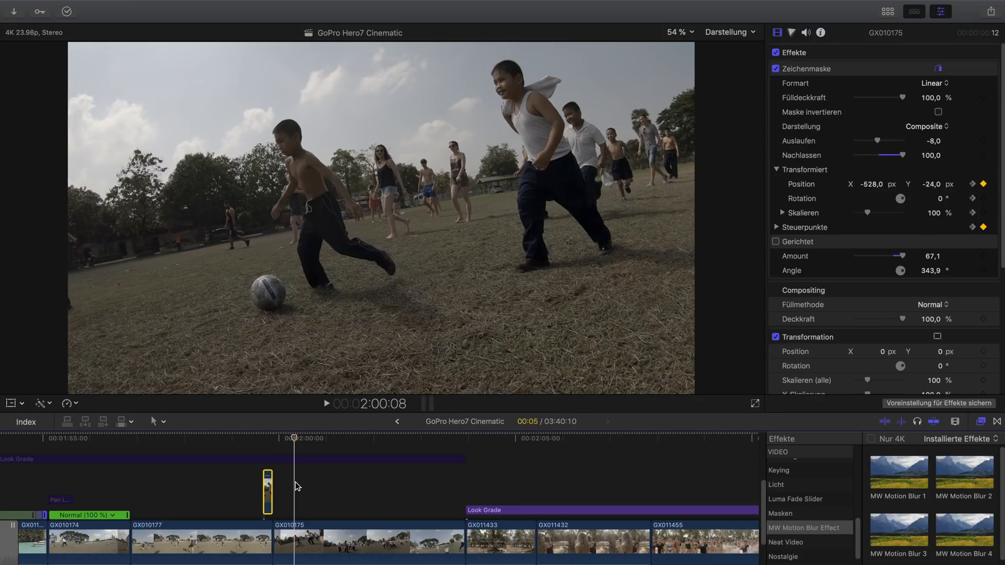
Review the transition again from 1:59:16 to 1:59:21, then step back to the frame at 1:59:18.
{"action": "left_click", "coordinate": [262, 459]}
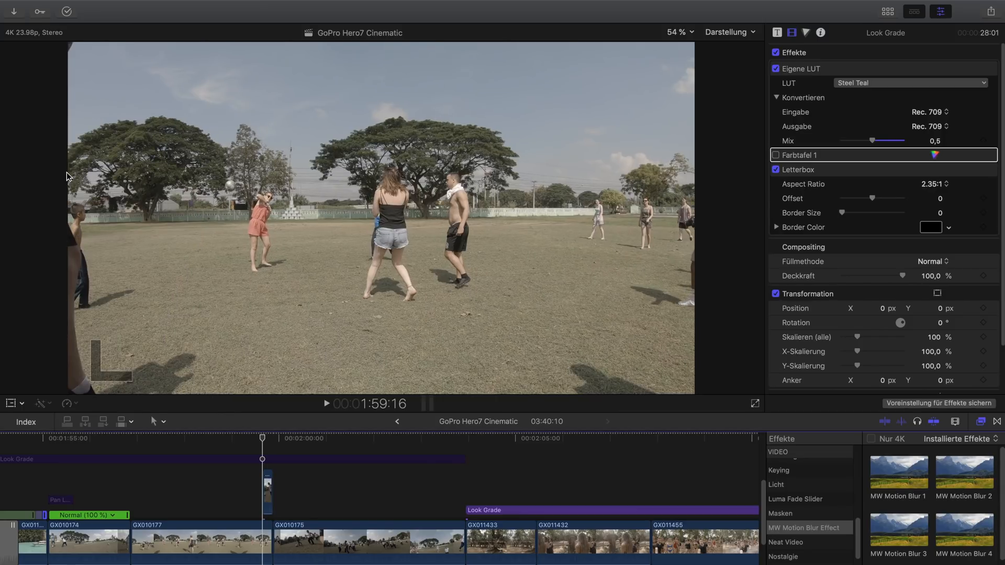
{"action": "left_click_drag", "start_coordinate": [264, 443], "coordinate": [273, 444]}
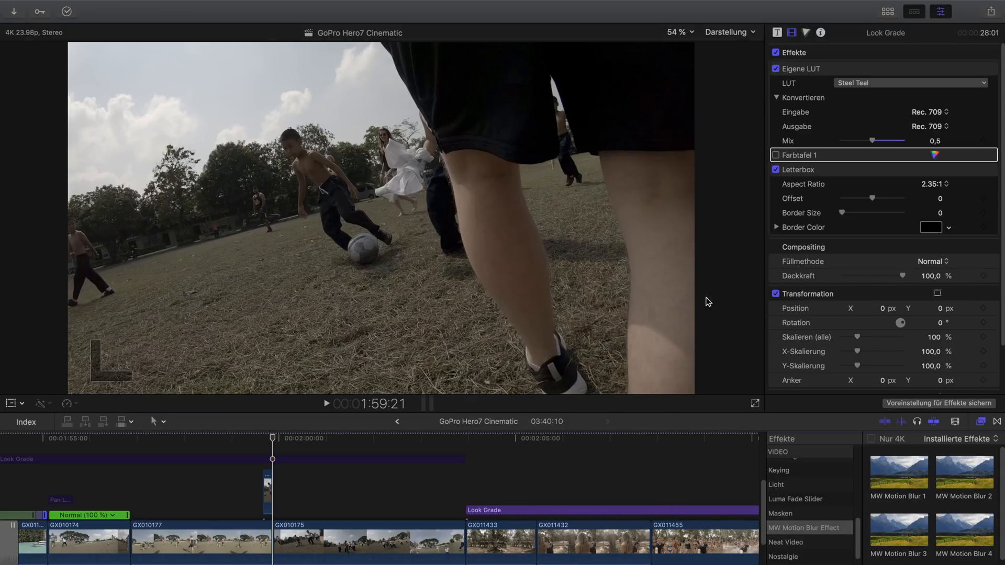
{"action": "left_click", "coordinate": [291, 543]}
{"action": "left_click_drag", "start_coordinate": [269, 438], "coordinate": [272, 438]}
{"action": "key", "text": "Left"}
{"action": "key", "text": "Left"}
{"action": "key", "text": "Left"}
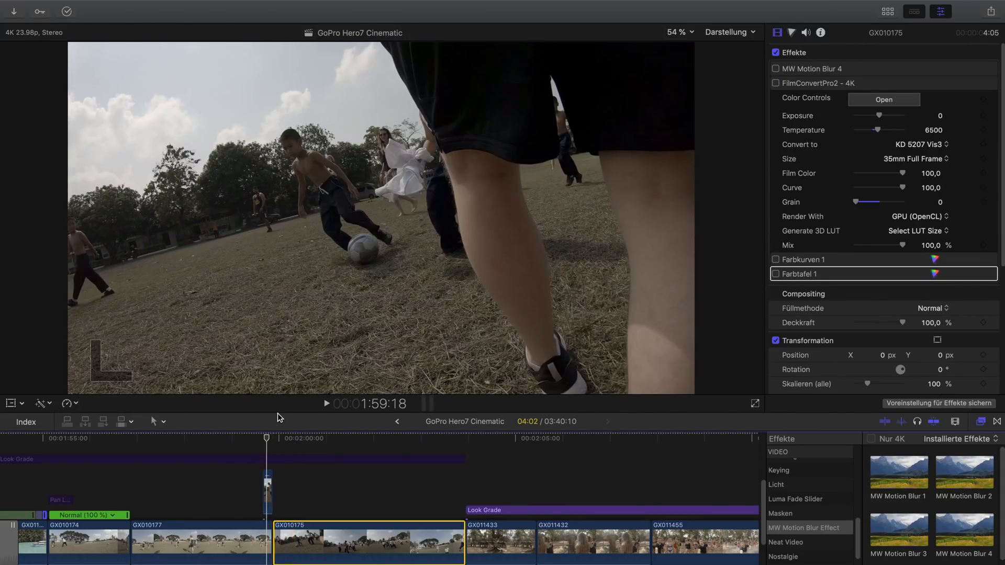
Turn off the existing Zeichenmaske on the short connected GX010175 clip and add a second Zeichenmaske from the Masken effects.
{"action": "left_click", "coordinate": [267, 490]}
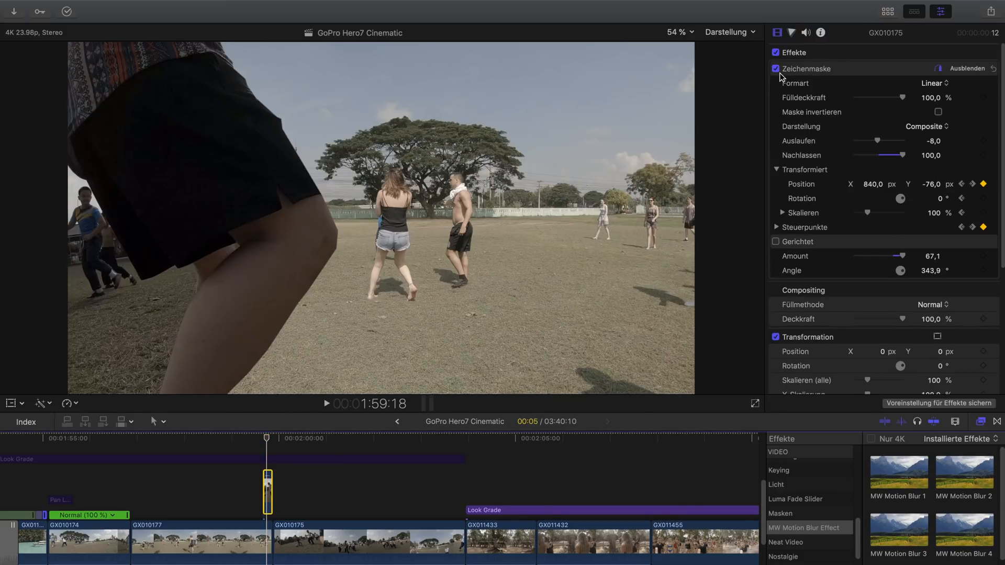
{"action": "scroll", "coordinate": [812, 518], "scroll_direction": "down", "scroll_amount": 5}
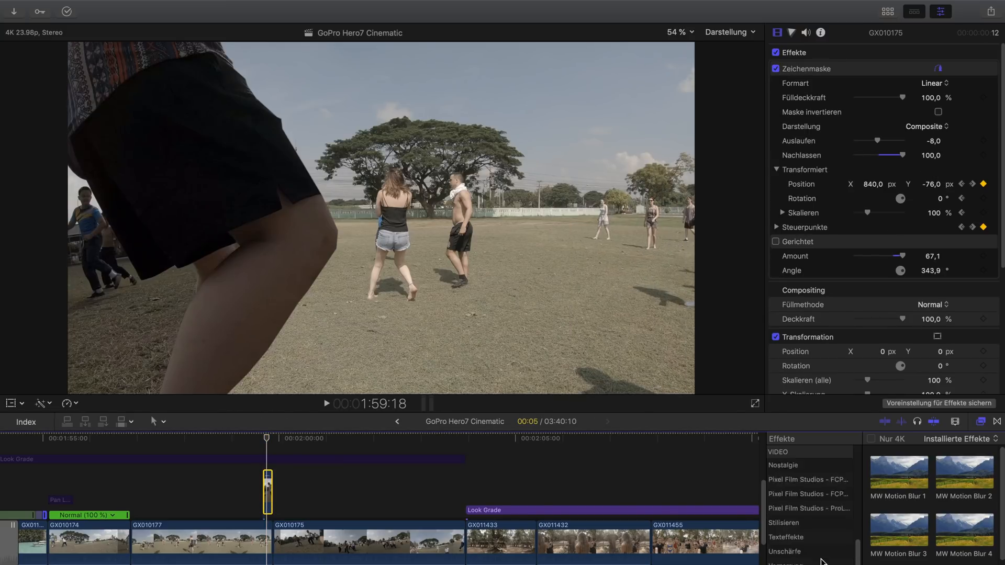
{"action": "left_click", "coordinate": [982, 422]}
{"action": "left_click", "coordinate": [982, 422]}
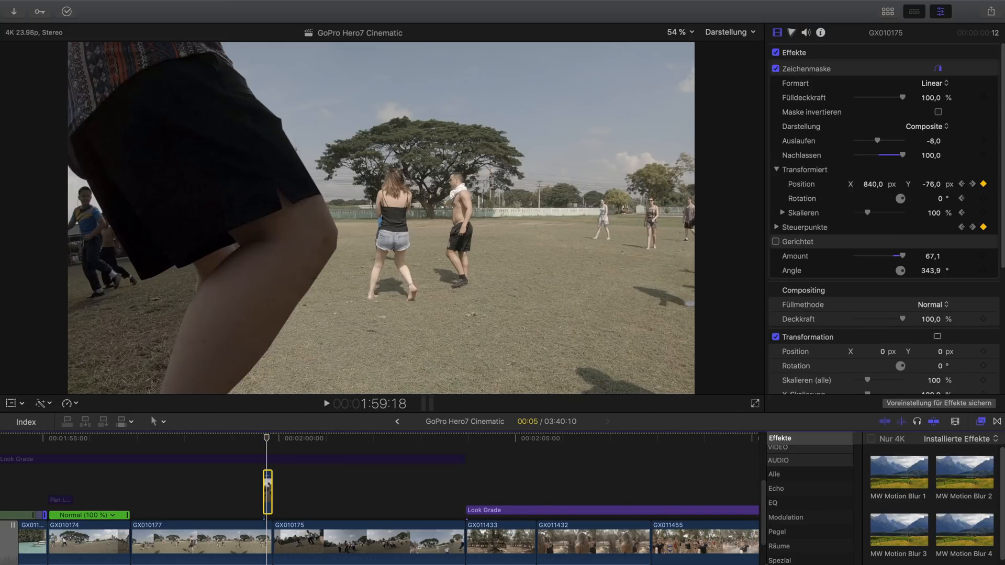
{"action": "scroll", "coordinate": [800, 534], "scroll_direction": "up", "scroll_amount": 1}
{"action": "scroll", "coordinate": [794, 482], "scroll_direction": "up", "scroll_amount": 4}
{"action": "left_click", "coordinate": [785, 480]}
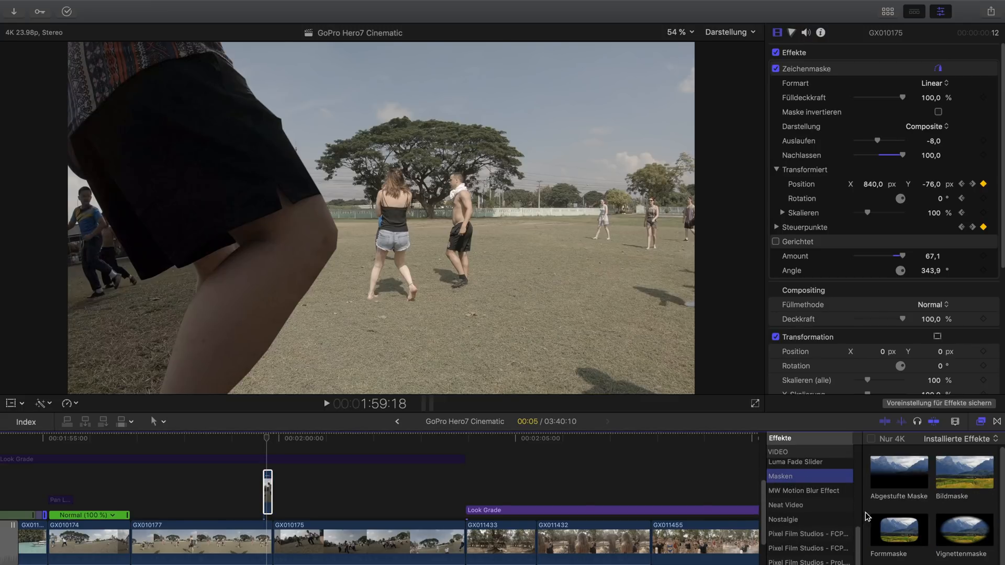
{"action": "scroll", "coordinate": [932, 503], "scroll_direction": "down", "scroll_amount": 1}
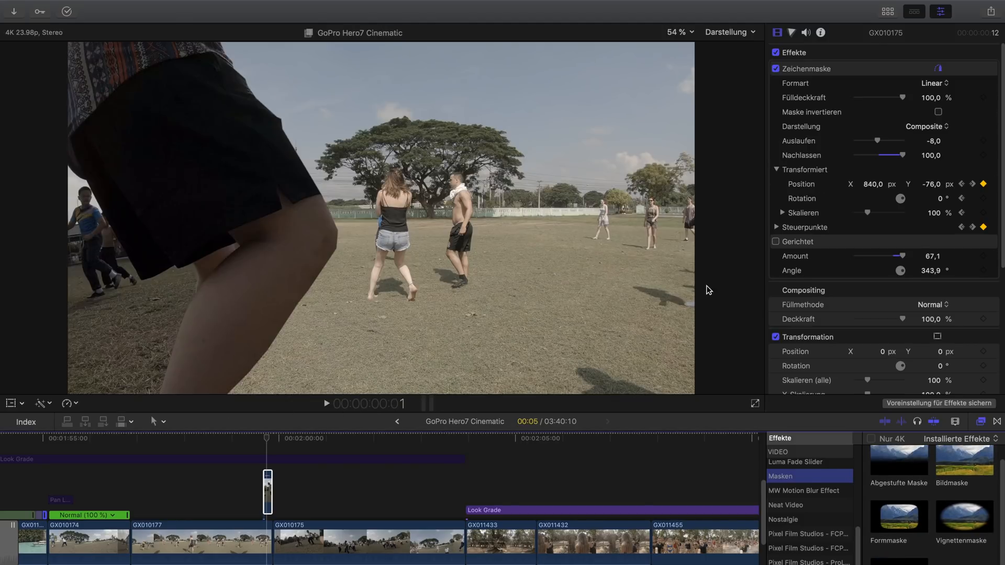
{"action": "left_click", "coordinate": [776, 69]}
{"action": "left_click", "coordinate": [899, 561]}
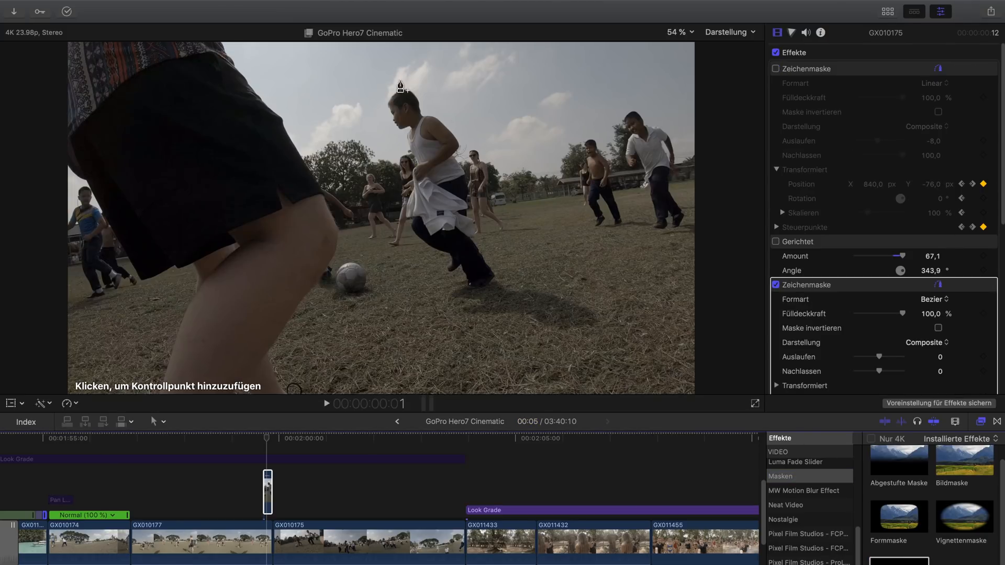
Draw a closed straight-edged mask along the edge of the black shorts at 1:59:18 and invert it.
{"action": "left_click", "coordinate": [226, 53]}
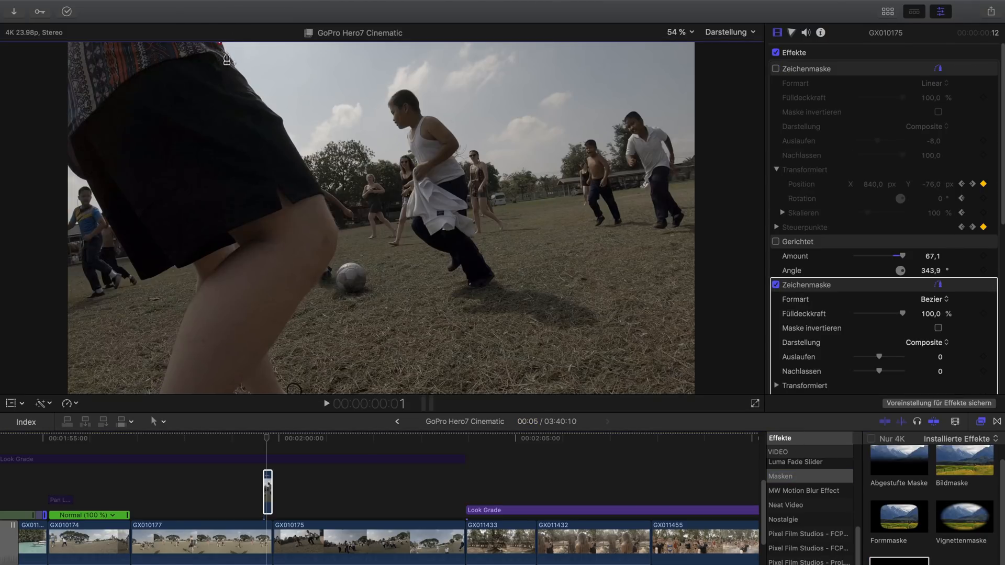
{"action": "left_click", "coordinate": [233, 64]}
{"action": "left_click", "coordinate": [239, 71]}
{"action": "left_click", "coordinate": [246, 77]}
{"action": "left_click", "coordinate": [258, 103]}
{"action": "left_click", "coordinate": [259, 166]}
{"action": "left_click", "coordinate": [179, 83]}
{"action": "left_click", "coordinate": [220, 45]}
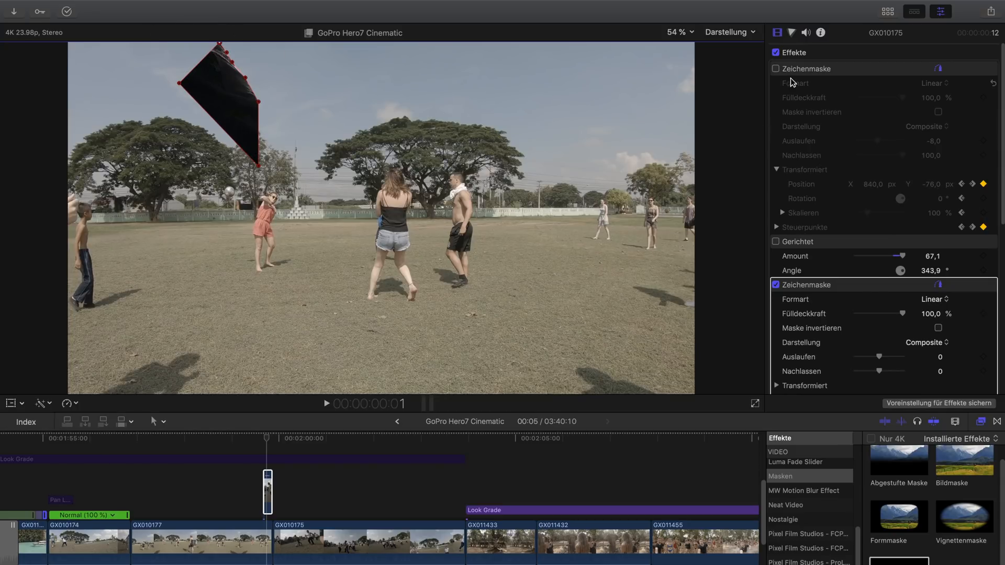
{"action": "scroll", "coordinate": [888, 311], "scroll_direction": "down", "scroll_amount": 2}
{"action": "left_click", "coordinate": [938, 299]}
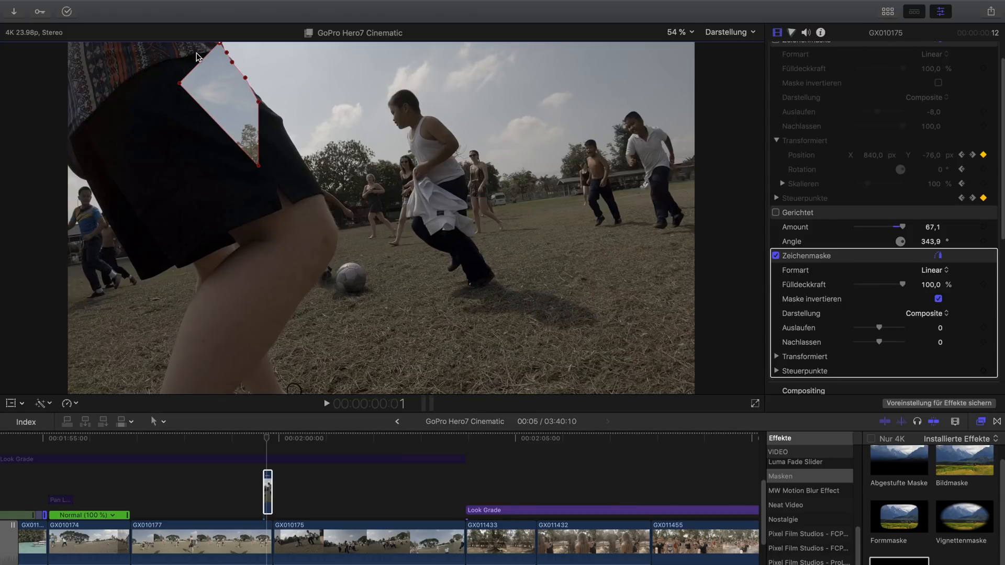
Delete the second Zeichenmaske from the connected clip and turn the original Zeichenmaske back on.
{"action": "left_click", "coordinate": [864, 258]}
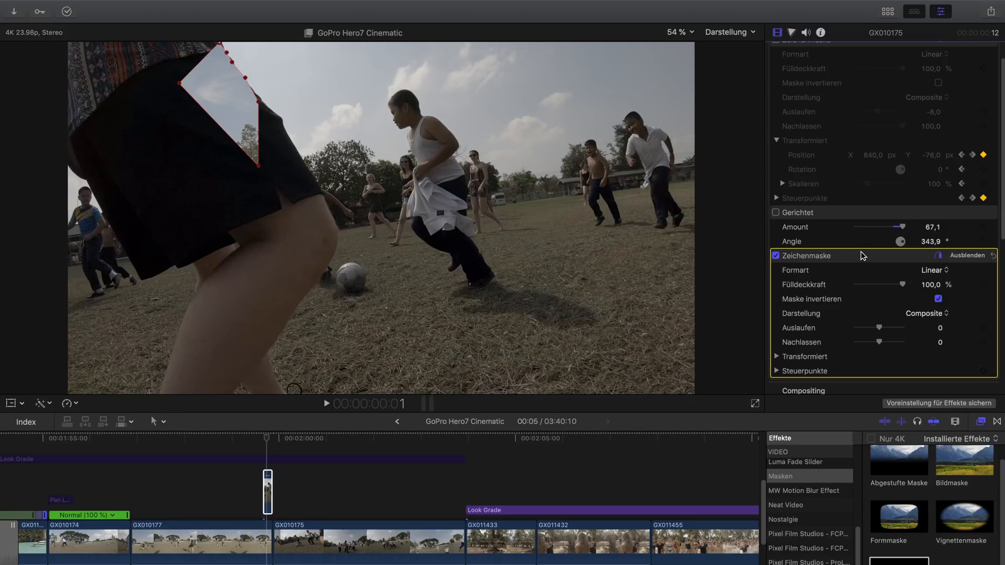
{"action": "key", "text": "Delete"}
{"action": "scroll", "coordinate": [774, 195], "scroll_direction": "up", "scroll_amount": 2}
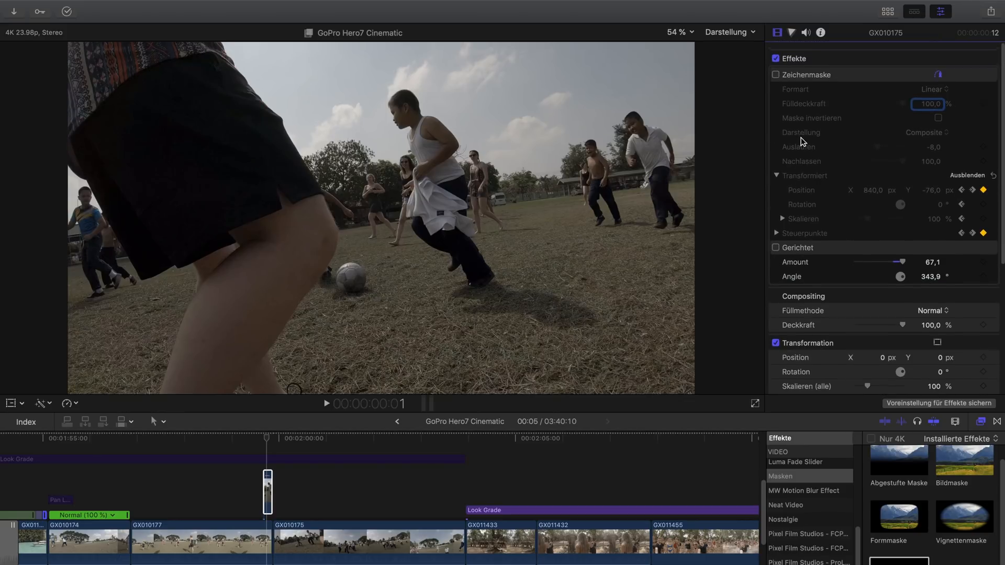
{"action": "left_click", "coordinate": [776, 69]}
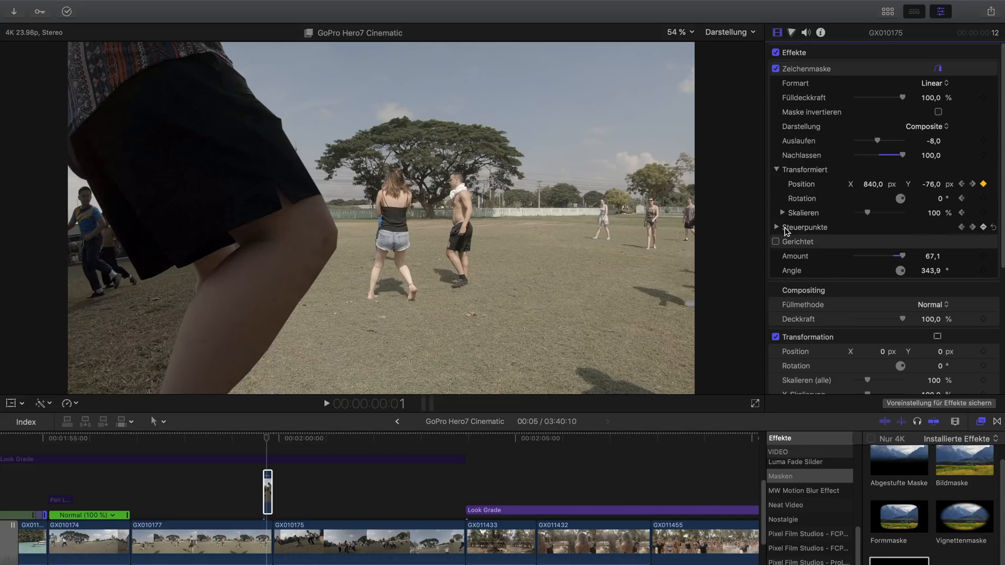
Examine the Zeichenmaske's Steuerpunkte and Position keyframes at 1:59:18 and collapse its Transformiert settings.
{"action": "left_click", "coordinate": [984, 228]}
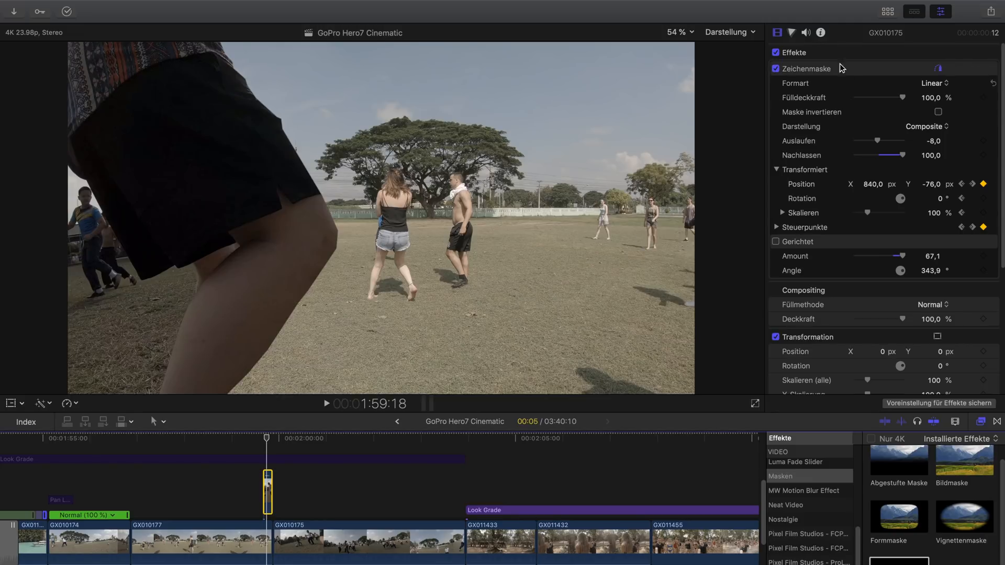
{"action": "left_click", "coordinate": [984, 227]}
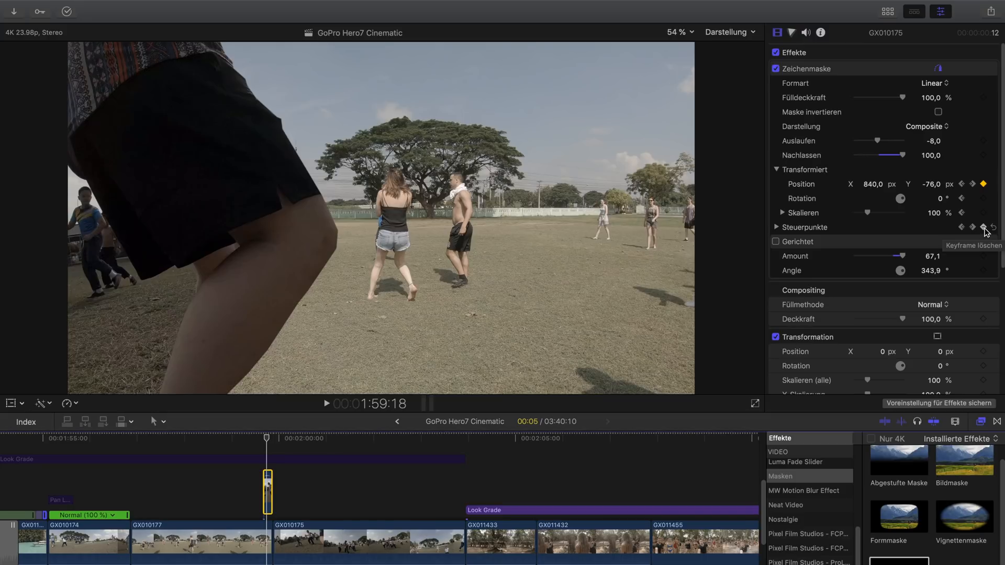
{"action": "left_click", "coordinate": [777, 170]}
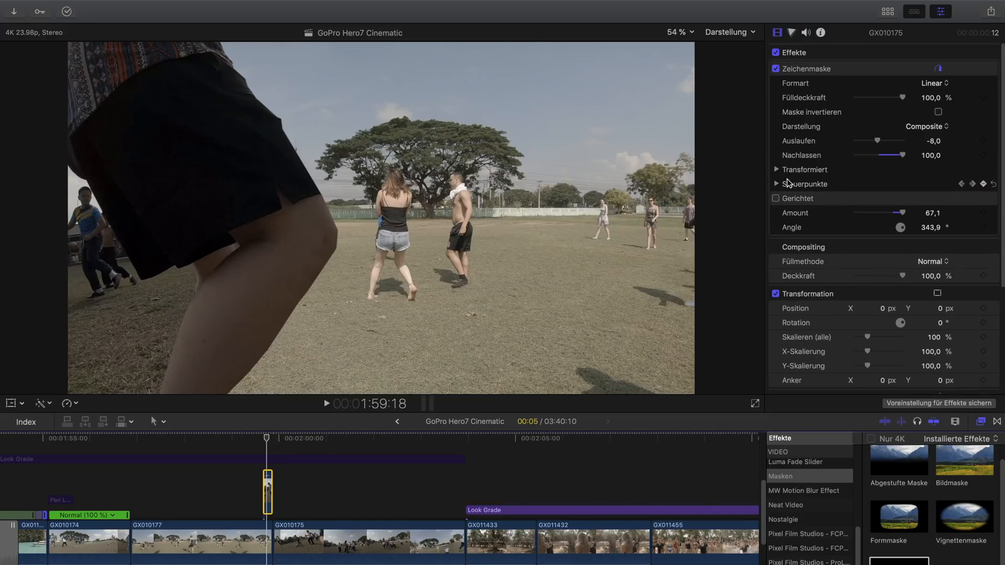
{"action": "left_click", "coordinate": [777, 170]}
{"action": "left_click", "coordinate": [983, 185]}
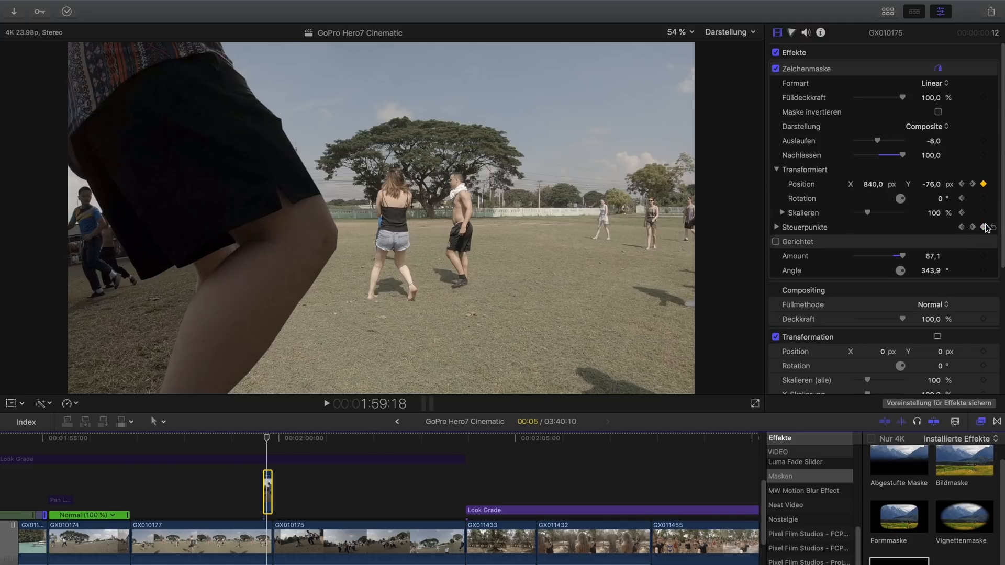
{"action": "left_click", "coordinate": [984, 184]}
{"action": "left_click", "coordinate": [984, 184]}
{"action": "left_click", "coordinate": [777, 171]}
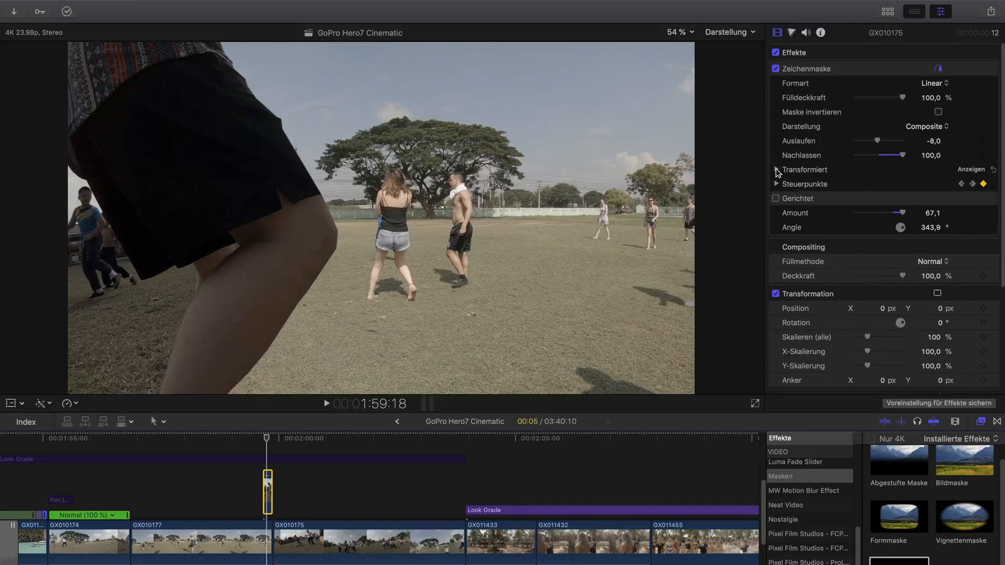
Go to 1:59:17 and turn on the Gerichtet blur effect for the connected GX010175 clip.
{"action": "key", "text": "Left"}
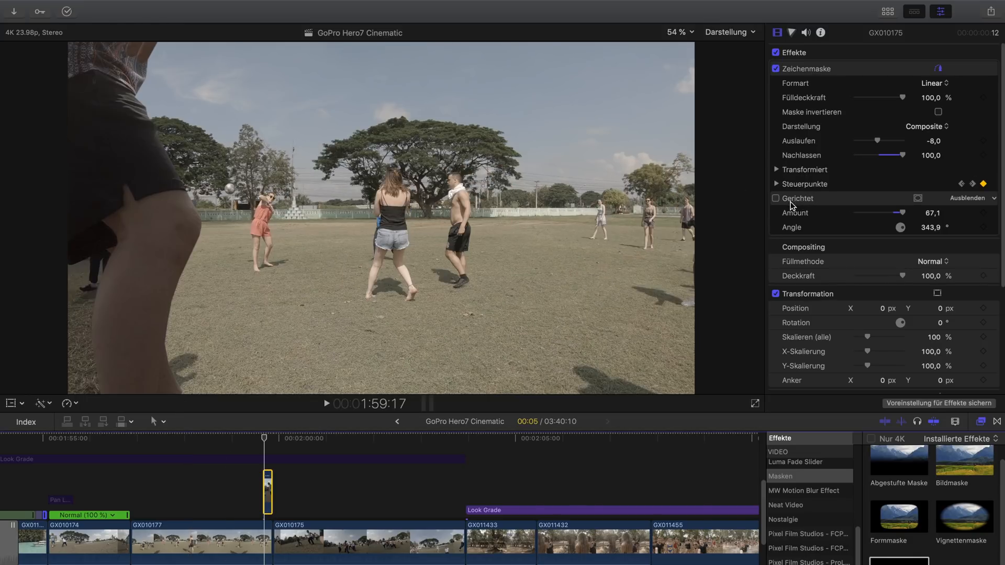
{"action": "left_click", "coordinate": [809, 198]}
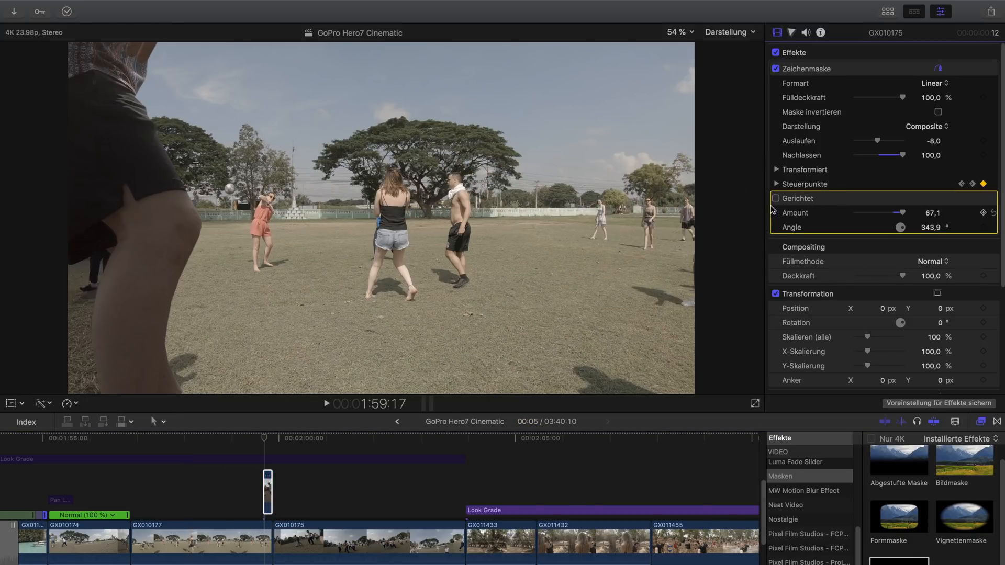
{"action": "left_click", "coordinate": [776, 199]}
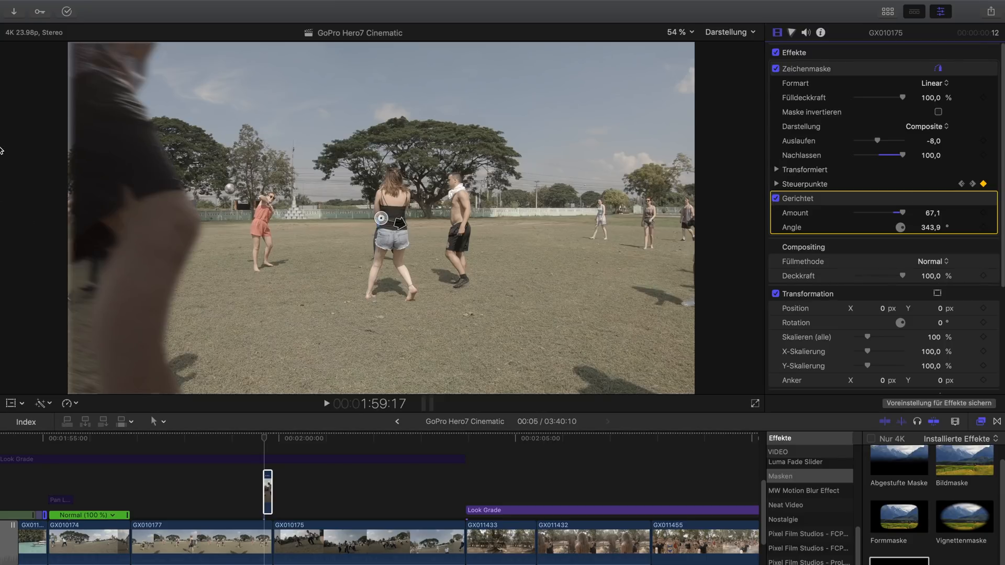
{"action": "left_click", "coordinate": [133, 74]}
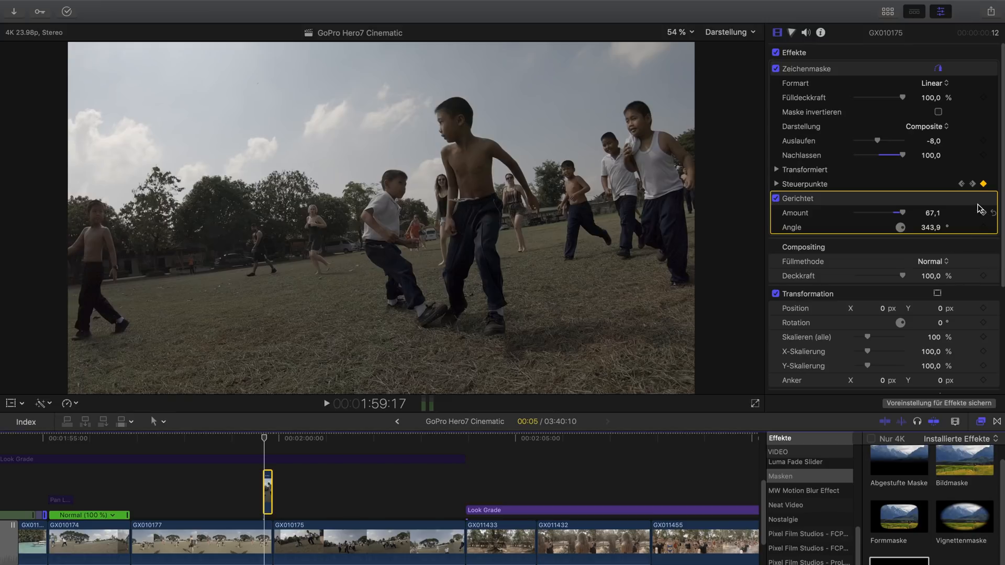
{"action": "left_click", "coordinate": [268, 490]}
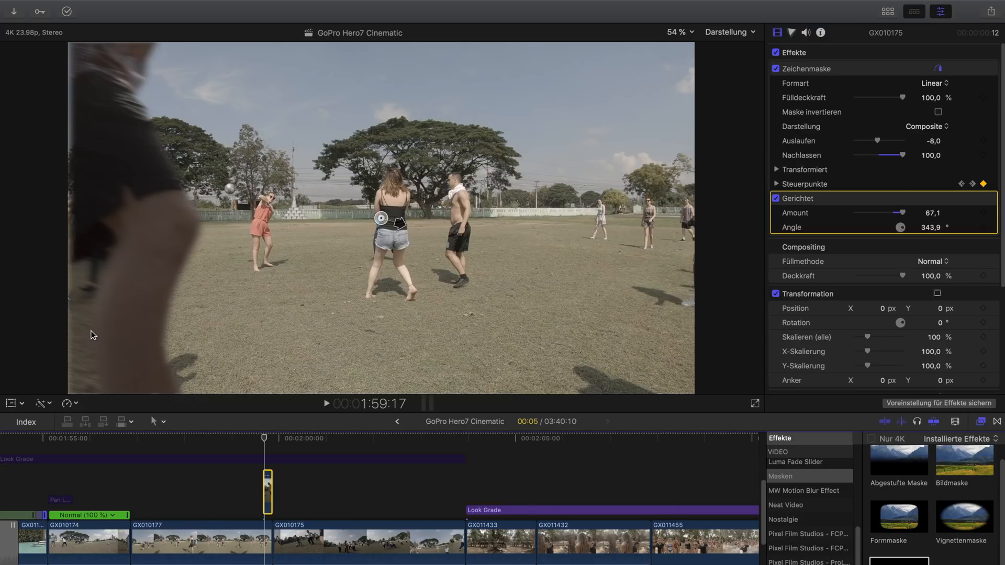
Play the blurred mask transition starting from 1:59:05 to examine it around the connected GX010175 clip.
{"action": "left_click_drag", "start_coordinate": [265, 436], "coordinate": [253, 436]}
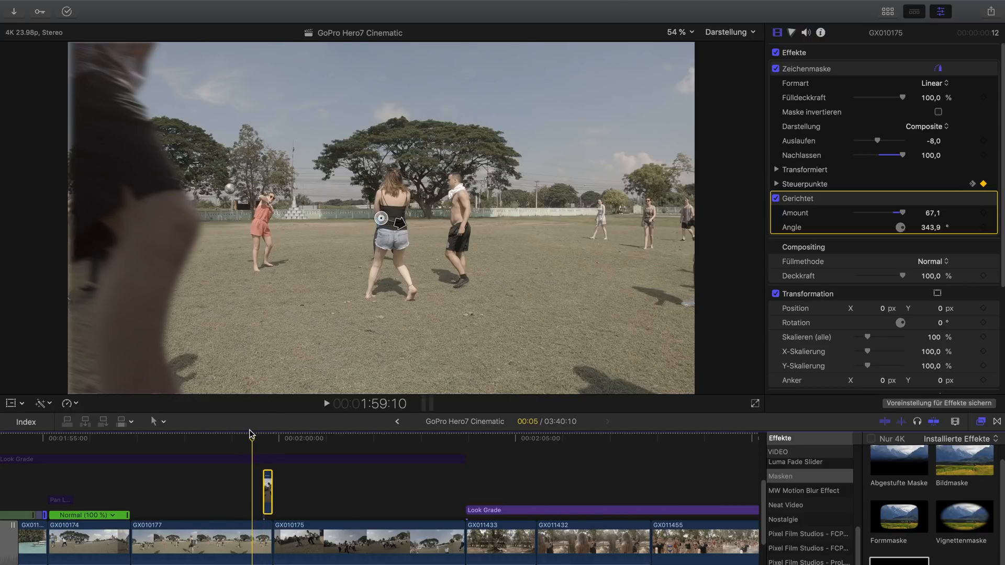
{"action": "key", "text": "space"}
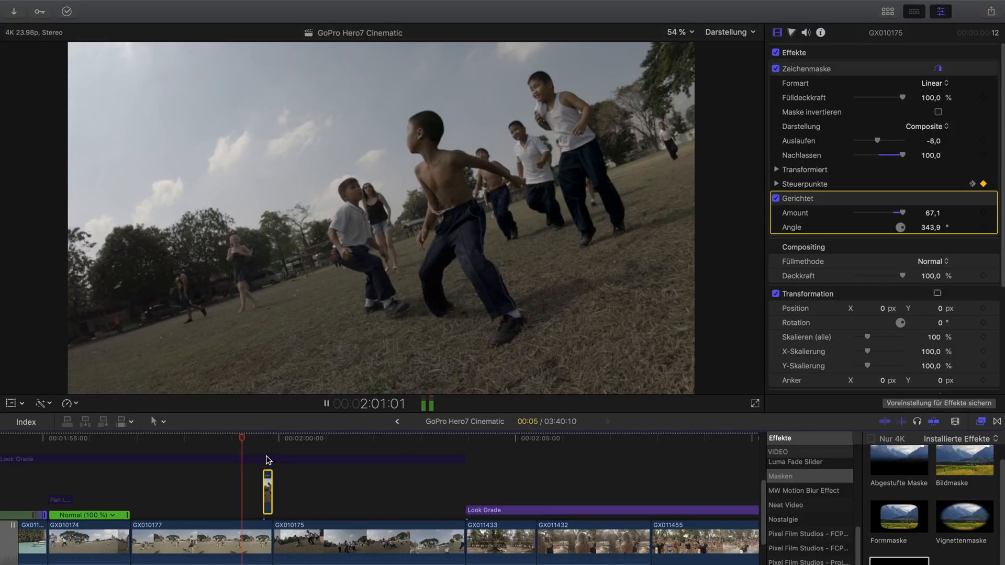
{"action": "key", "text": "space"}
{"action": "key", "text": "super+equal"}
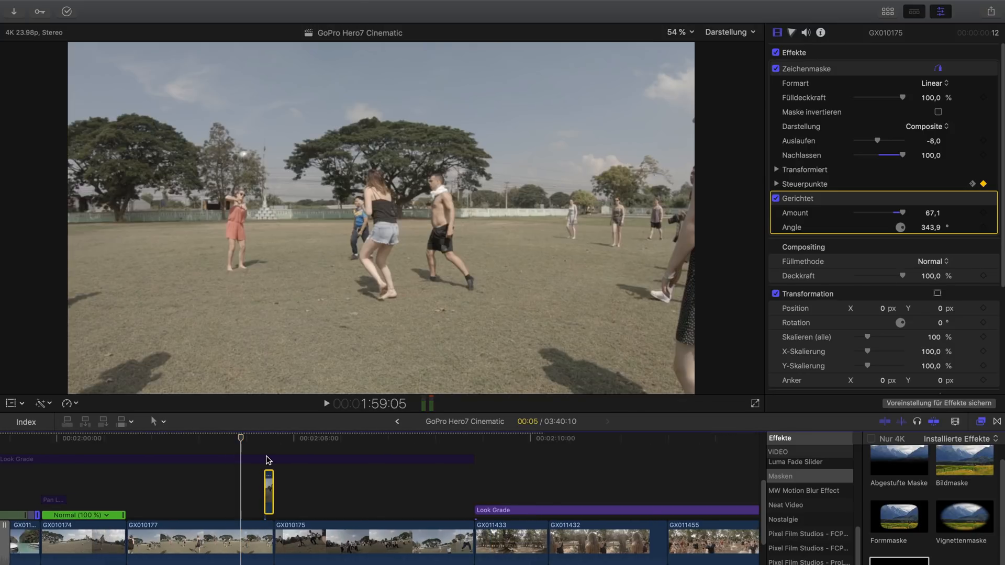
{"action": "key", "text": "super+r"}
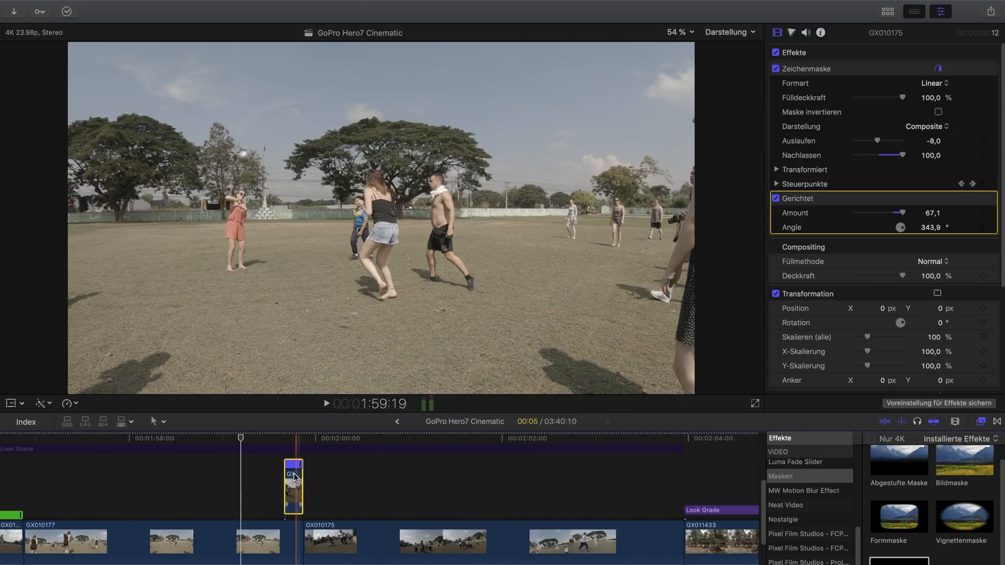
Examine the mask transition frame by frame across the connected GX010175 clip between 1:59:16 and 1:59:21.
{"action": "key", "text": "super+equal"}
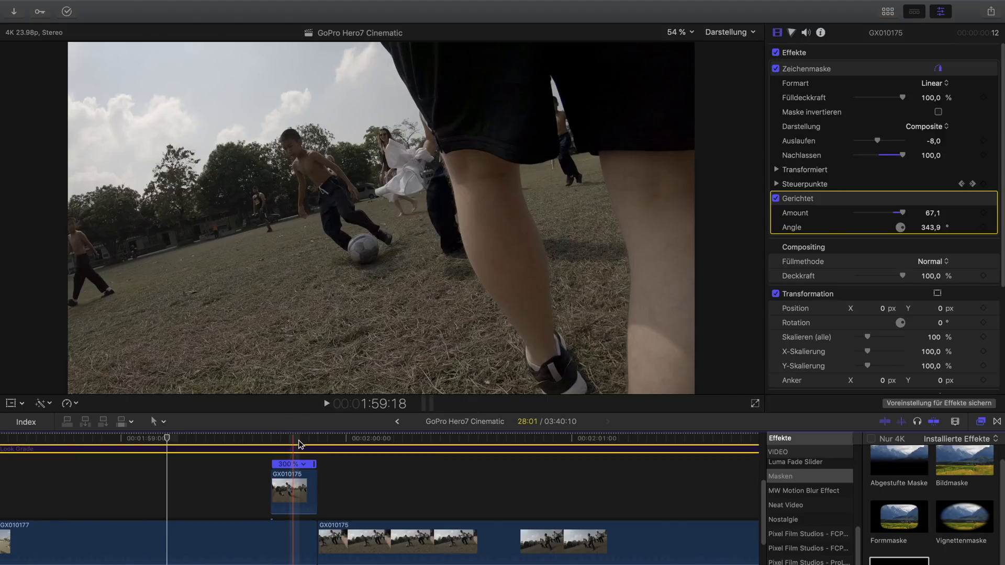
{"action": "left_click_drag", "start_coordinate": [296, 442], "coordinate": [277, 439]}
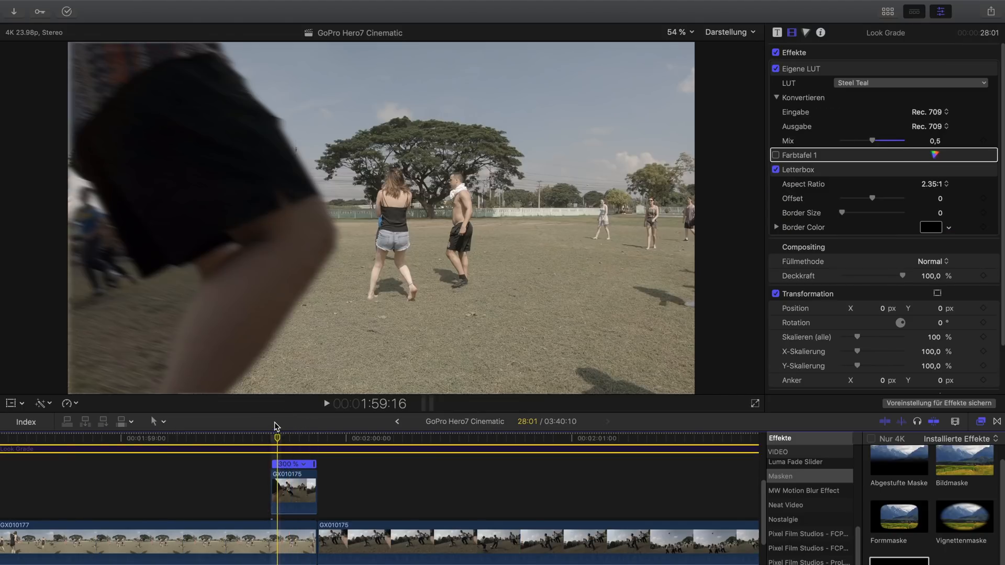
{"action": "left_click", "coordinate": [277, 439]}
{"action": "mouse_move", "coordinate": [278, 439]}
{"action": "left_mouse_down"}
{"action": "mouse_move", "coordinate": [287, 439]}
{"action": "mouse_move", "coordinate": [269, 434]}
{"action": "mouse_move", "coordinate": [303, 434]}
{"action": "mouse_move", "coordinate": [273, 436]}
{"action": "left_mouse_up"}
{"action": "key", "text": "Right"}
{"action": "key", "text": "Right"}
{"action": "key", "text": "Right"}
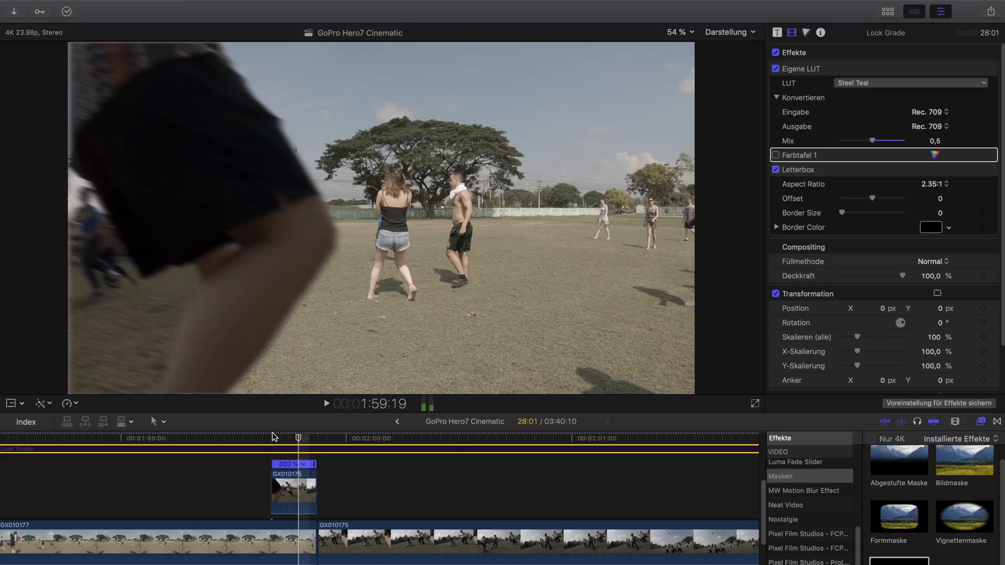
{"action": "key", "text": "Right"}
{"action": "key", "text": "Right"}
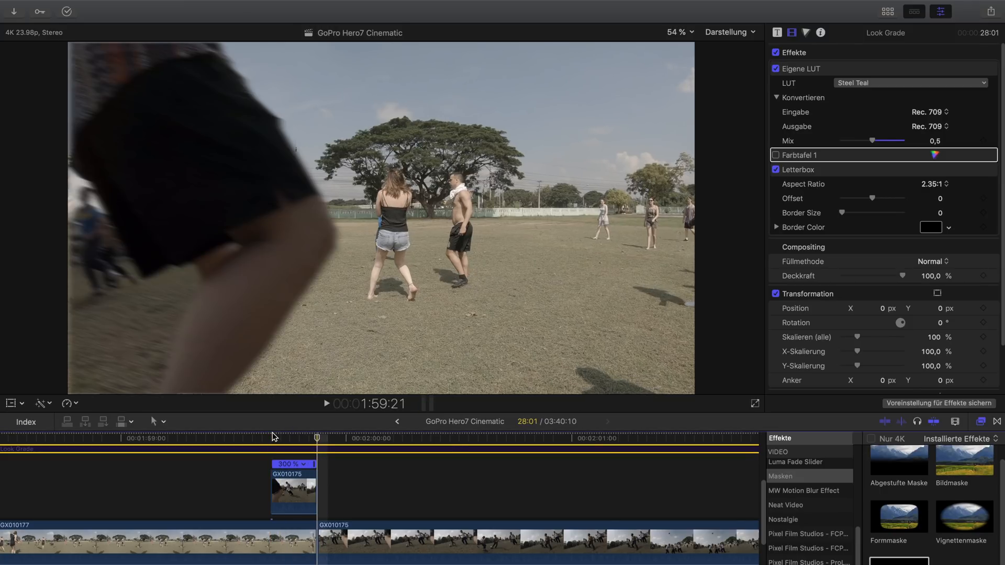
{"action": "left_click", "coordinate": [302, 440]}
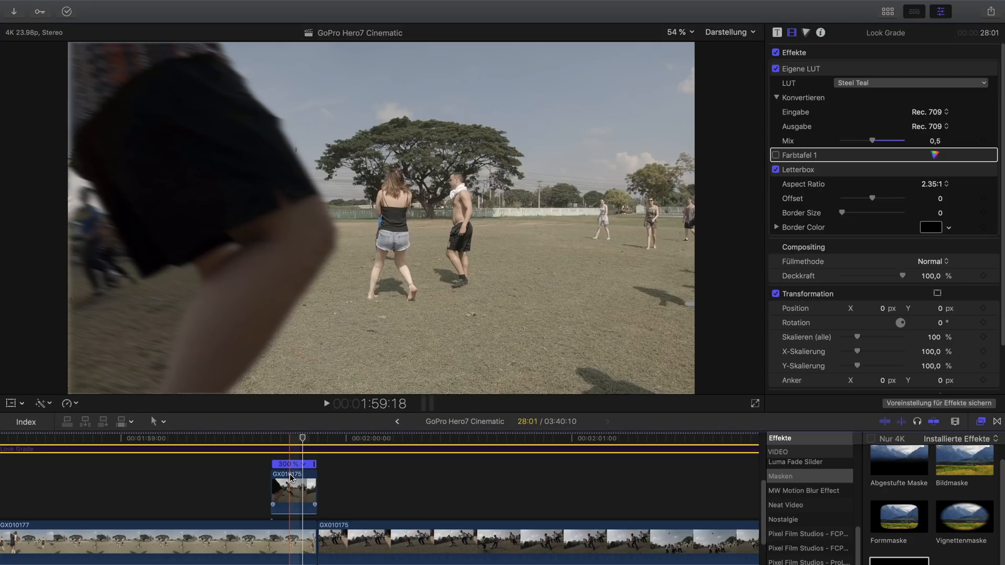
{"action": "left_click", "coordinate": [271, 442]}
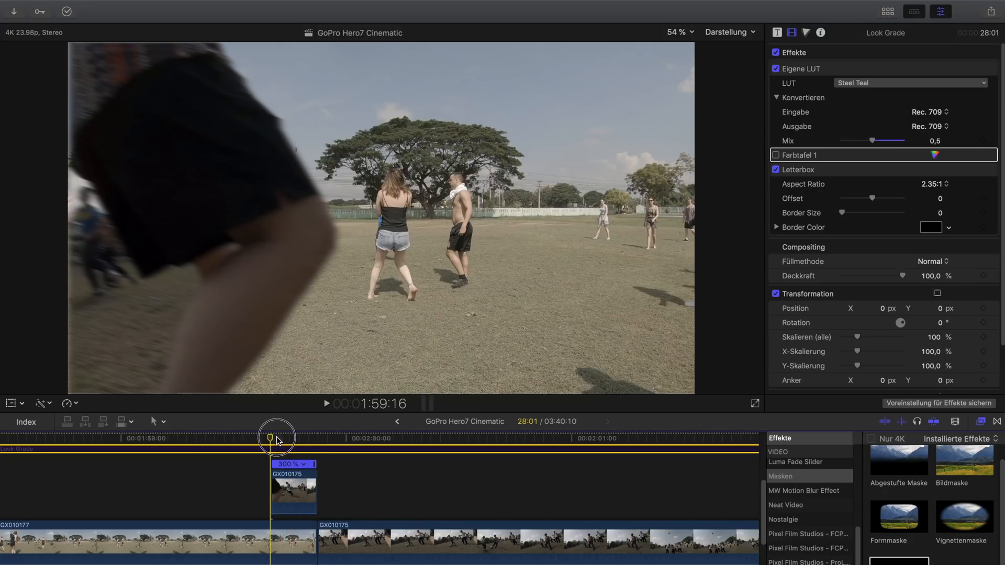
{"action": "left_click_drag", "start_coordinate": [298, 438], "coordinate": [275, 433]}
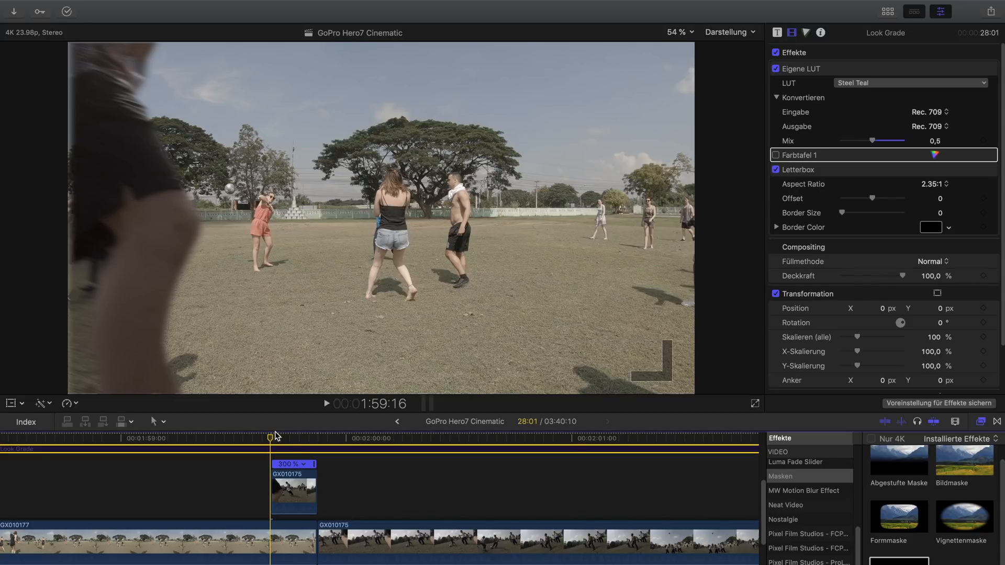
Scrub the timeline from the mask transition at 1:59:16 to the end of GX010175 at 2:03:23 to review the footage.
{"action": "key", "text": "super+minus"}
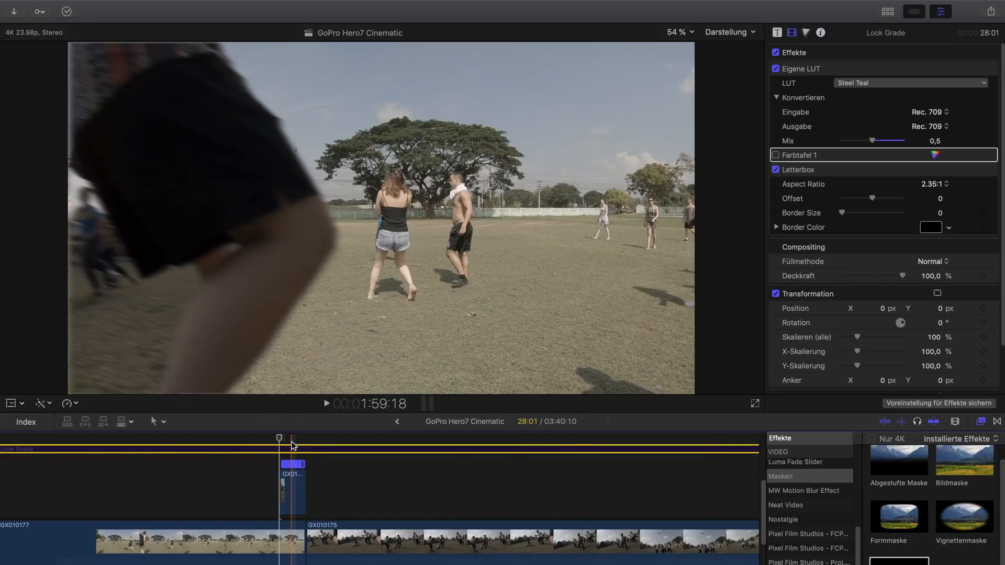
{"action": "key", "text": "super+minus"}
{"action": "key", "text": "super+minus"}
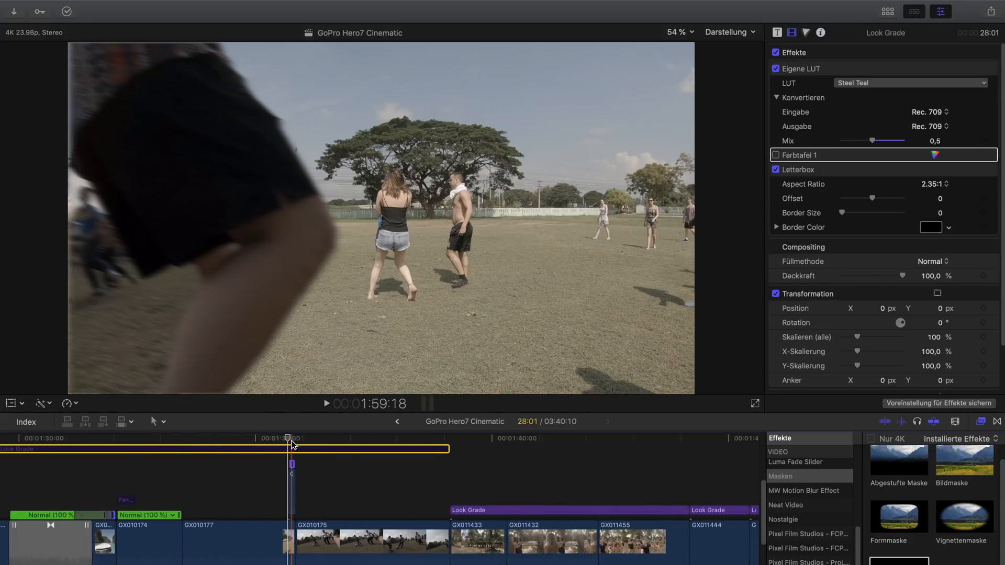
{"action": "key", "text": "super+minus"}
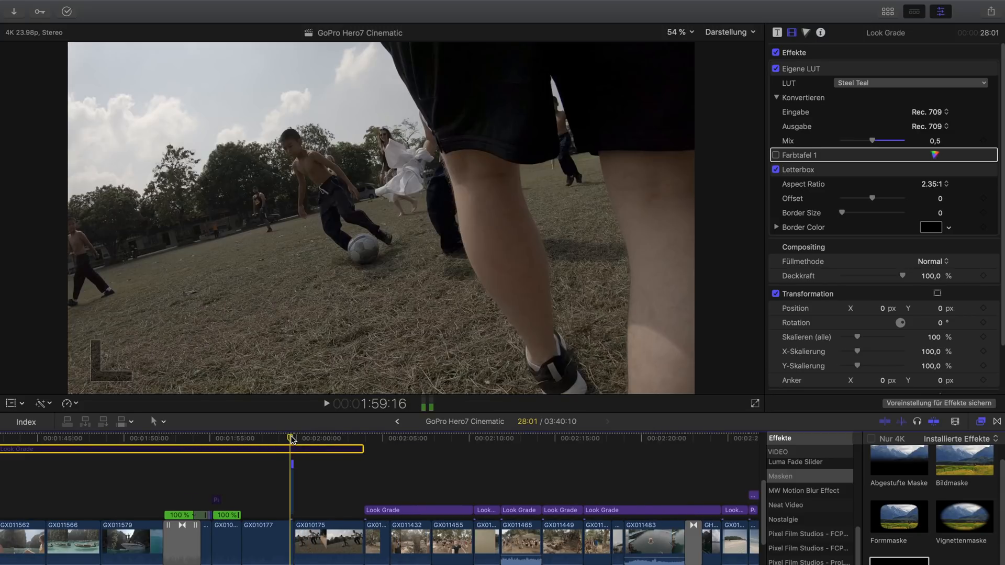
{"action": "left_click_drag", "start_coordinate": [299, 439], "coordinate": [365, 441]}
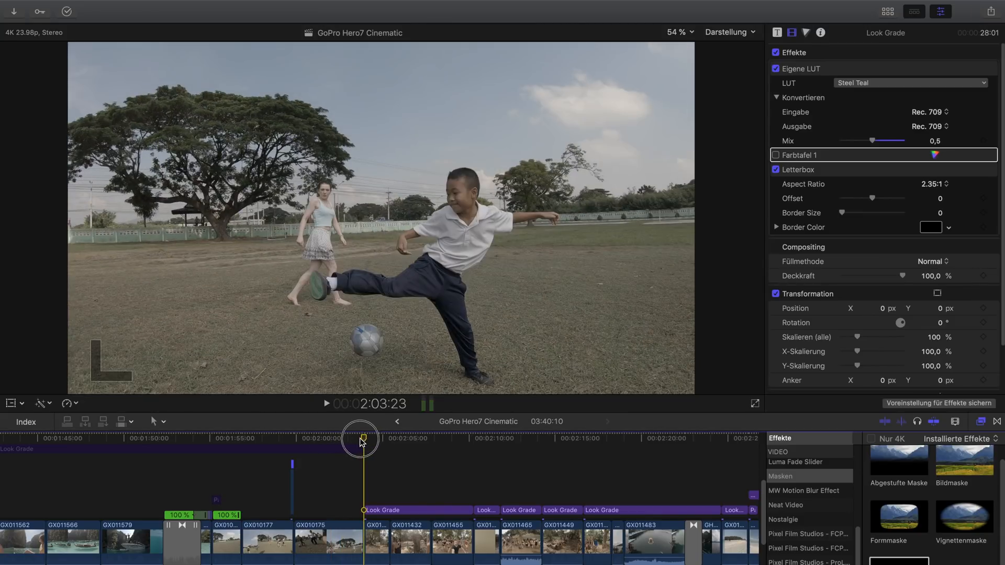
{"action": "left_click", "coordinate": [342, 442]}
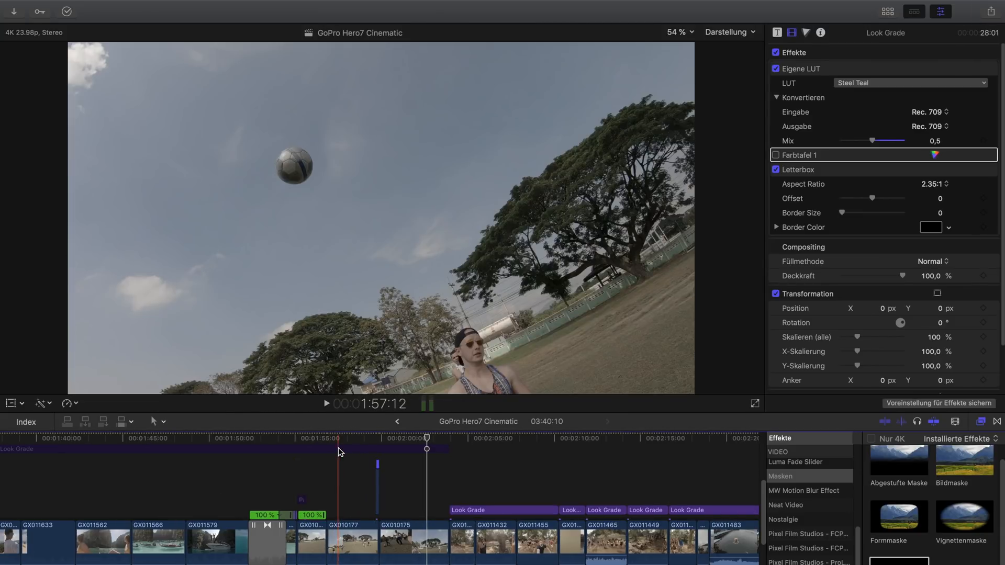